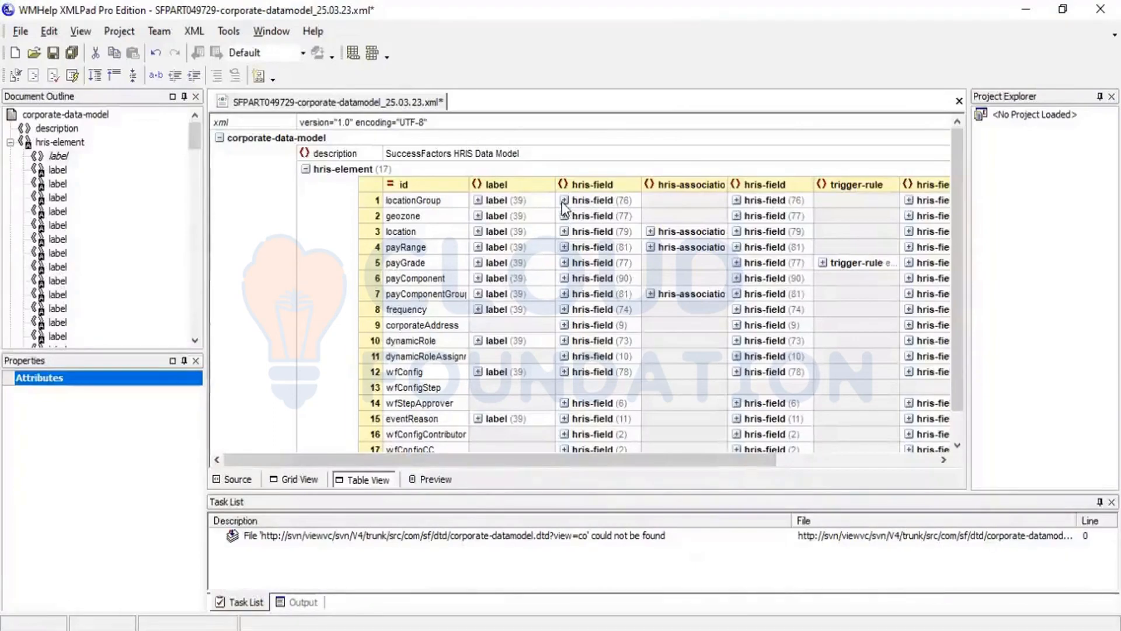
Step: Expand the hris-field list of locationGroup and the label list of its externalCode field
click(564, 200)
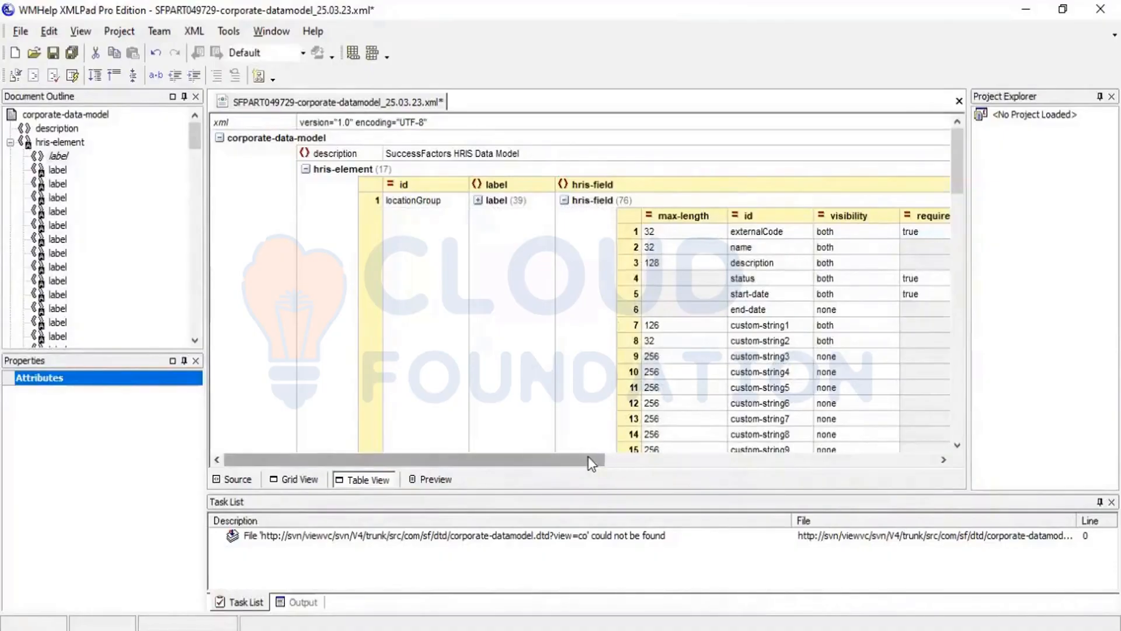
drag(587, 457, 740, 504)
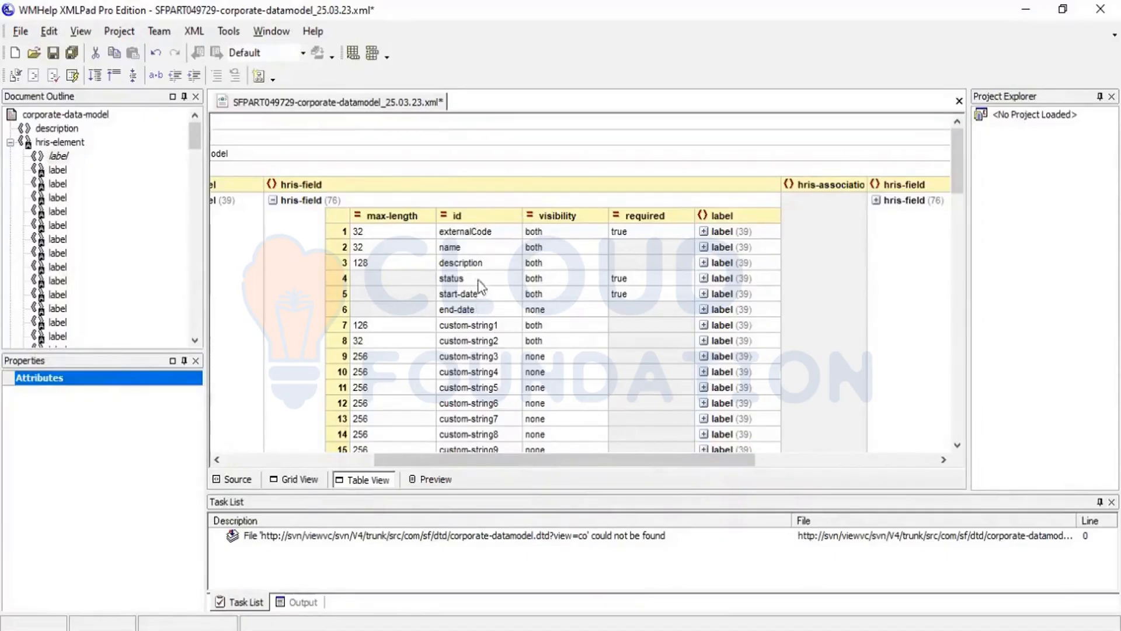
click(464, 234)
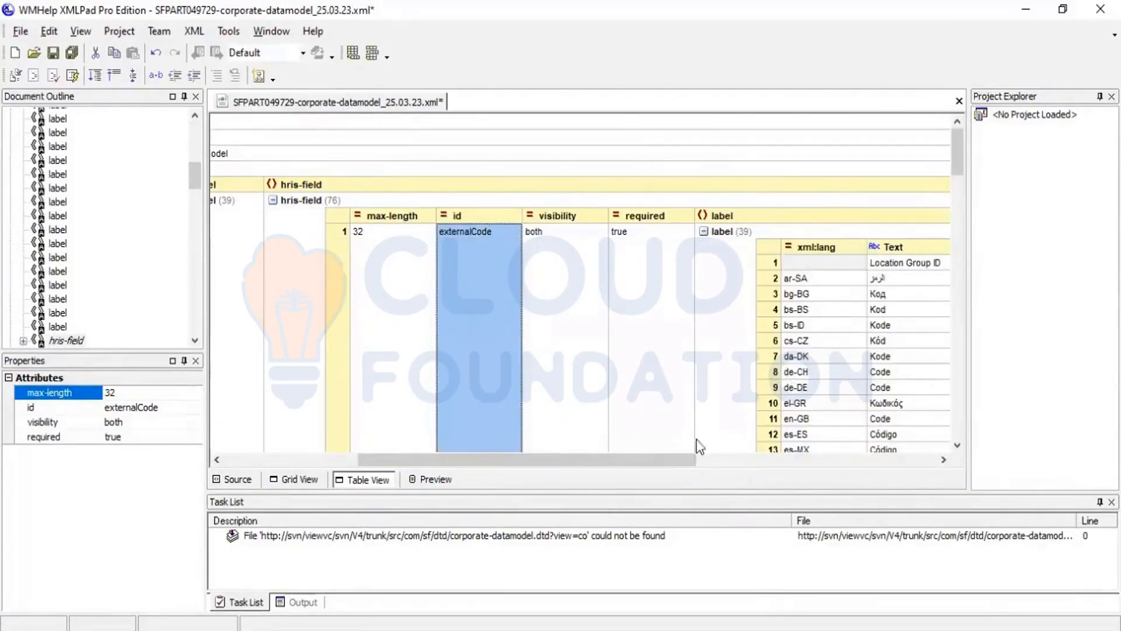
drag(677, 464, 716, 471)
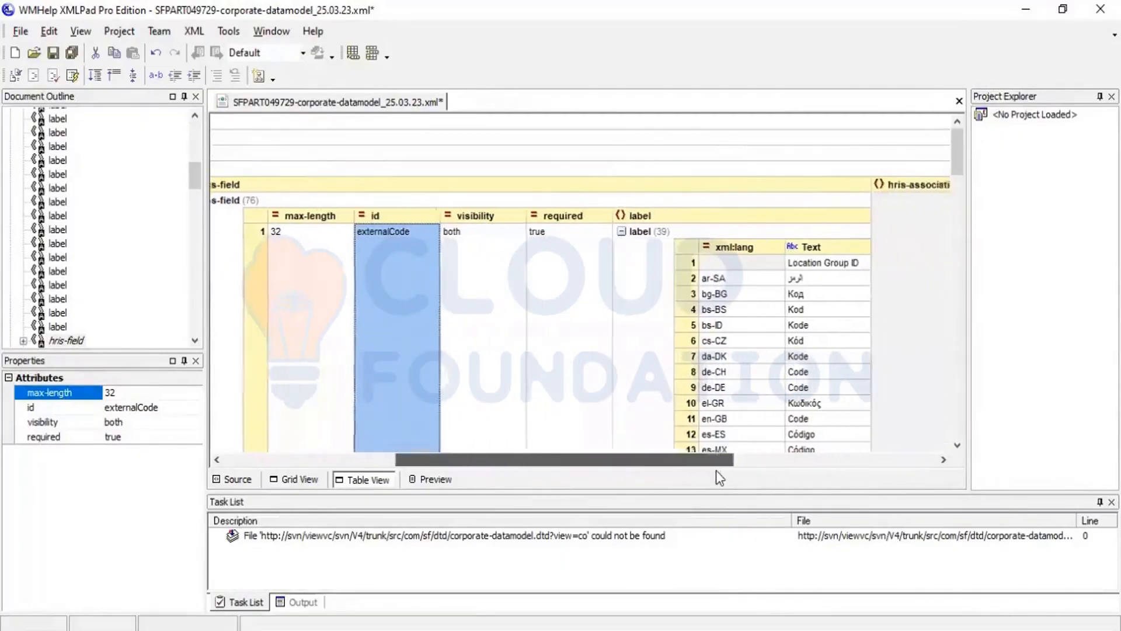
Step: Change the default label text of the externalCode field to "Location Group_ID"
click(851, 264)
click(852, 264)
click(852, 264)
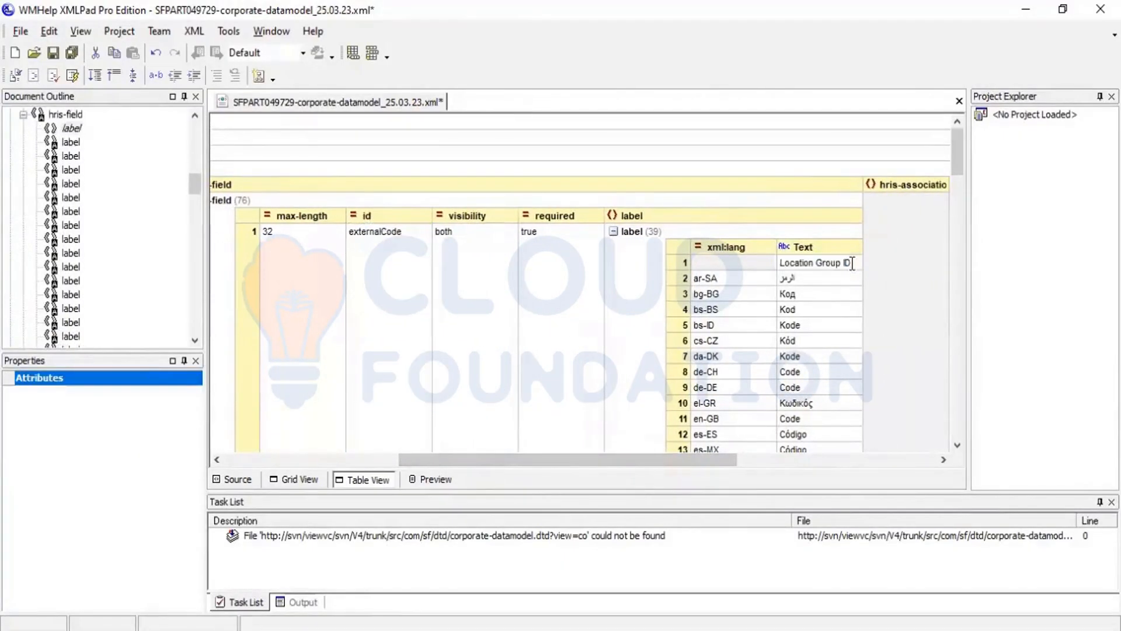
key(BackSpace)
key(BackSpace)
key(BackSpace)
text(_ID)
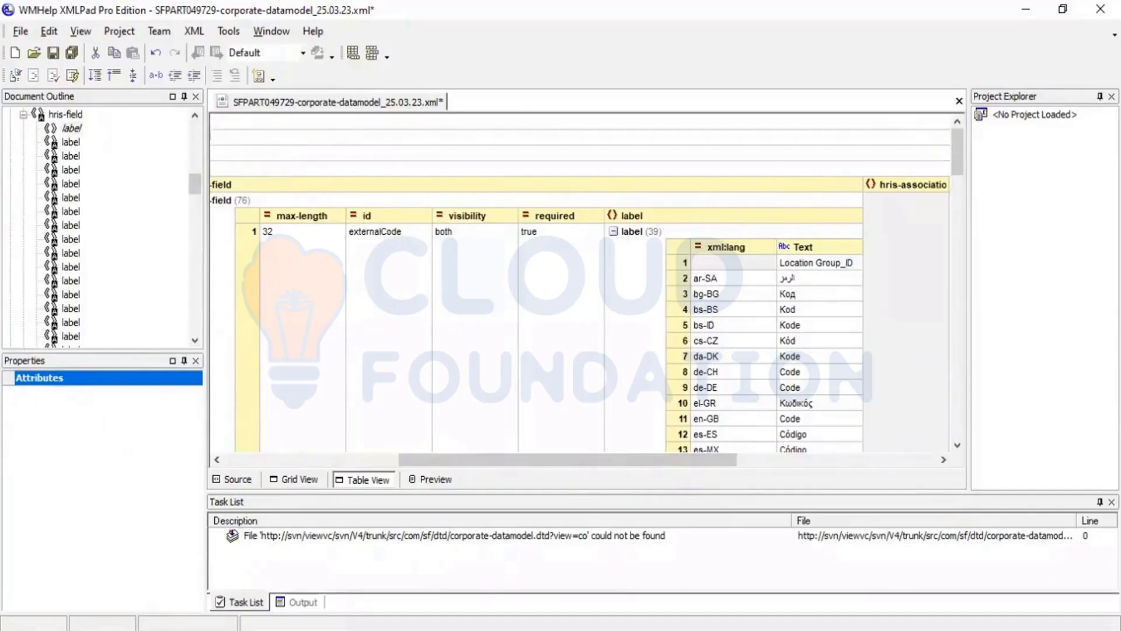
click(757, 266)
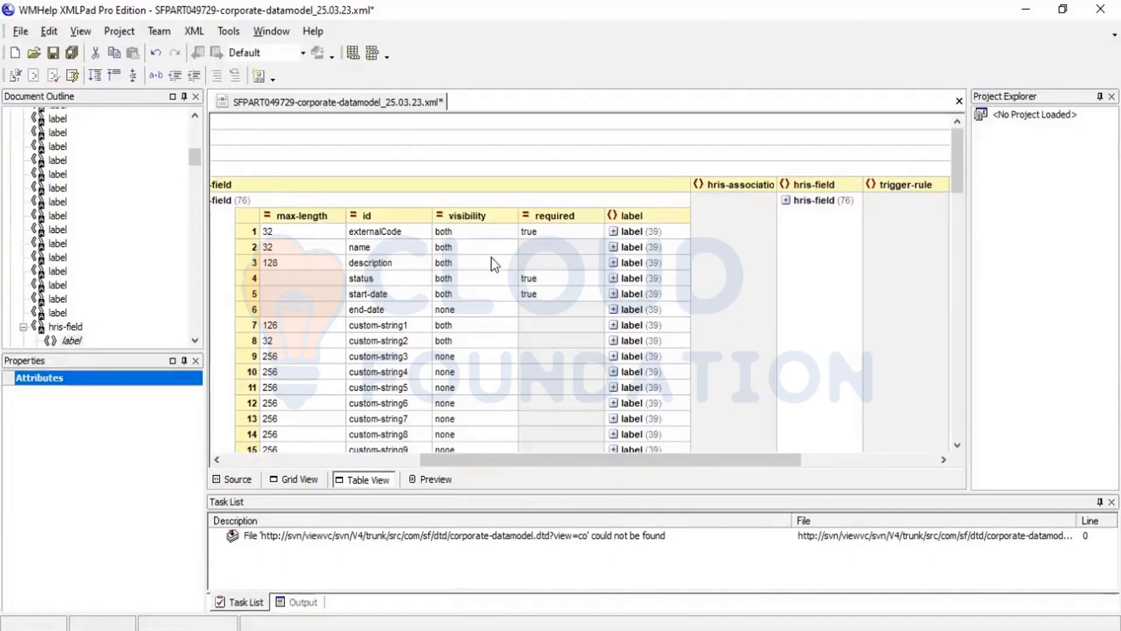
Step: Change the default label text of locationGroup's name field to "Location Group_Name"
click(403, 248)
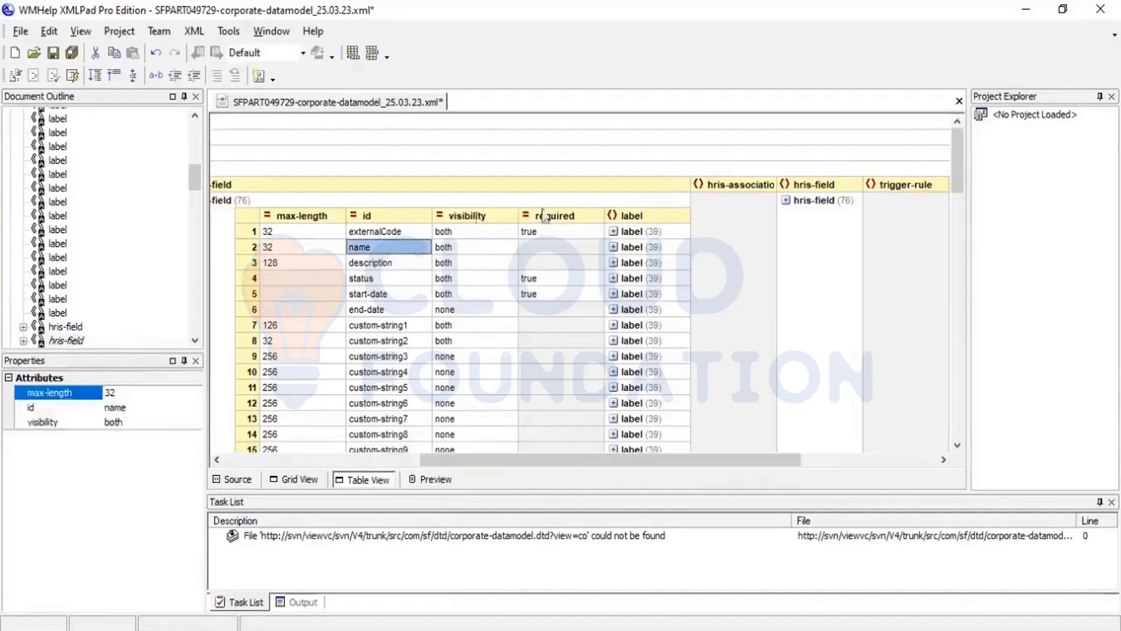
click(613, 248)
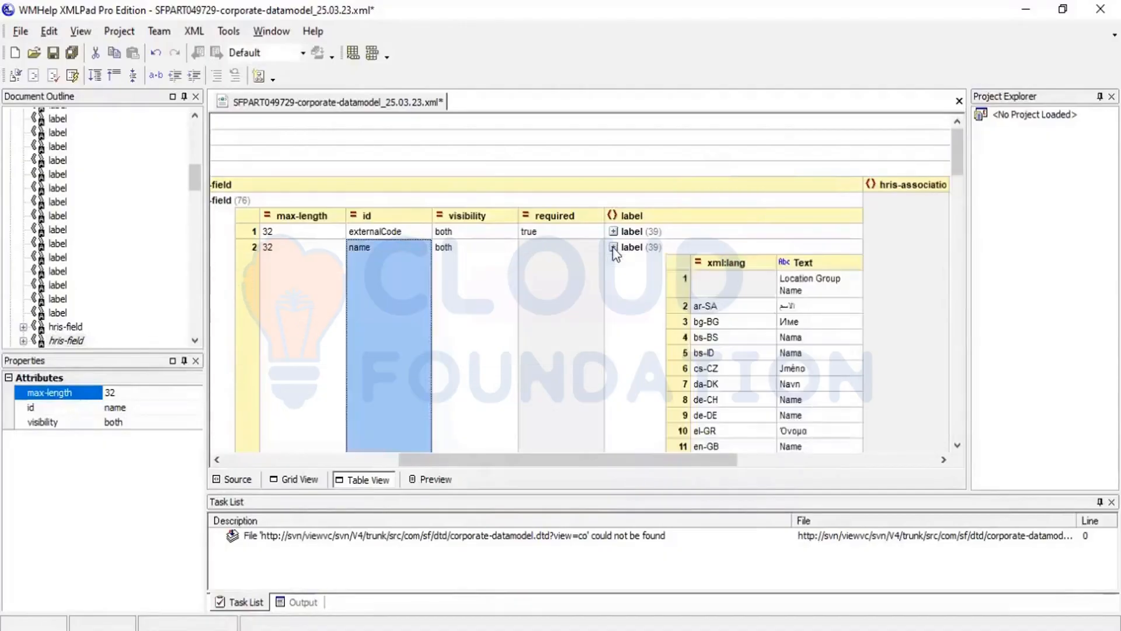
click(818, 296)
click(818, 290)
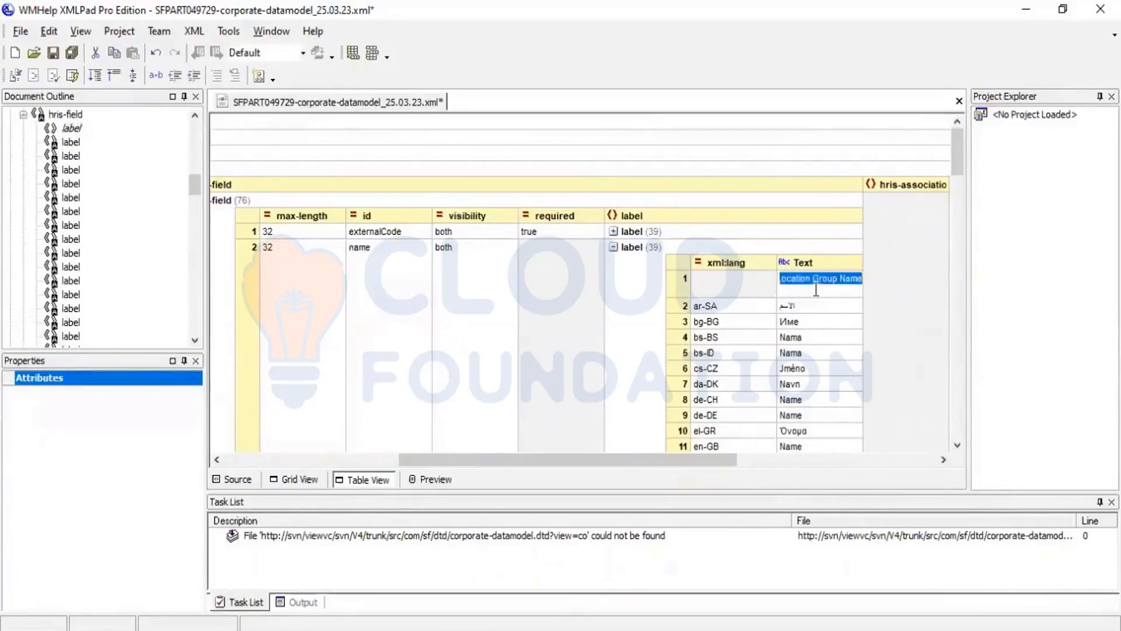
click(854, 286)
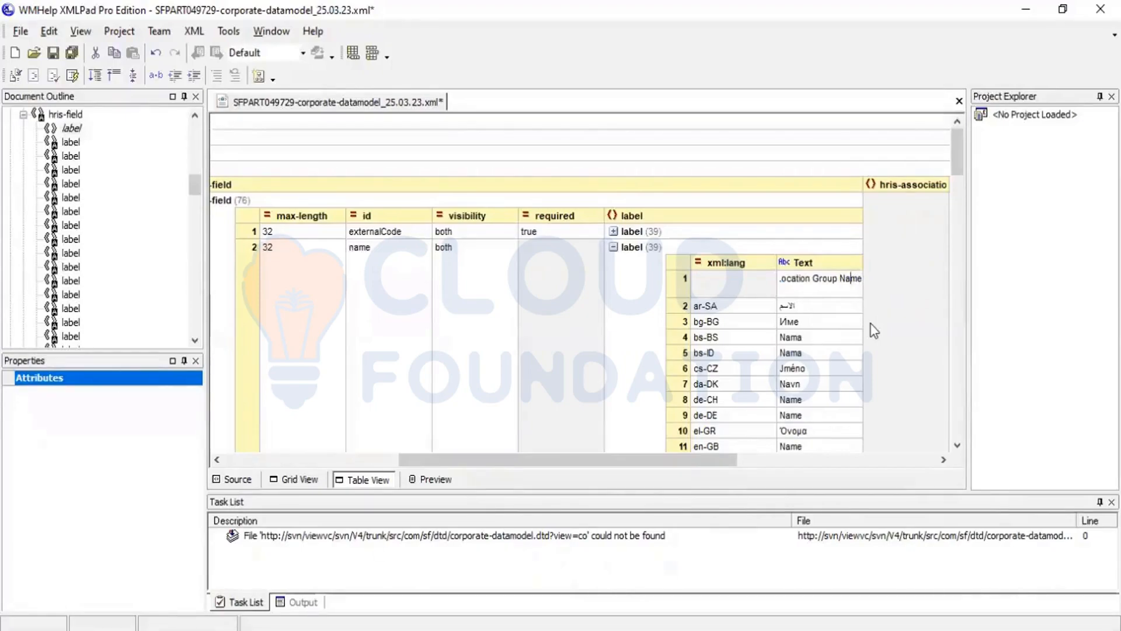
key(Left)
key(Left)
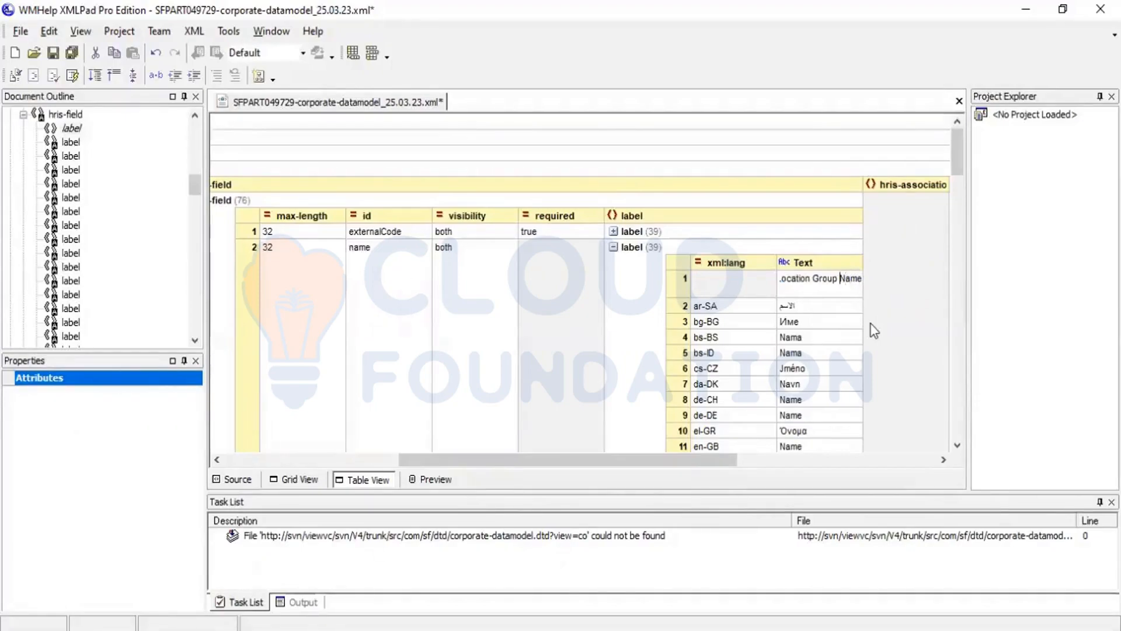
key(BackSpace)
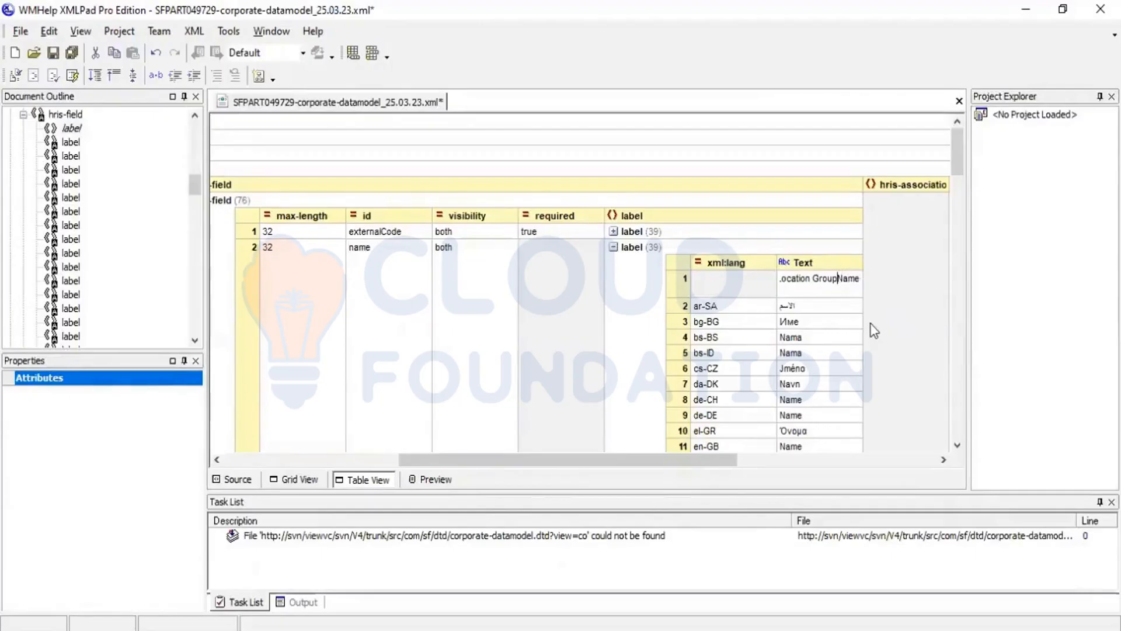
text(_)
click(760, 286)
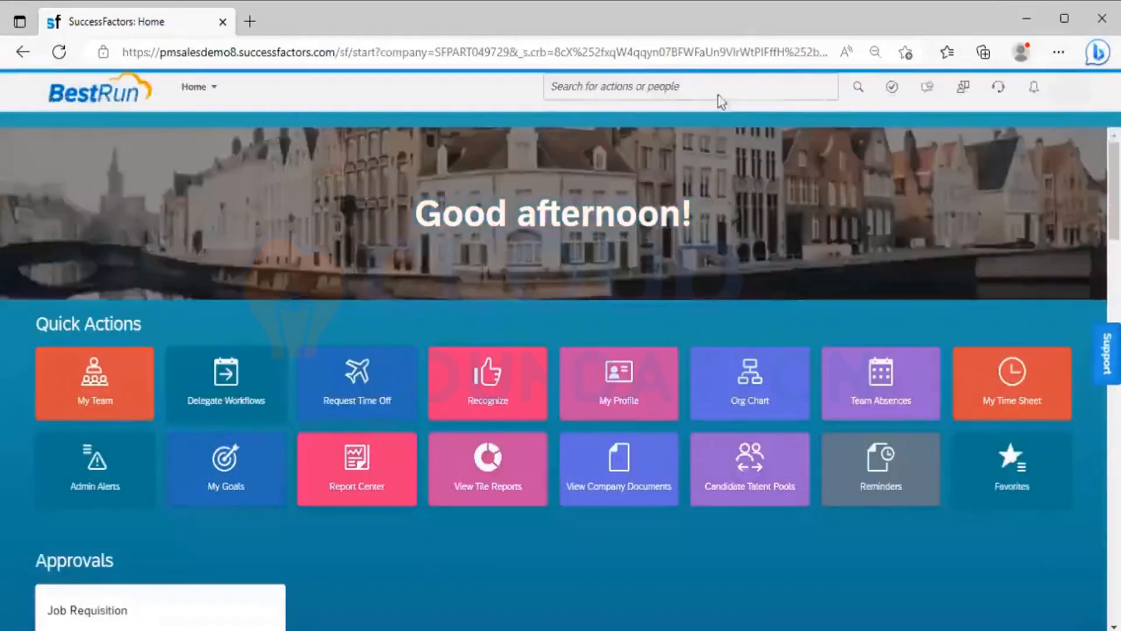
Step: In SuccessFactors, search for "Manage org job" and open Manage Organization, Pay and Job Structures
click(685, 83)
text(Mna)
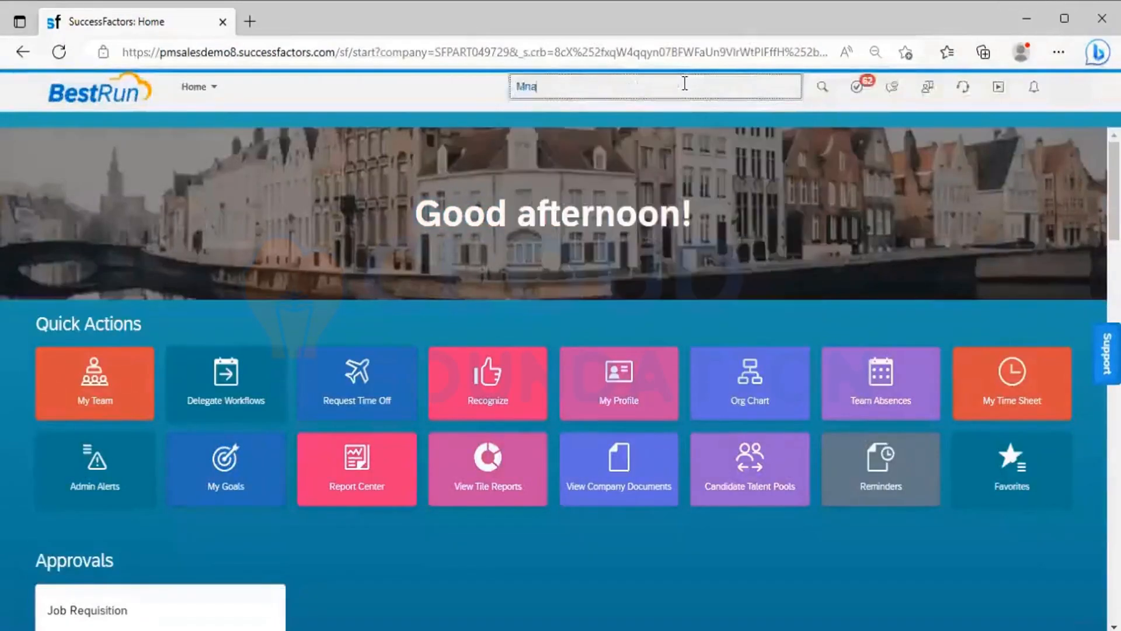
key(BackSpace)
key(BackSpace)
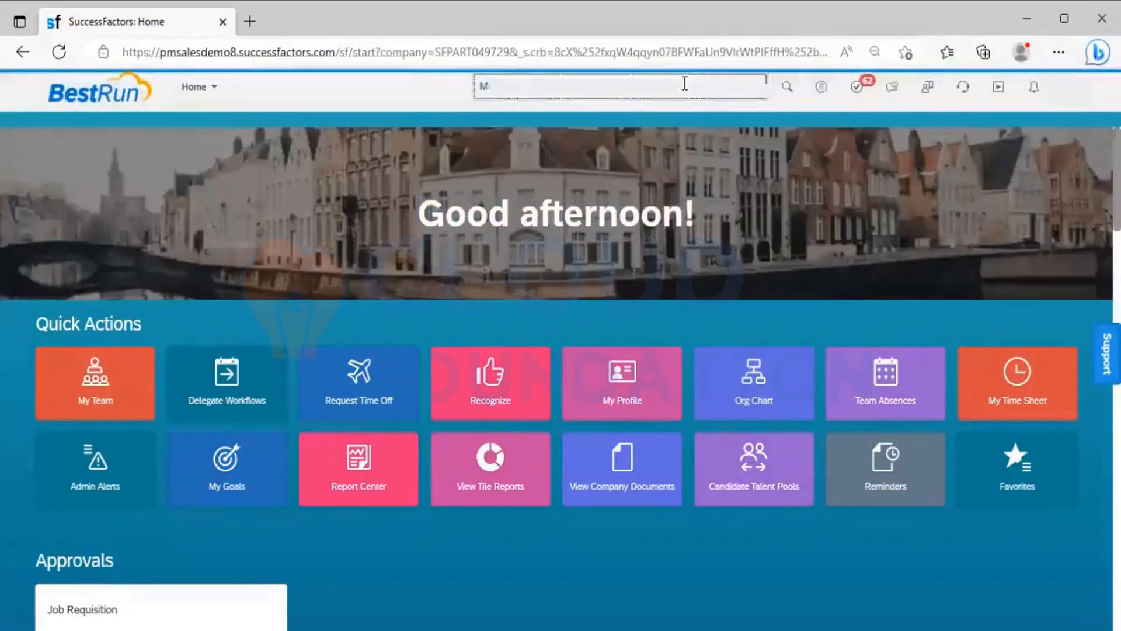
text(anage org job)
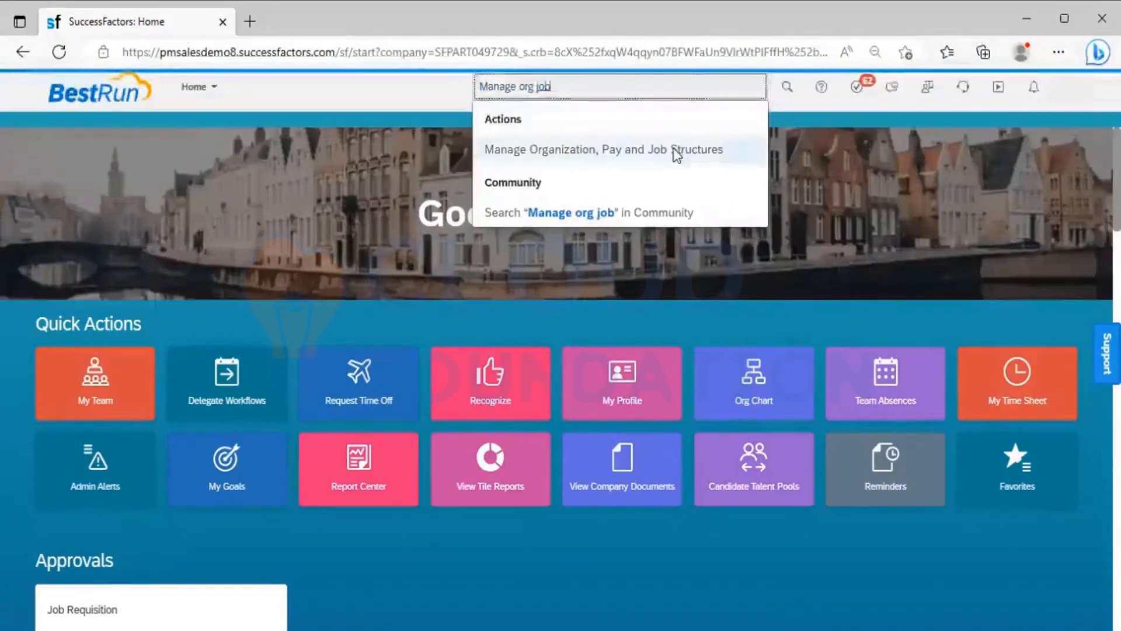
click(676, 150)
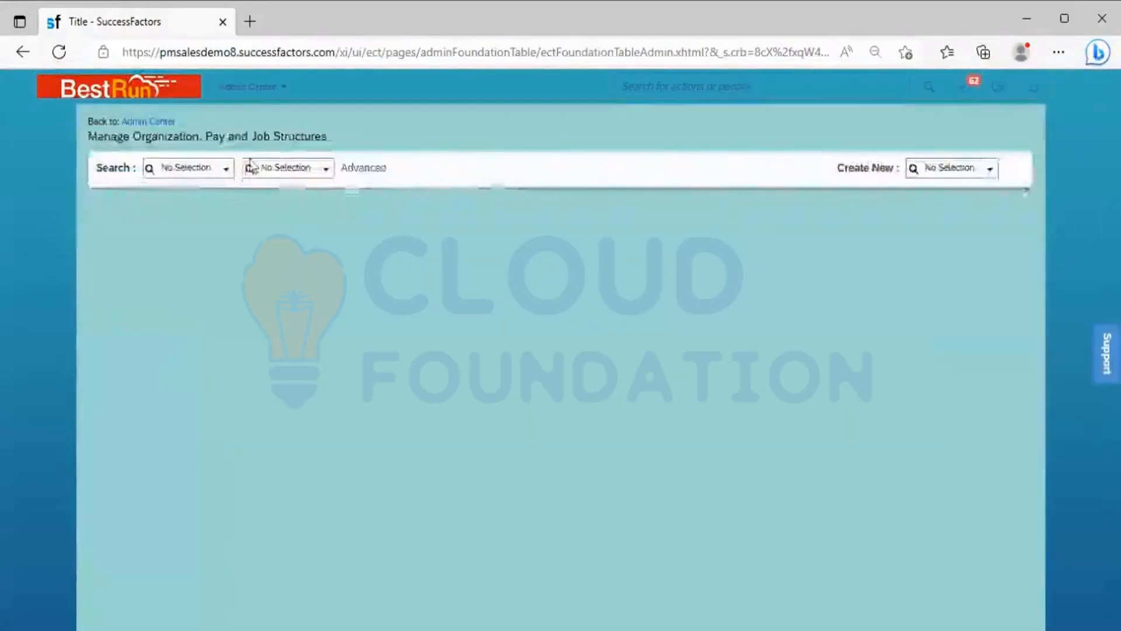
Step: Look up the Location Group record Africa (Africa) to view its fields
click(226, 174)
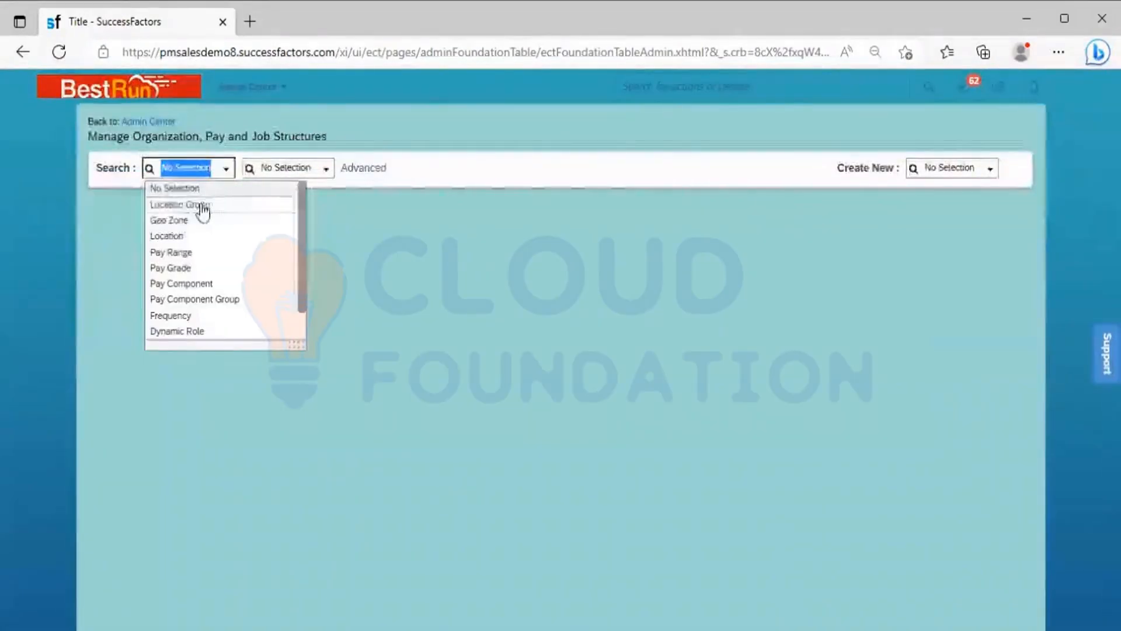
click(204, 207)
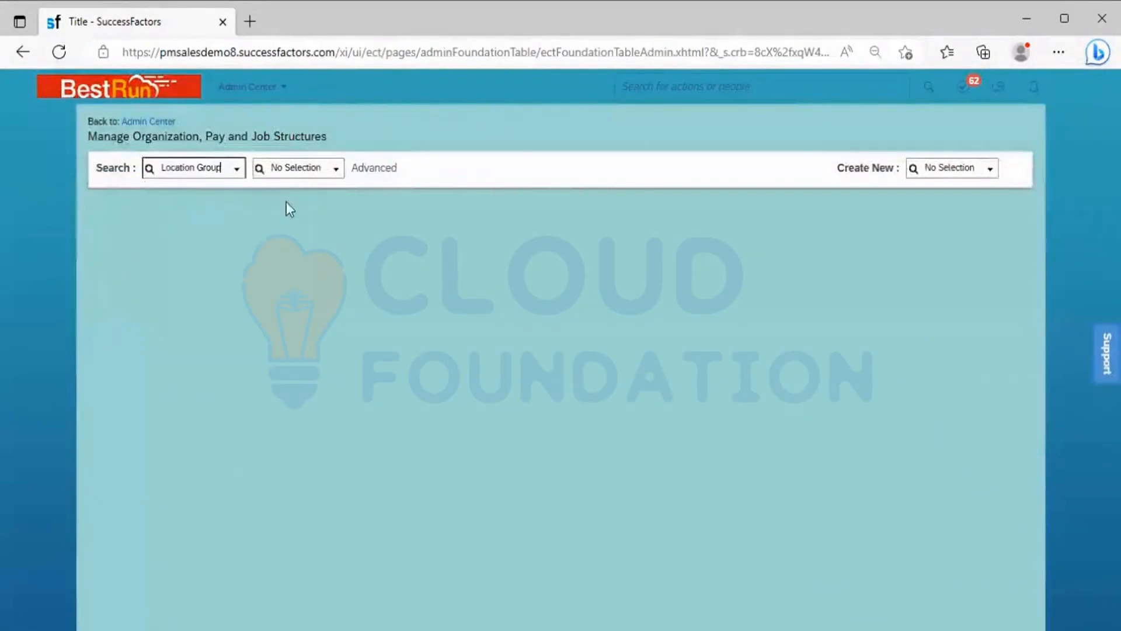
click(339, 170)
click(340, 171)
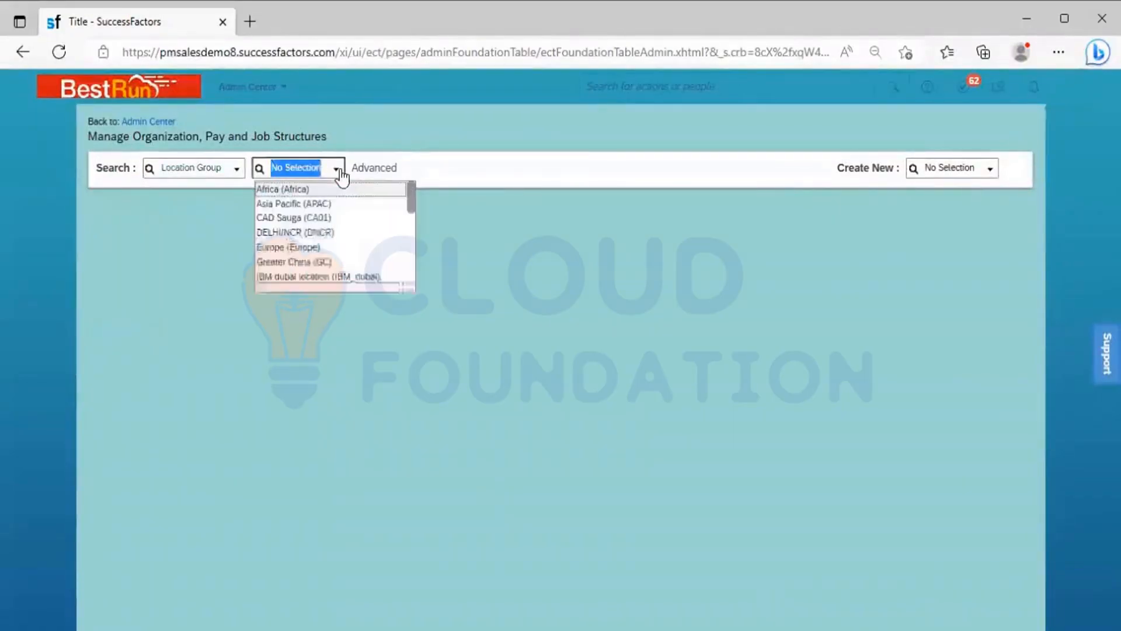
click(325, 188)
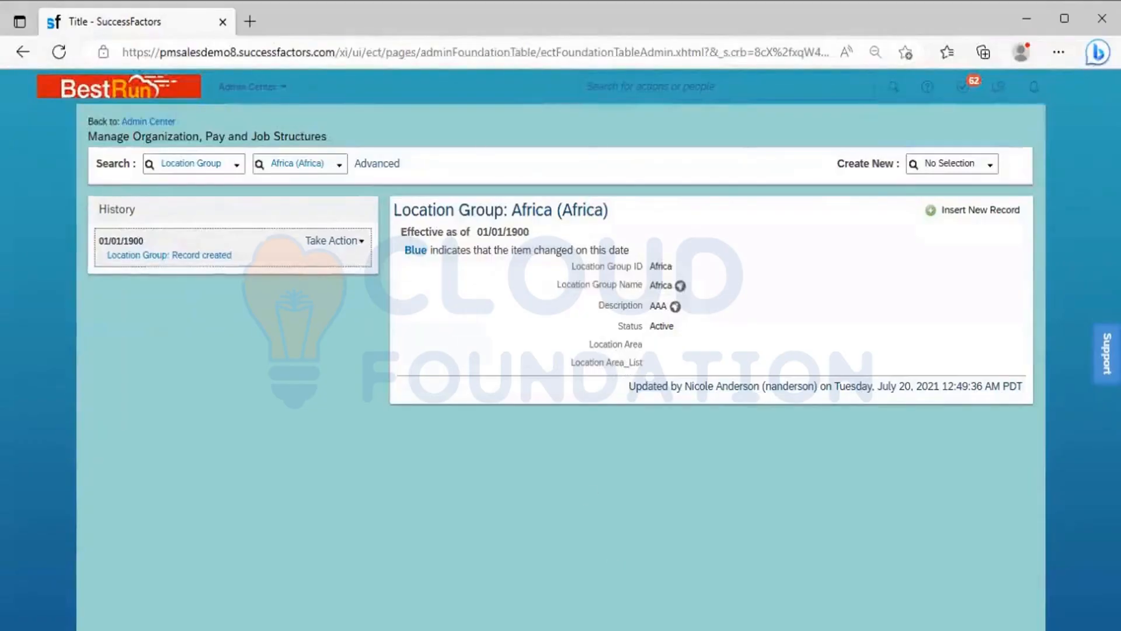
Step: Back in XMLPad, check the labels of custom-string1 under locationGroup and set its visibility to none
key(alt+Tab)
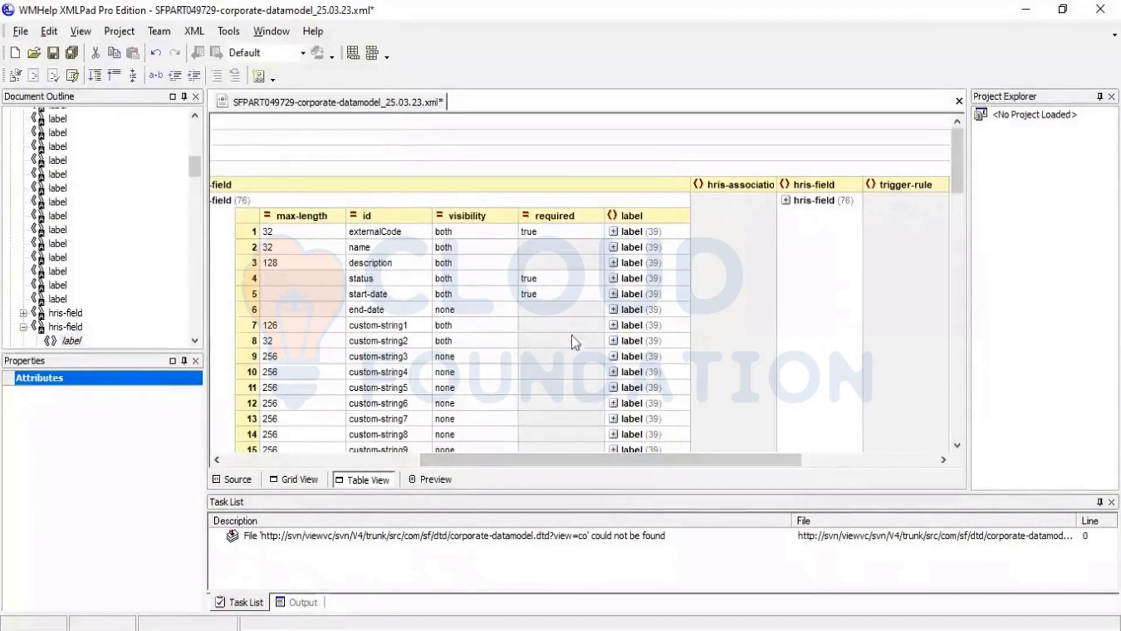
click(614, 325)
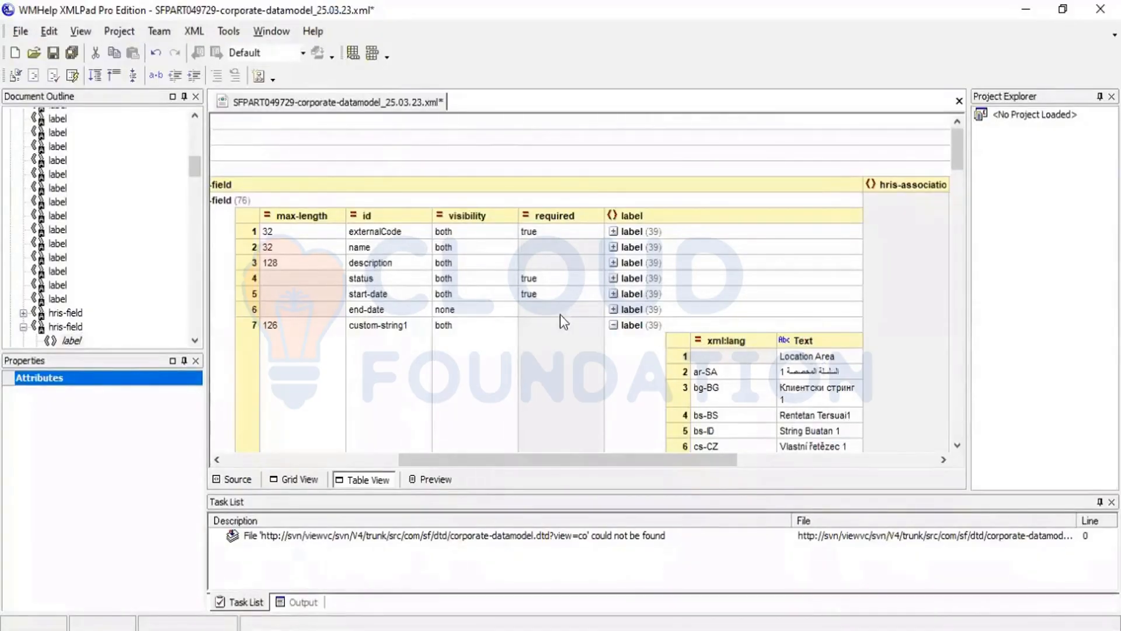
click(473, 324)
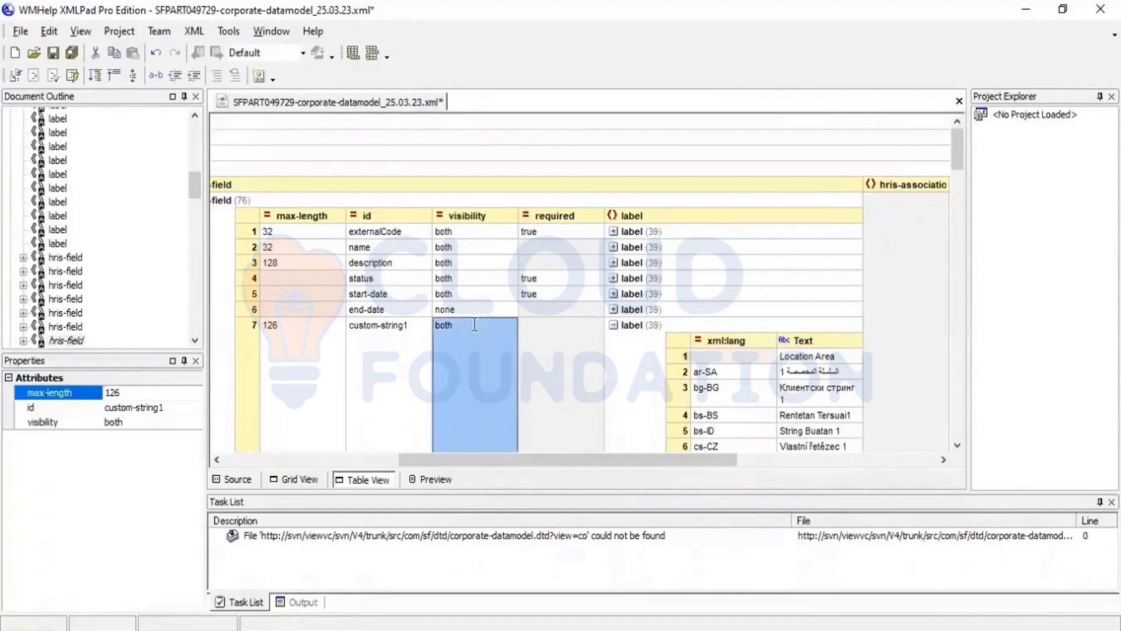
click(475, 325)
text(none)
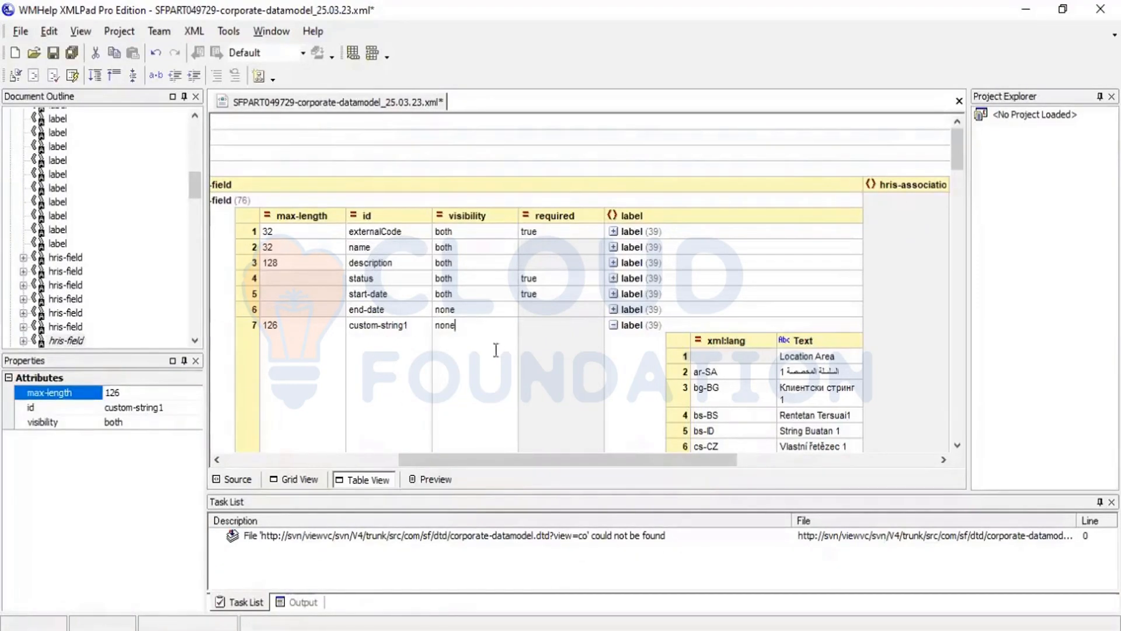
click(546, 326)
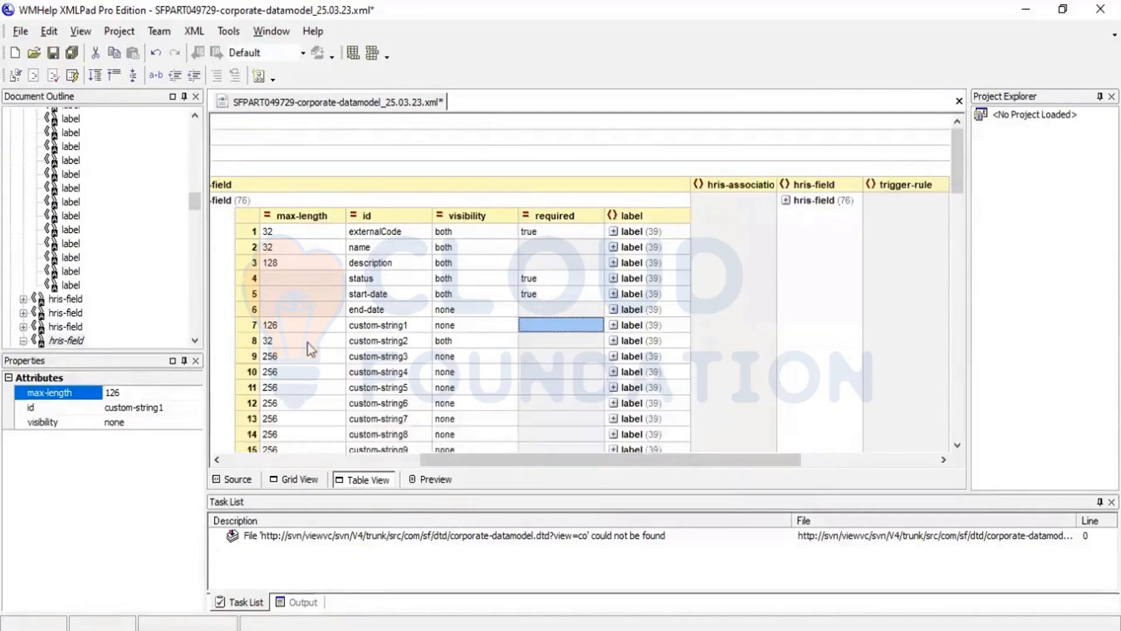
Step: Check the labels of custom-string2 under locationGroup and set its visibility to none
click(380, 344)
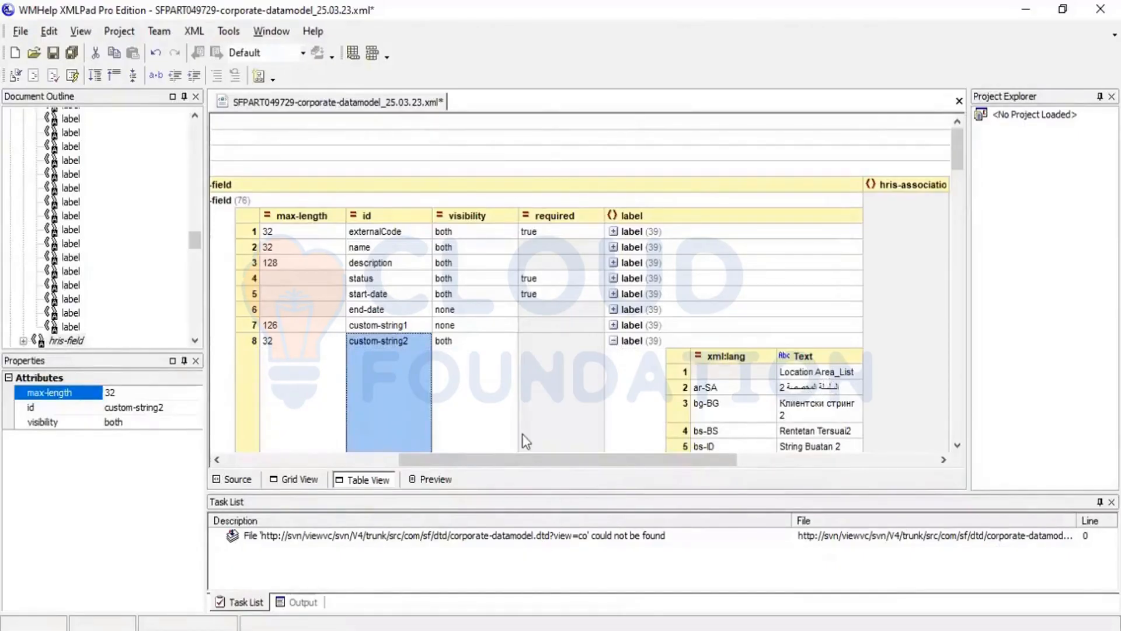
key(alt+Tab)
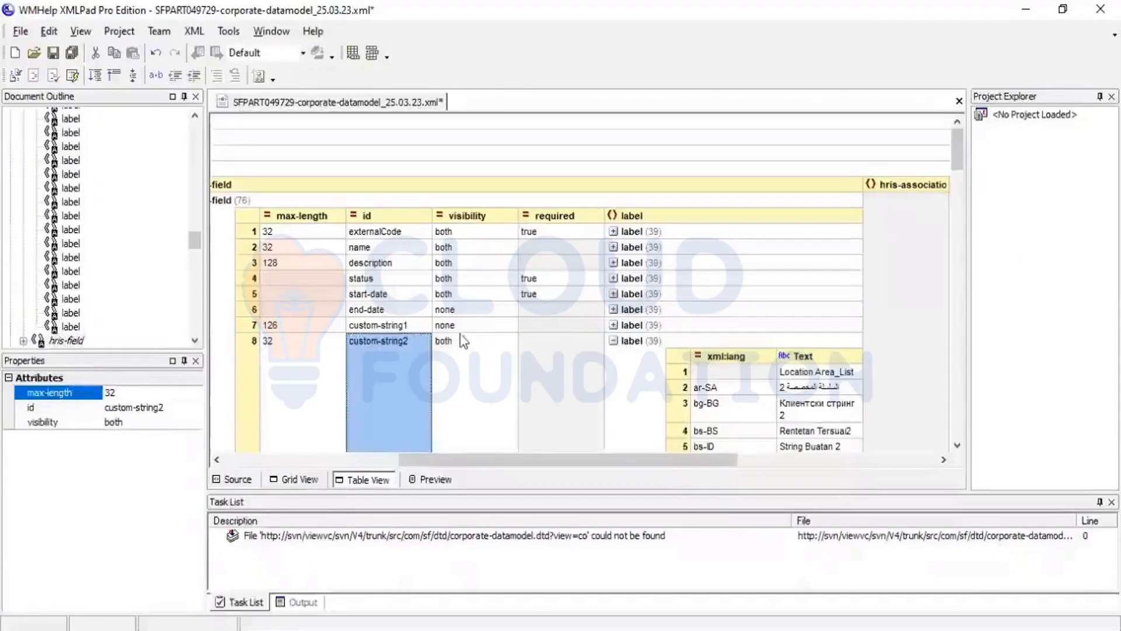
click(456, 341)
click(457, 340)
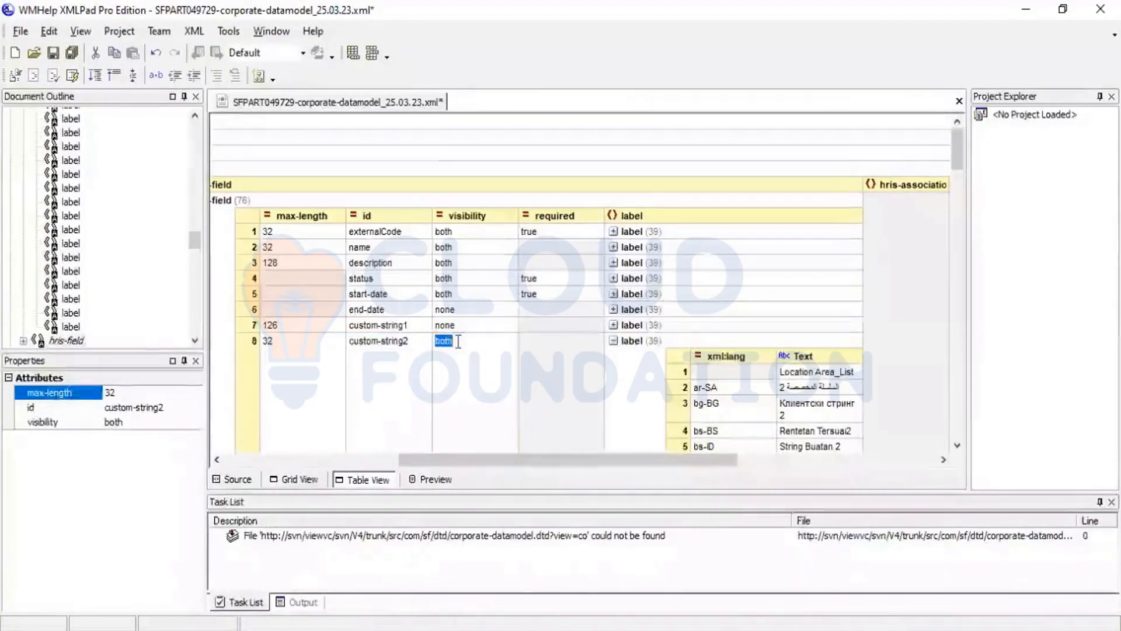
text(no)
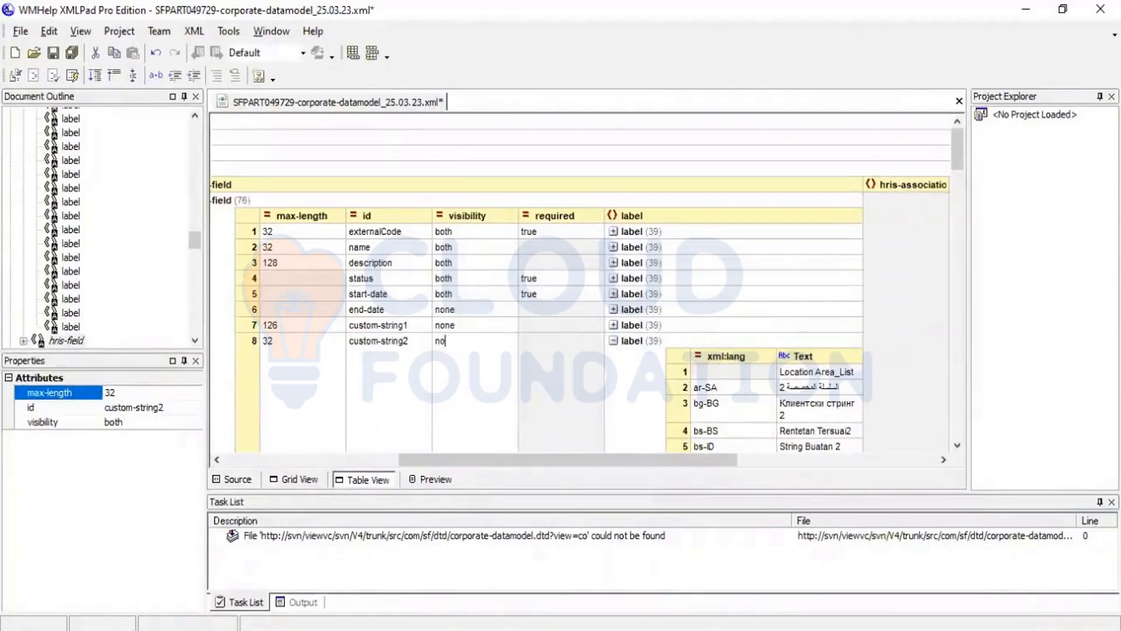
text(ne)
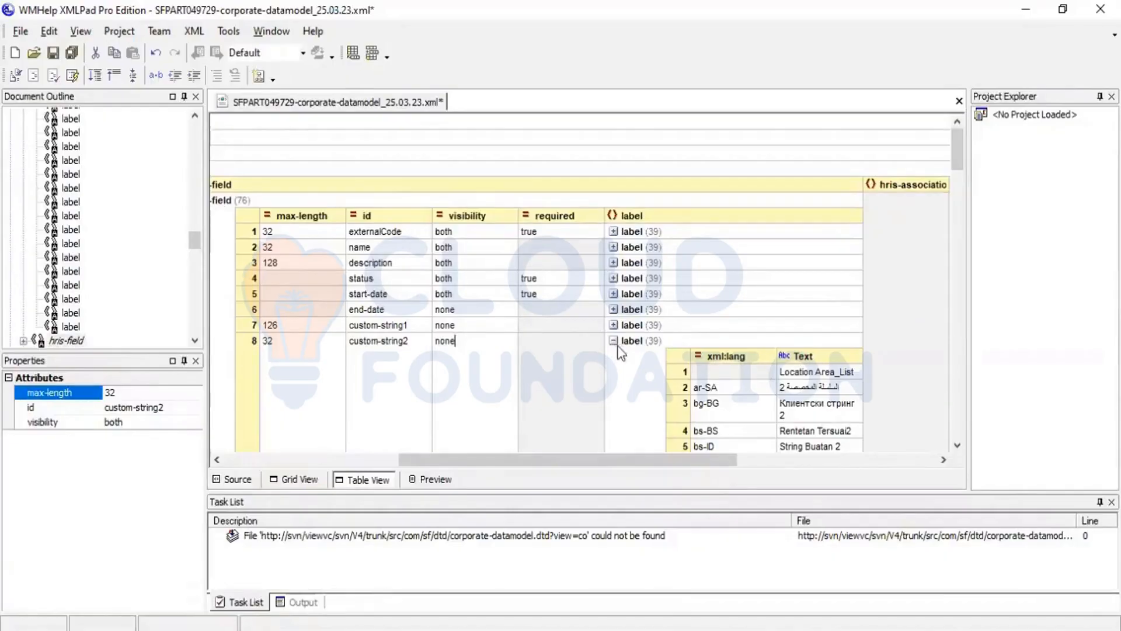
click(364, 382)
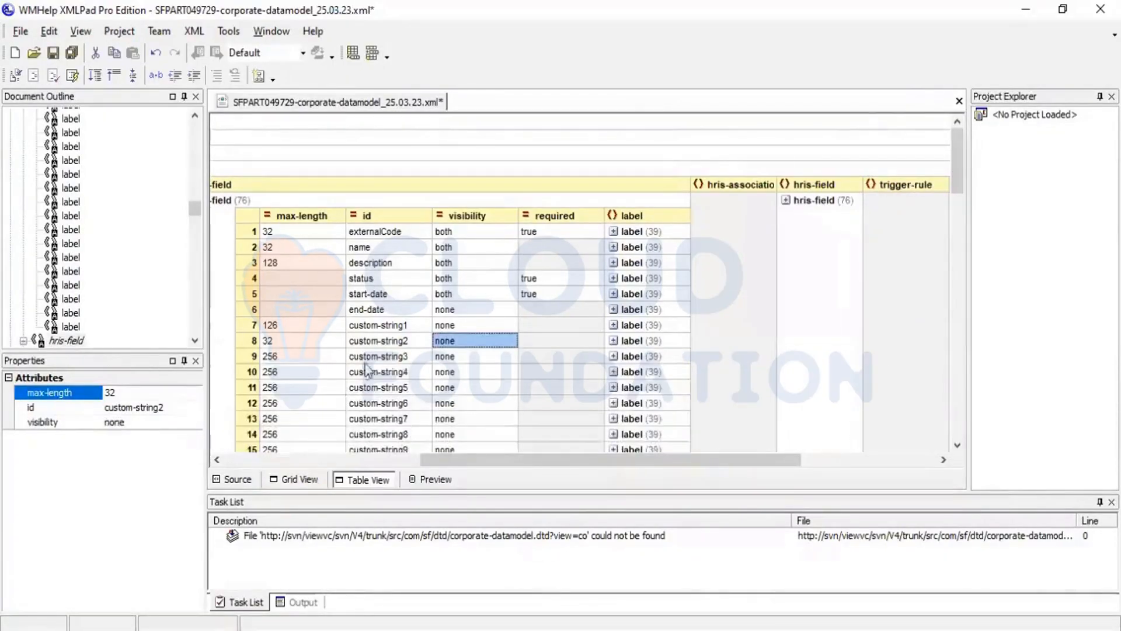
Step: Change the default label text of custom-string3 under locationGroup to "Location Subgroup"
click(400, 362)
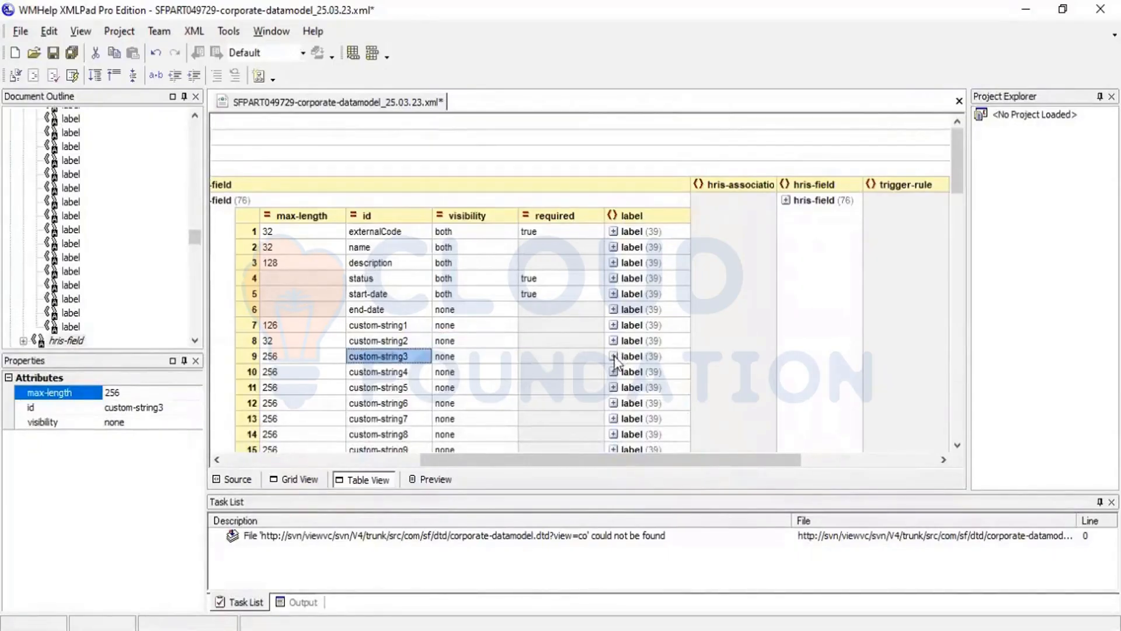
click(613, 356)
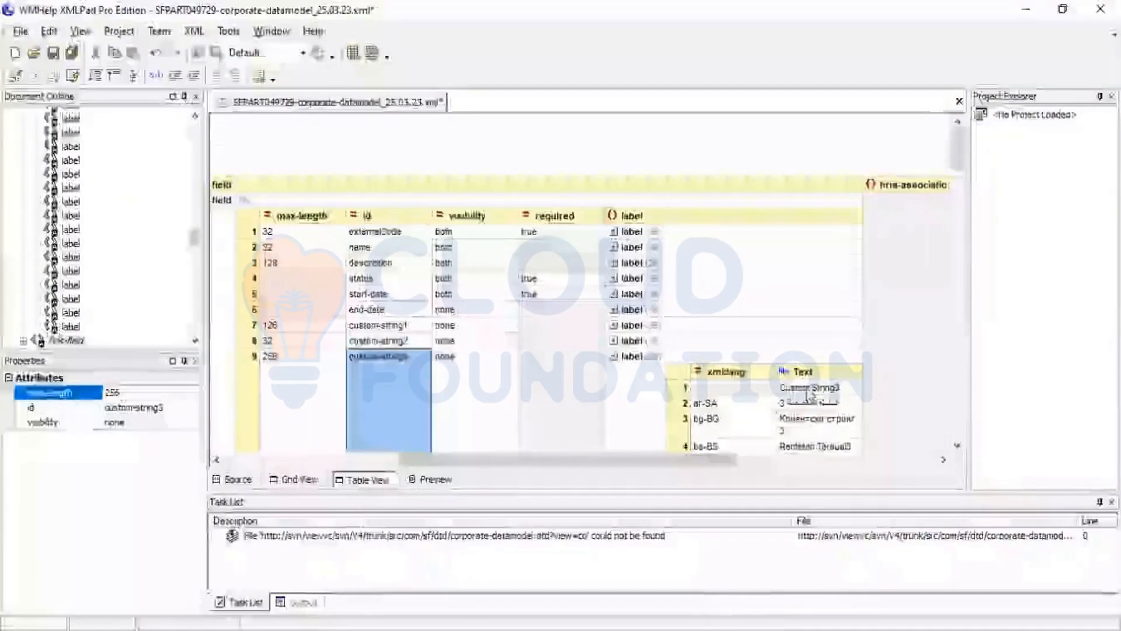
click(809, 390)
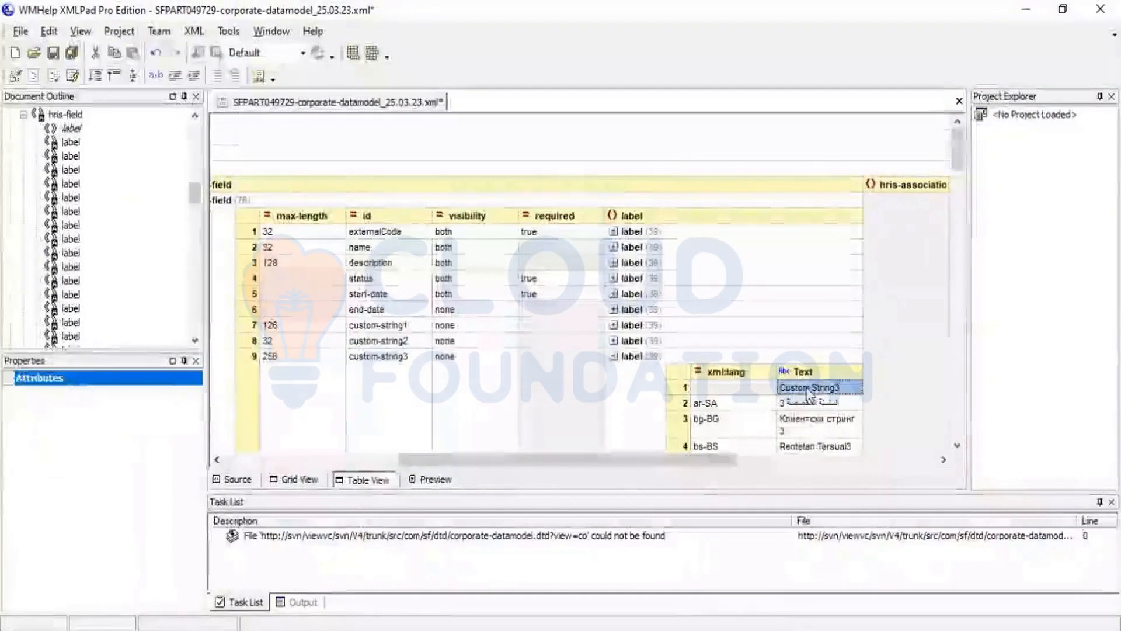
click(808, 389)
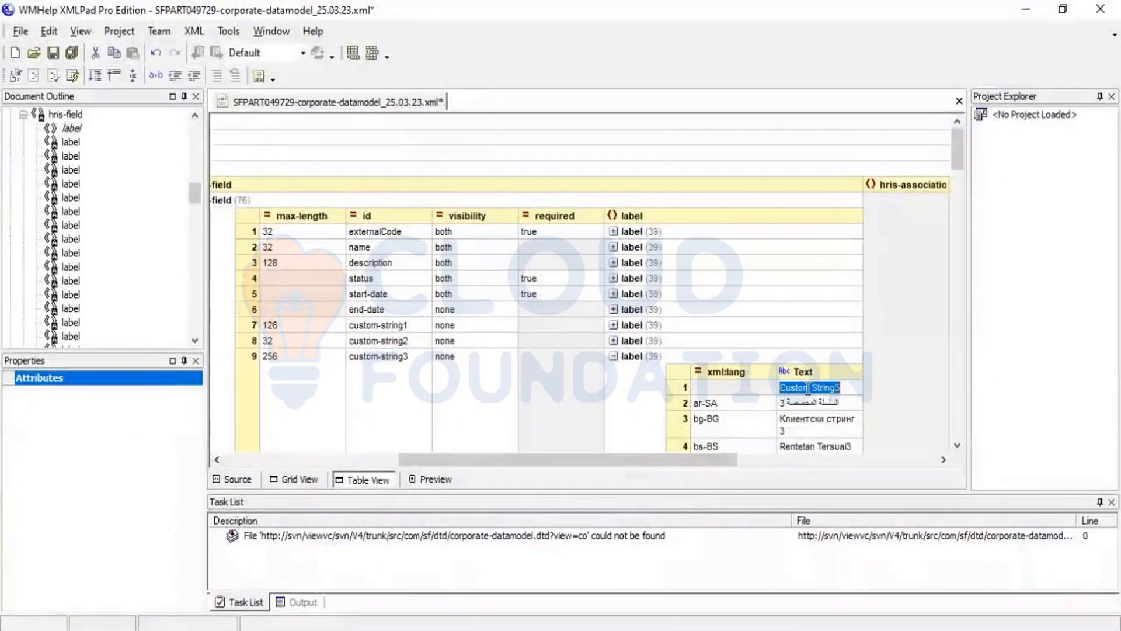
text(Loc)
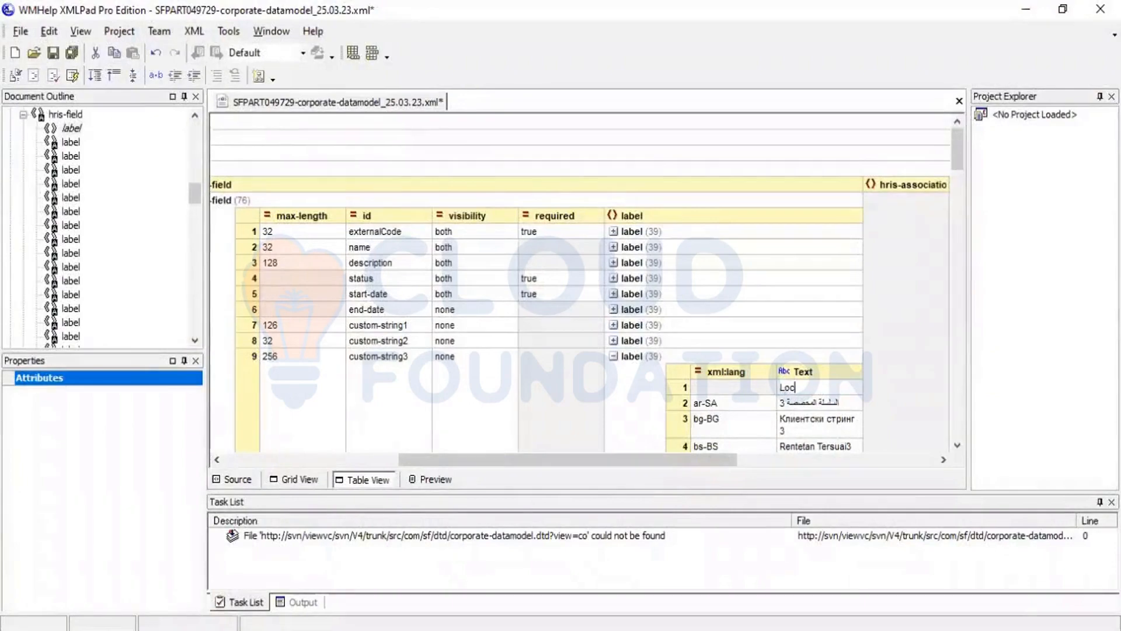
text(ation )
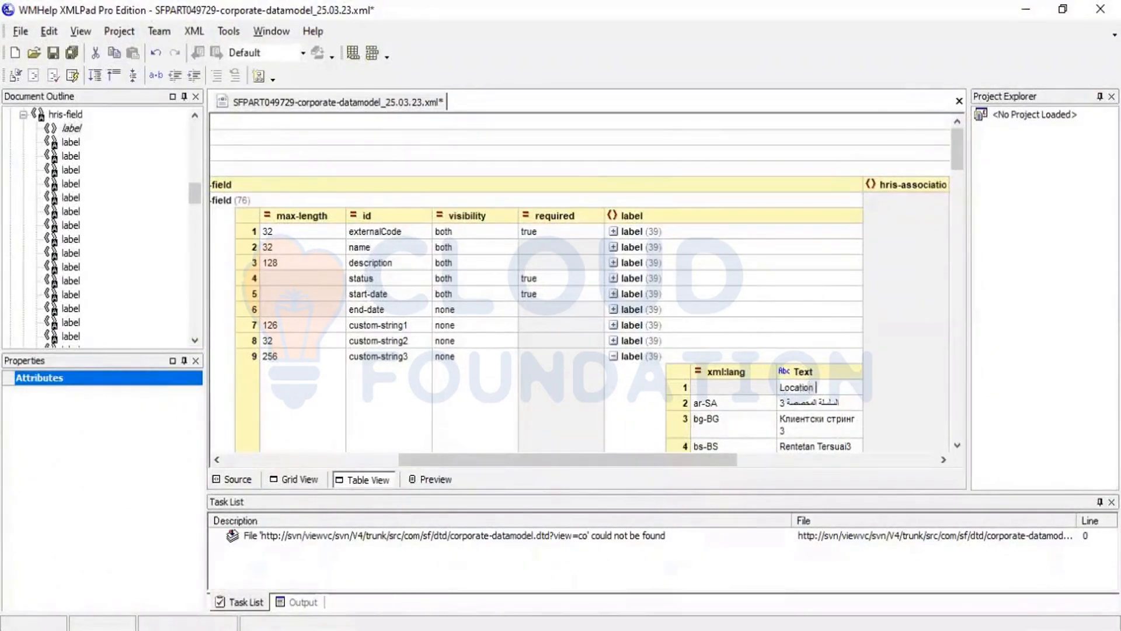
text(Sub)
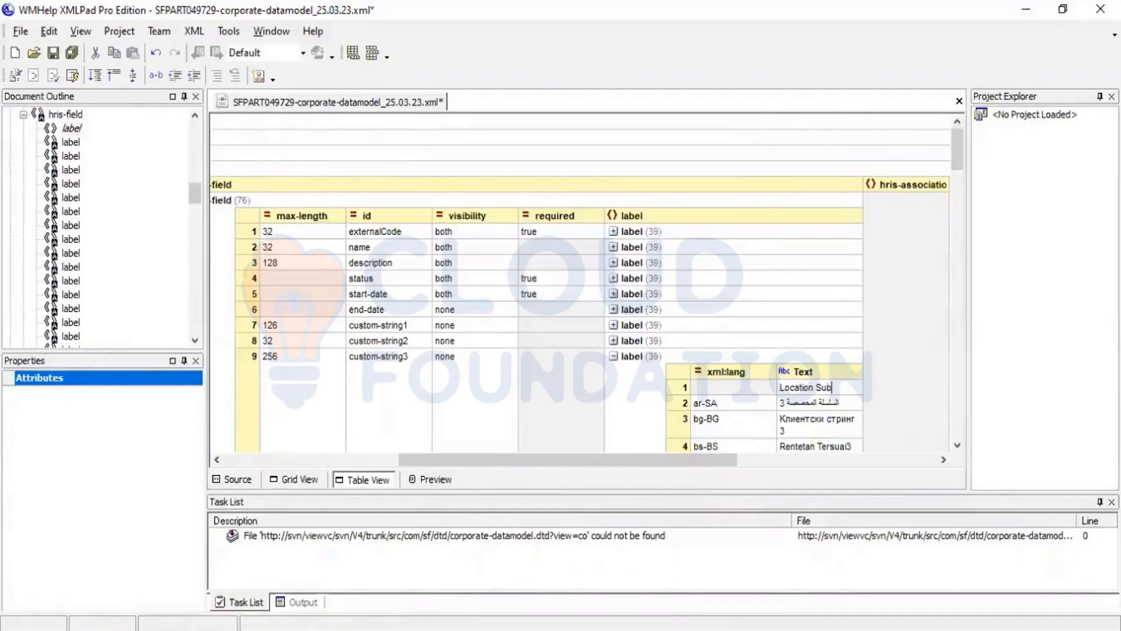
text(g)
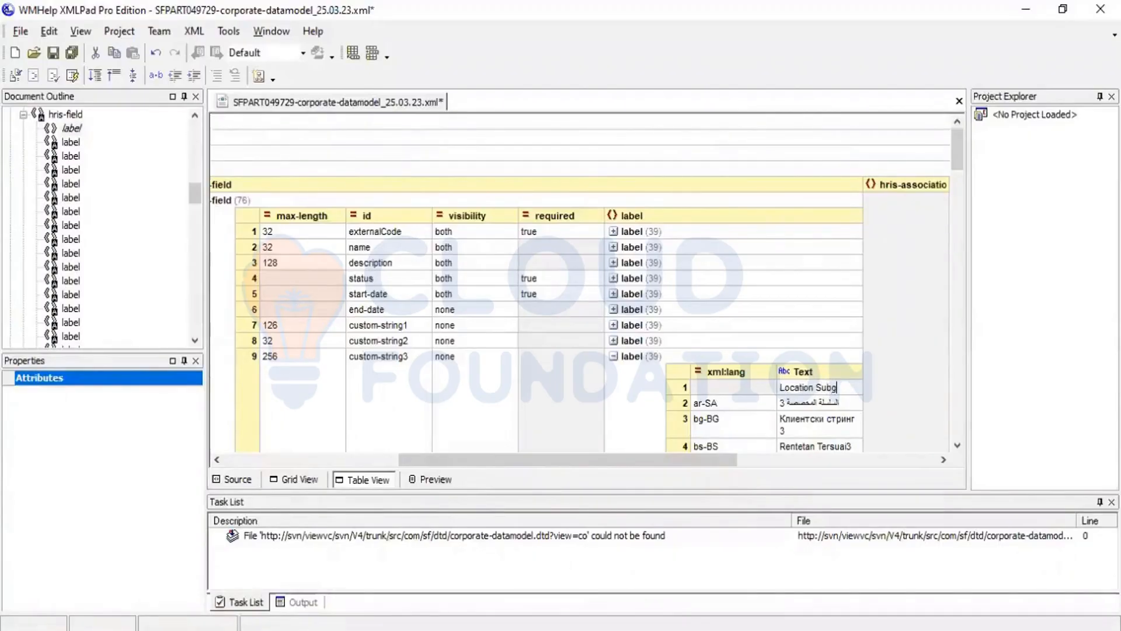
text(roup)
click(745, 393)
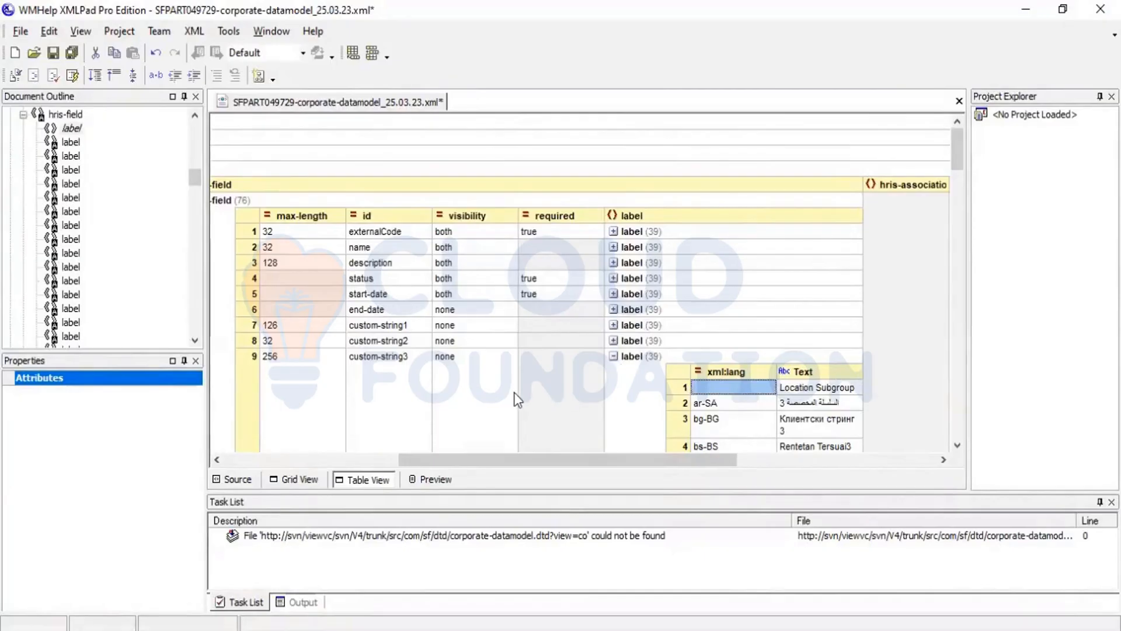
Step: Set the visibility of custom-string3 to both and its max-length to 32
click(454, 361)
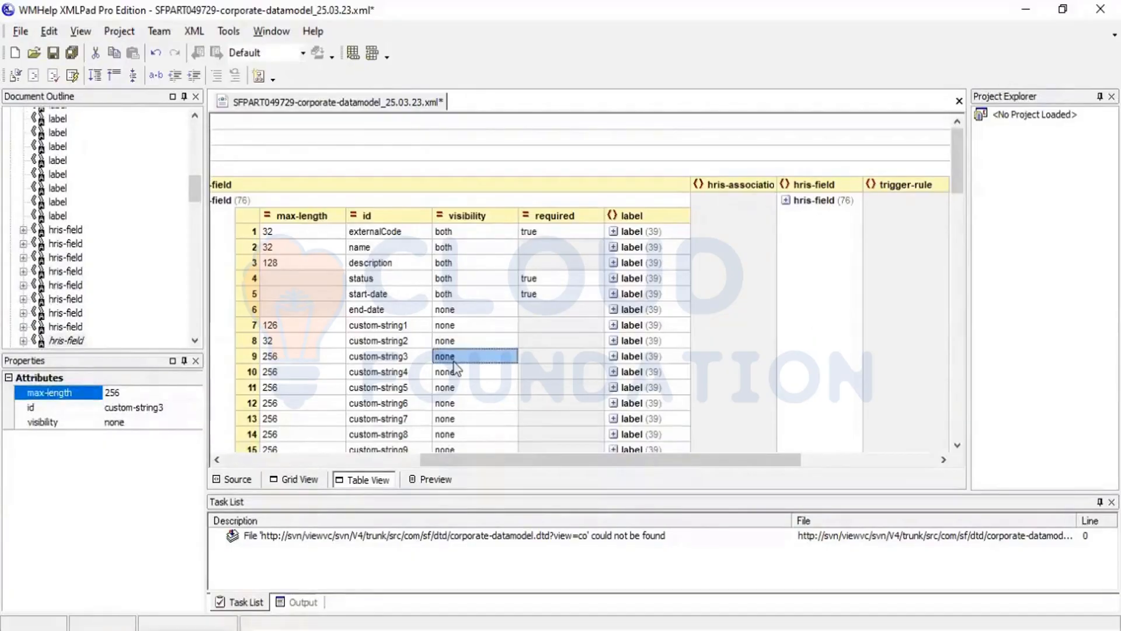
click(455, 359)
text(both)
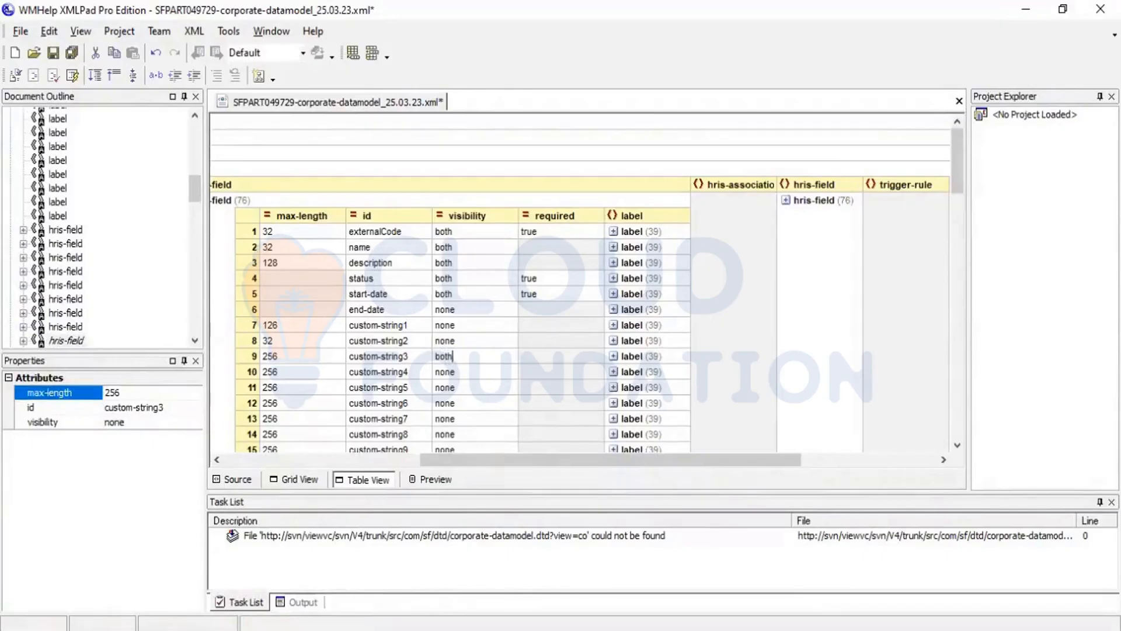
click(291, 358)
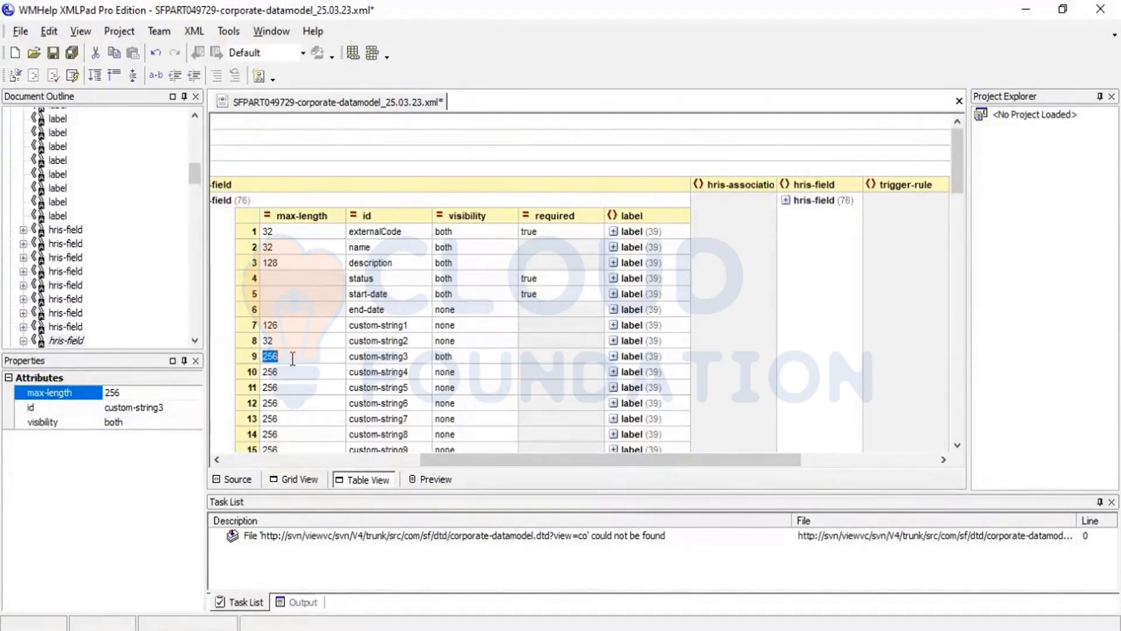
text(32)
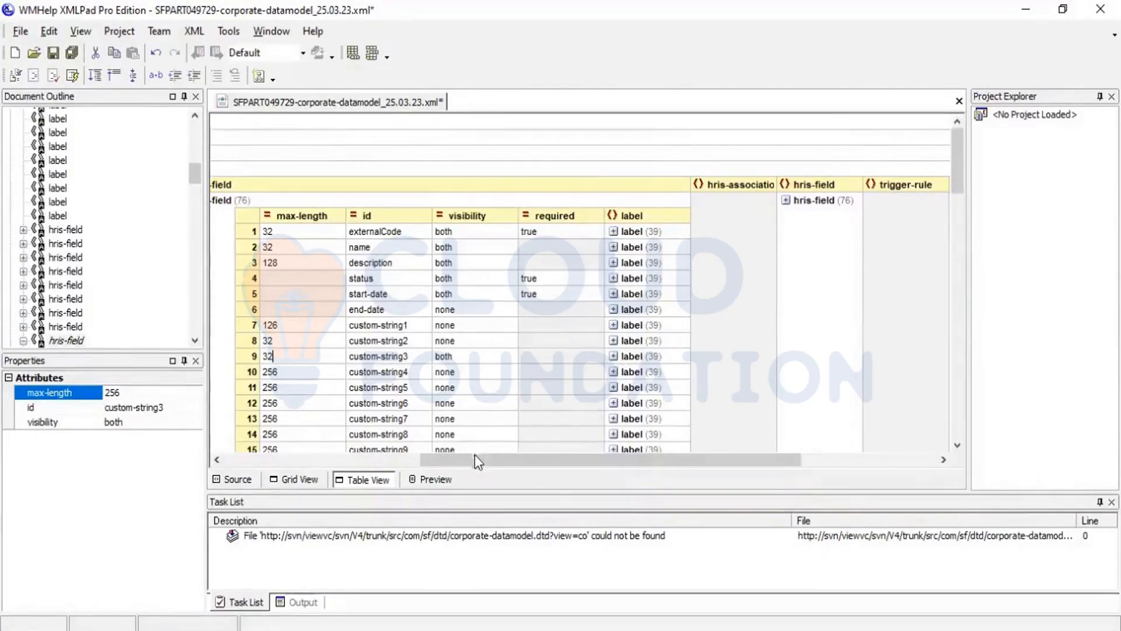
Step: Collapse the locationGroup field table and review the custom-string3, custom-string2 and custom-string1 definitions in the XML source
drag(475, 455, 400, 451)
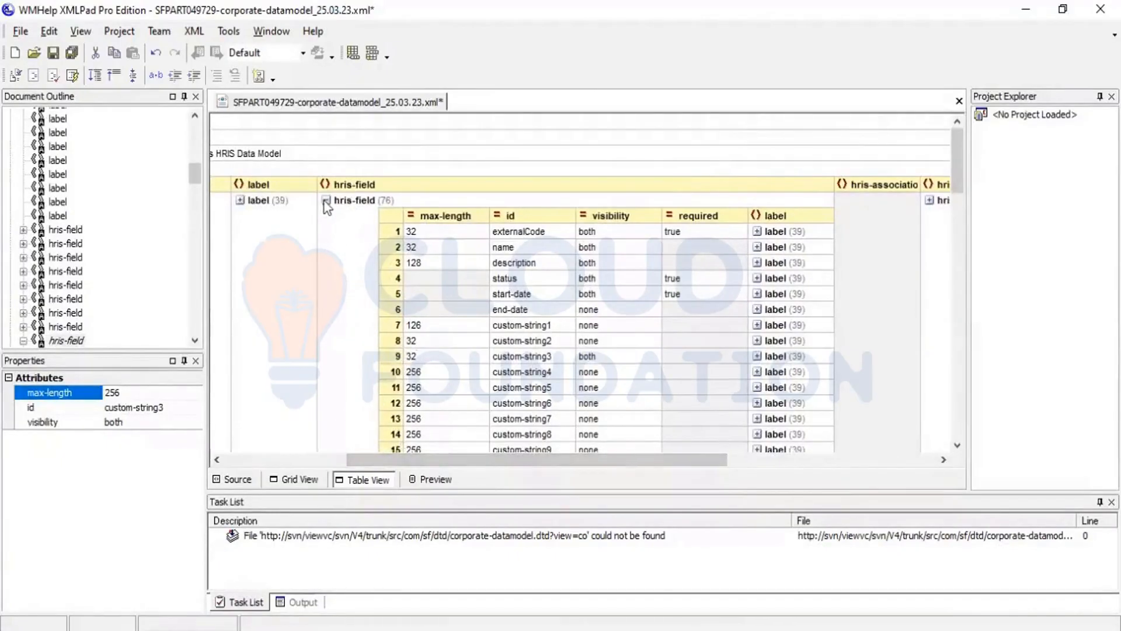
click(391, 293)
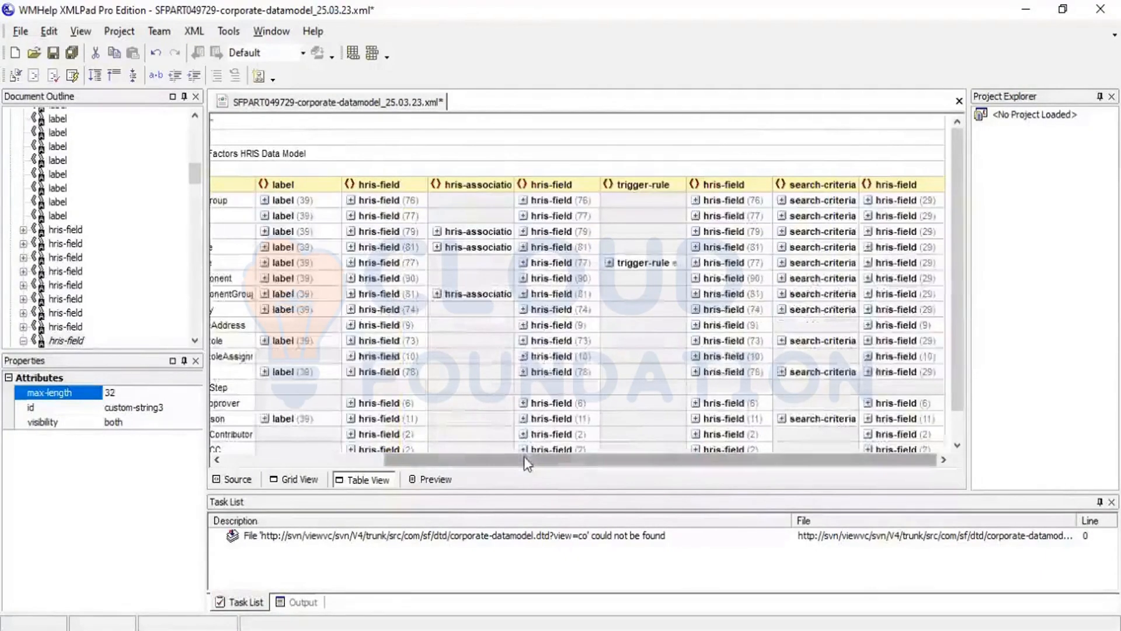
drag(525, 457, 450, 449)
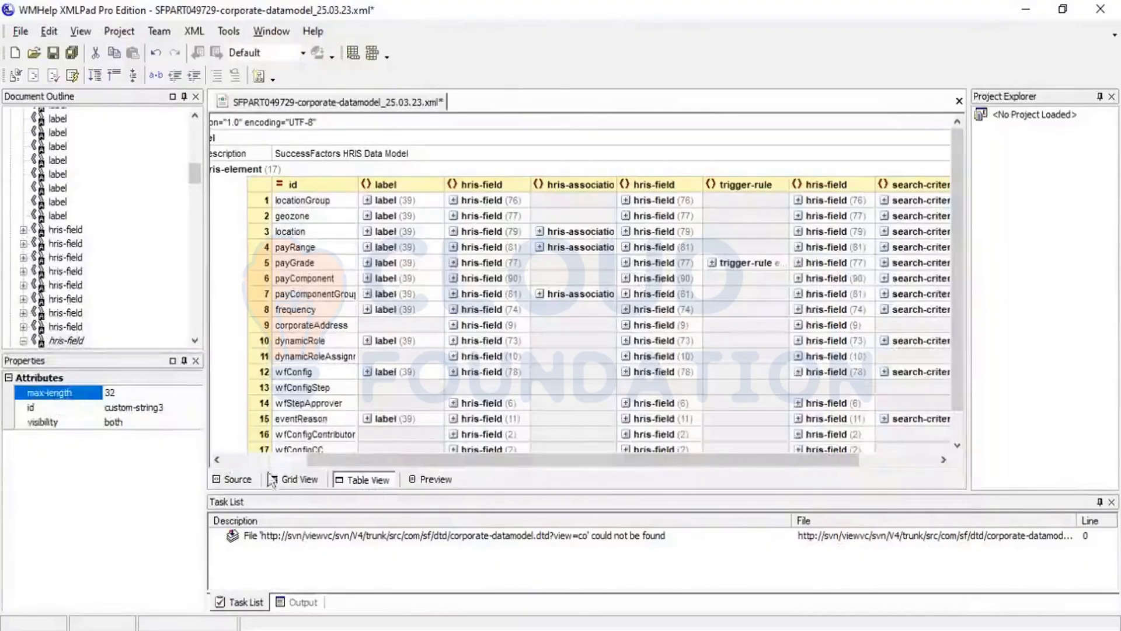
click(230, 481)
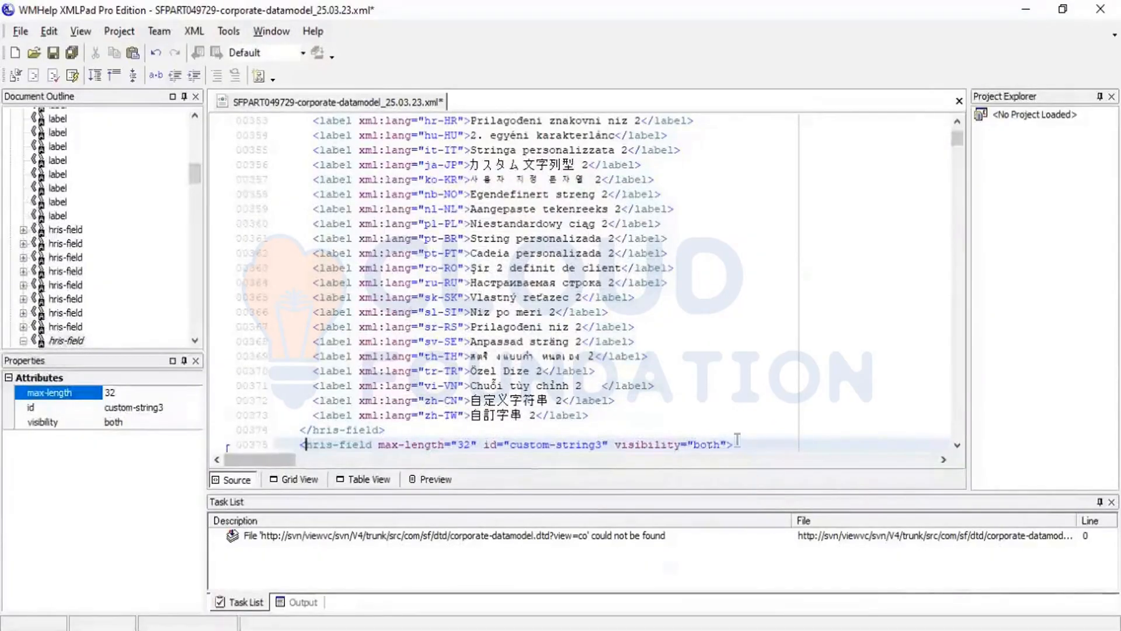
click(957, 446)
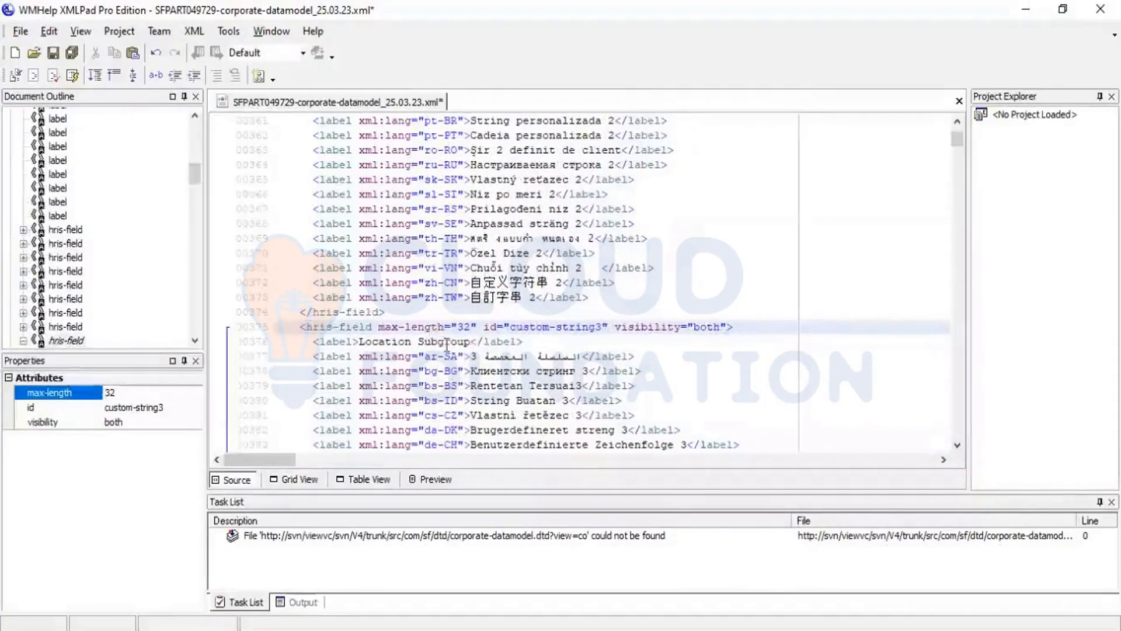
click(957, 122)
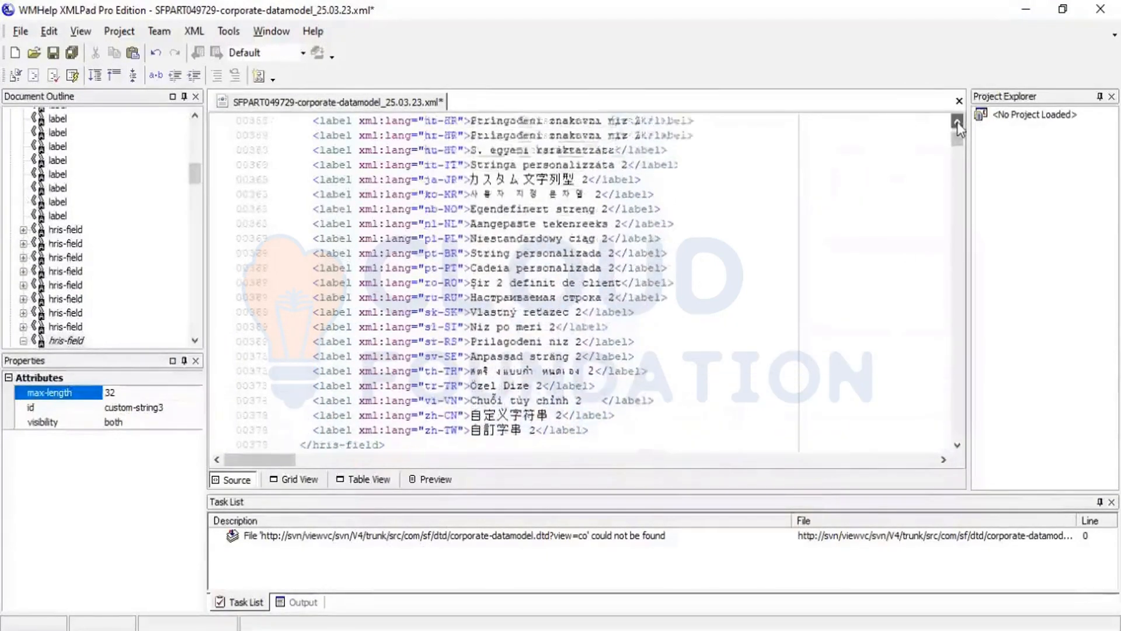
drag(957, 121, 957, 122)
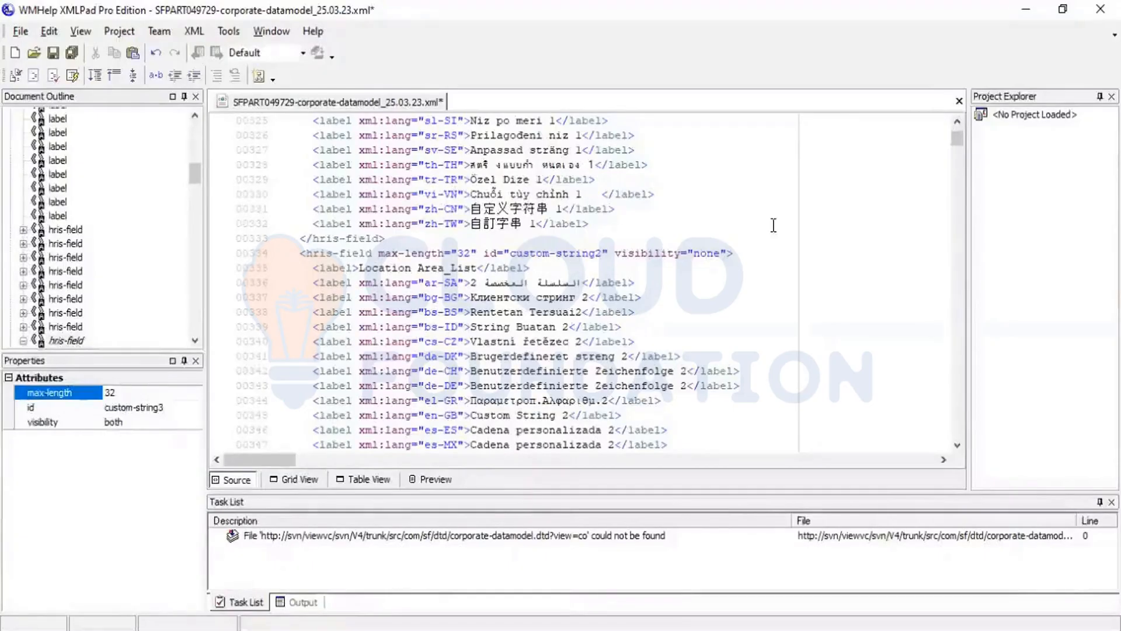
click(957, 124)
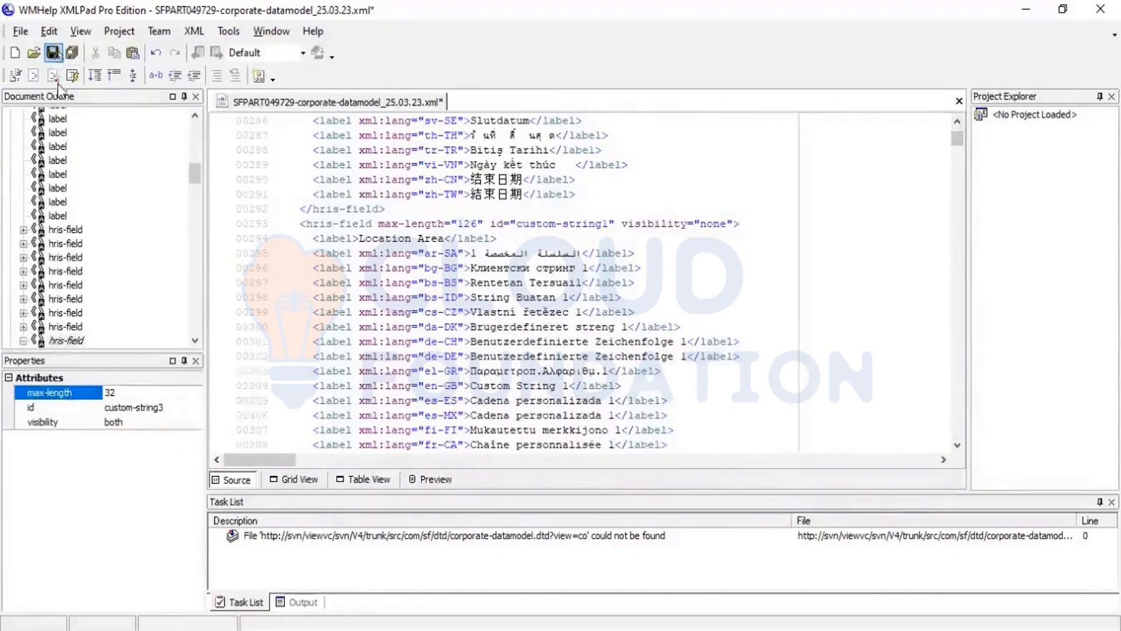
Step: Save the edited corporate data model file, return to the table view and close XMLPad
click(54, 58)
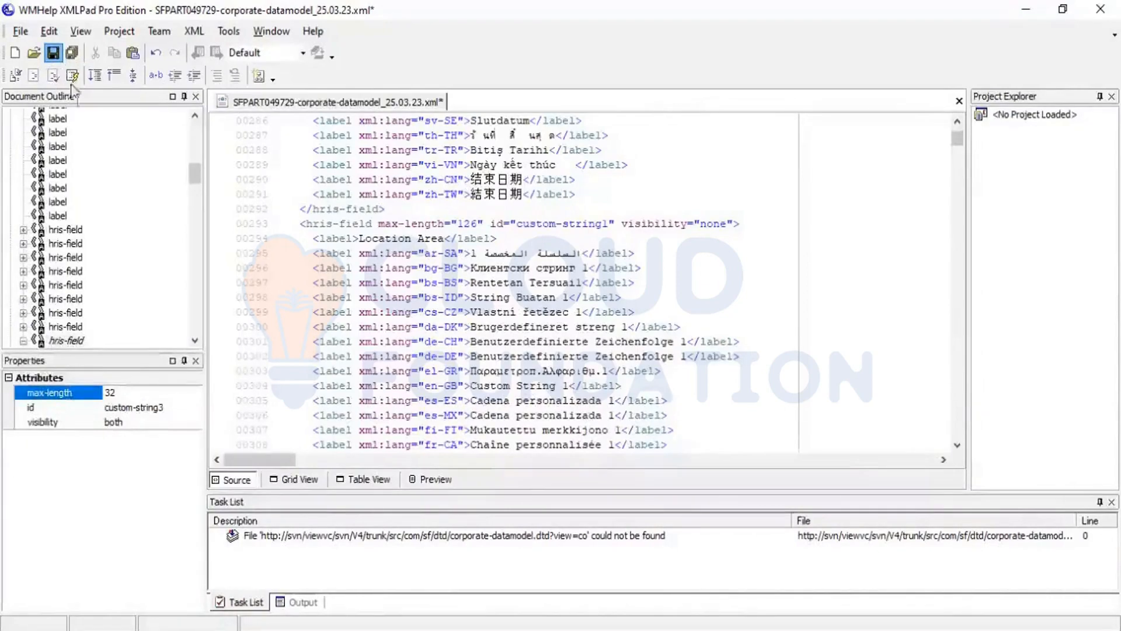
click(54, 52)
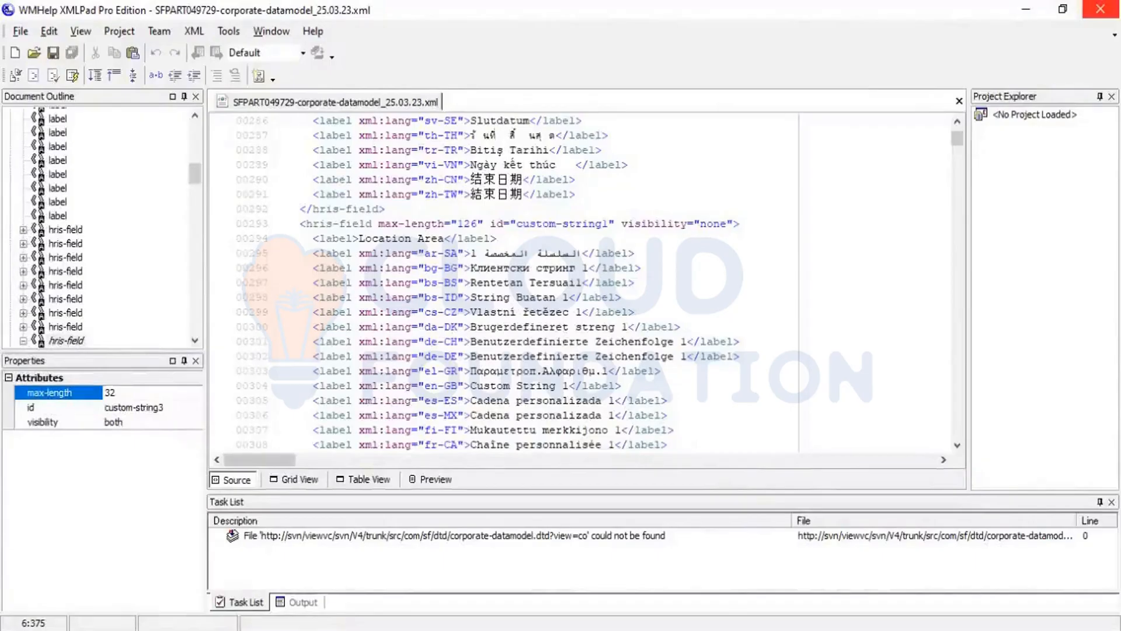
click(368, 480)
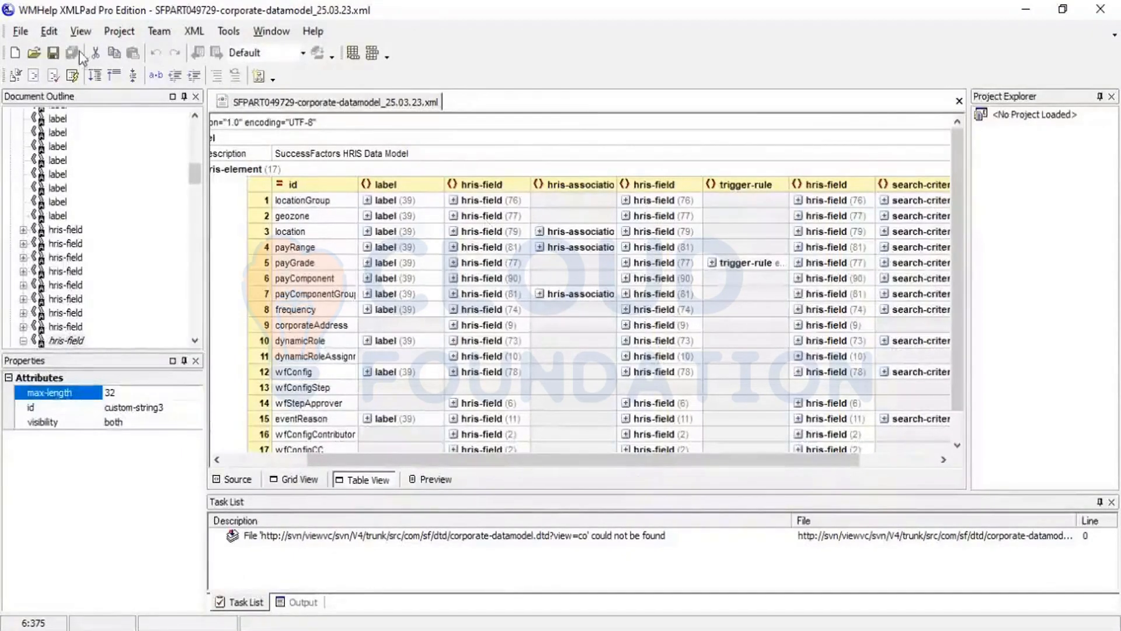
click(53, 57)
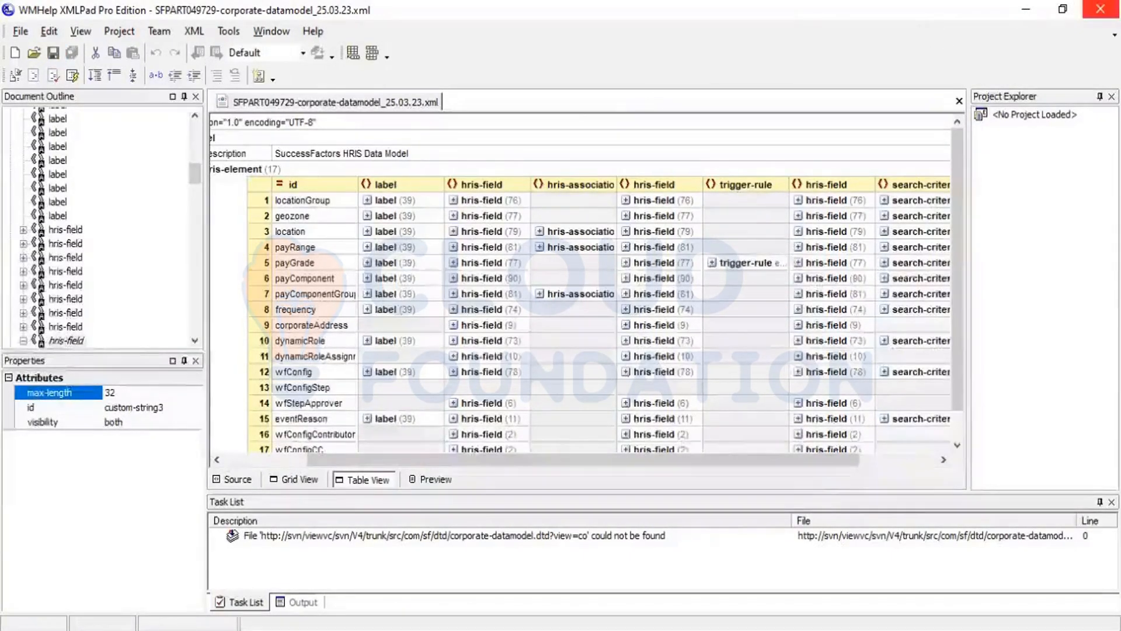
click(1101, 9)
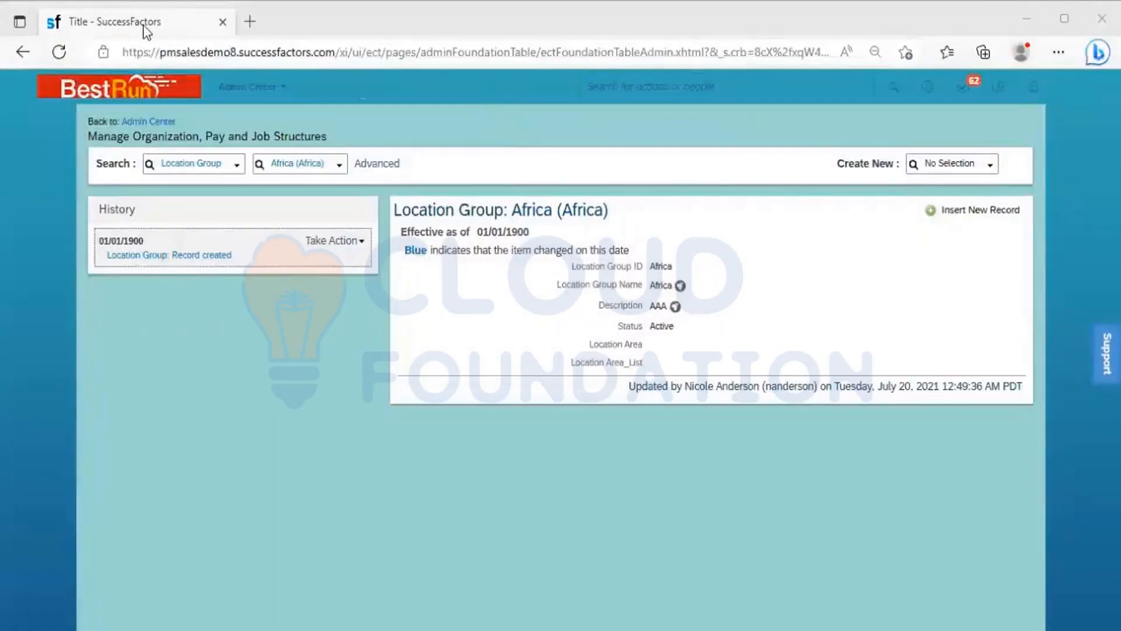
Step: In SuccessFactors, duplicate the browser tab, search for "foundation" and open Import/Export Corporate Data Model
right_click(143, 25)
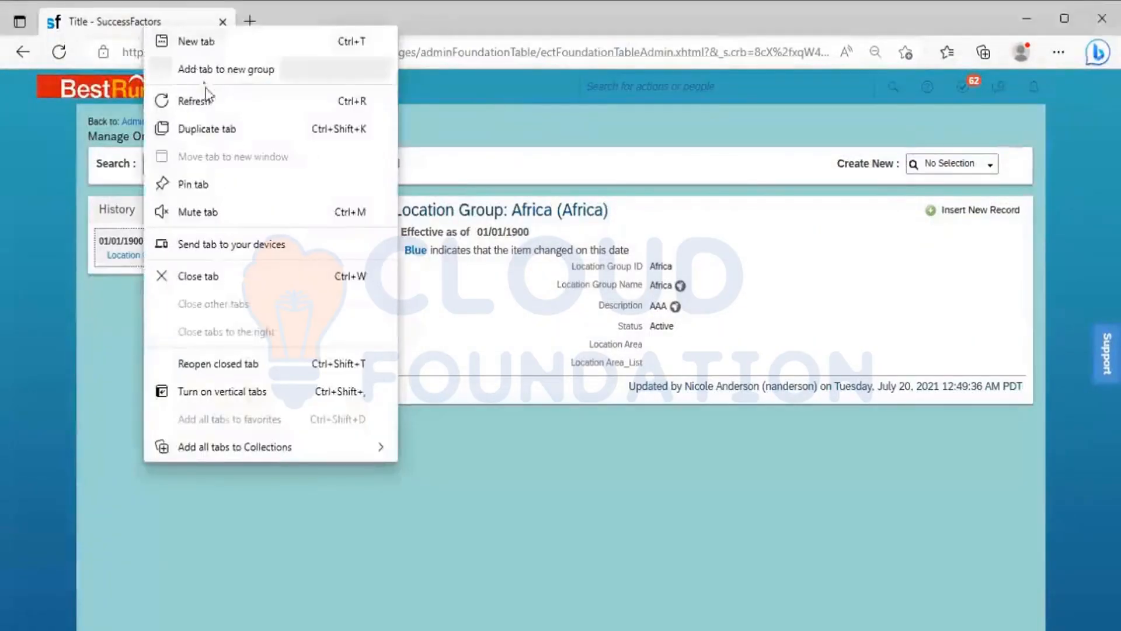
click(232, 134)
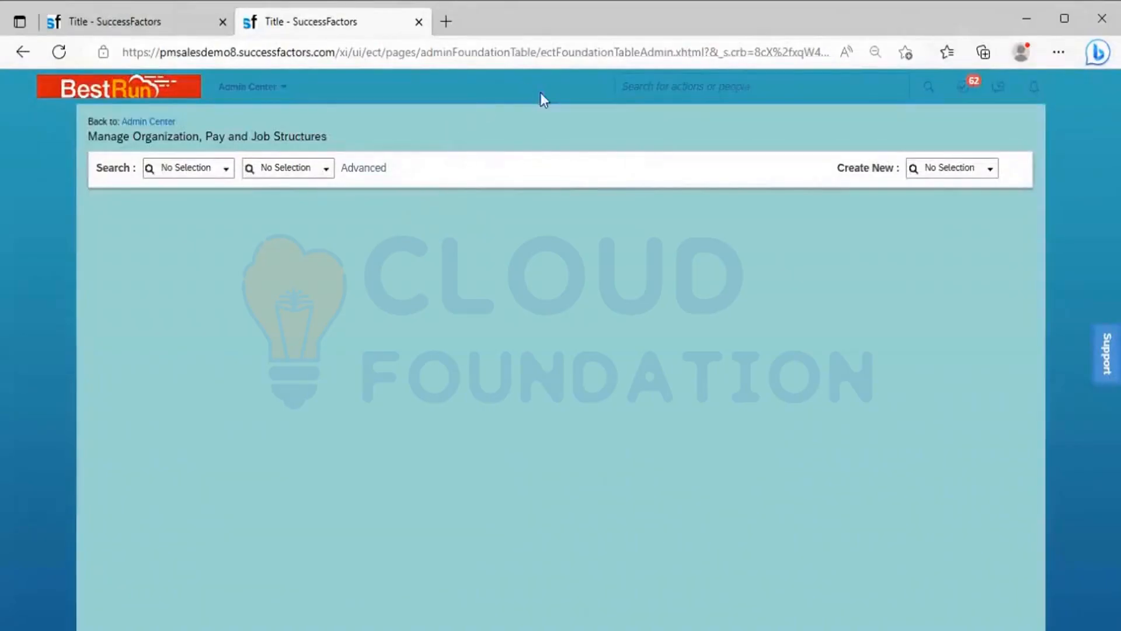
click(672, 91)
text(found)
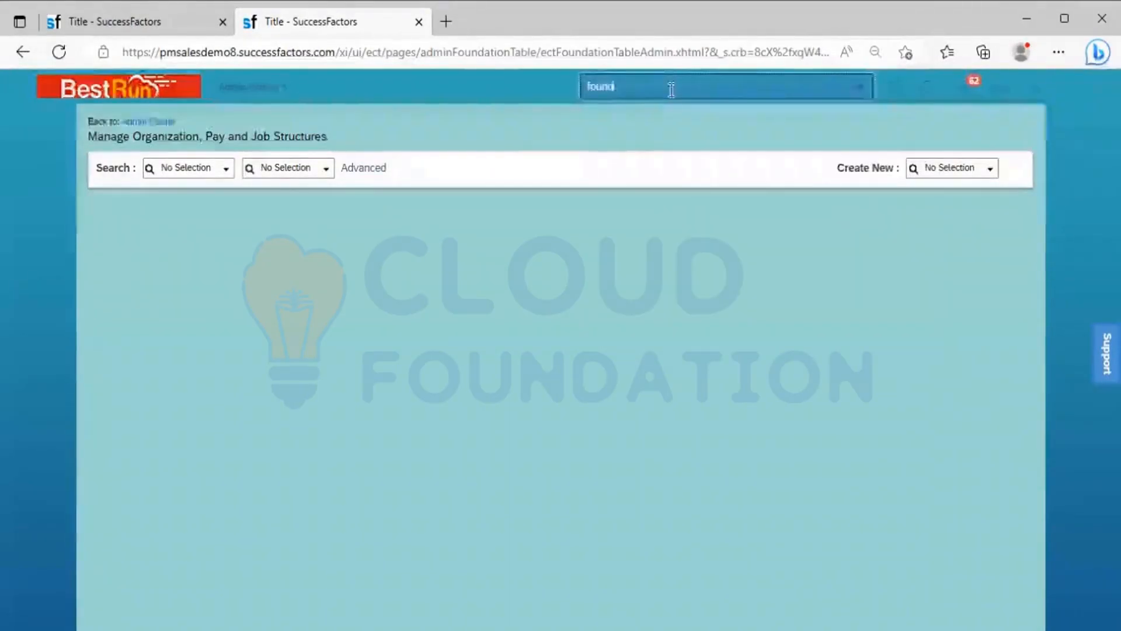
text(t)
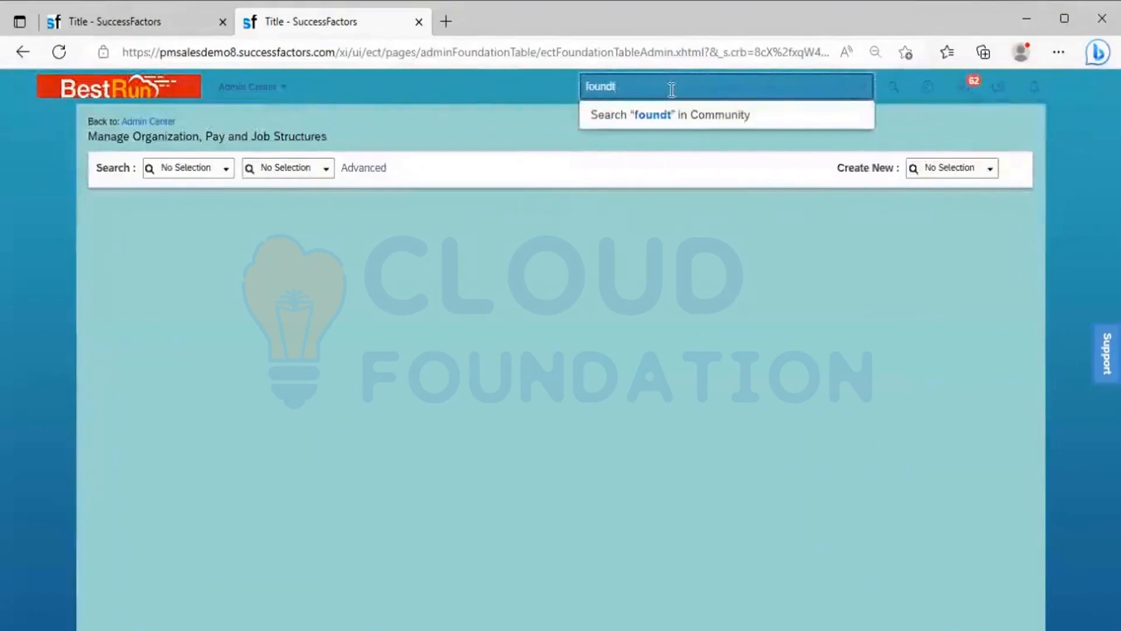
key(BackSpace)
text(at)
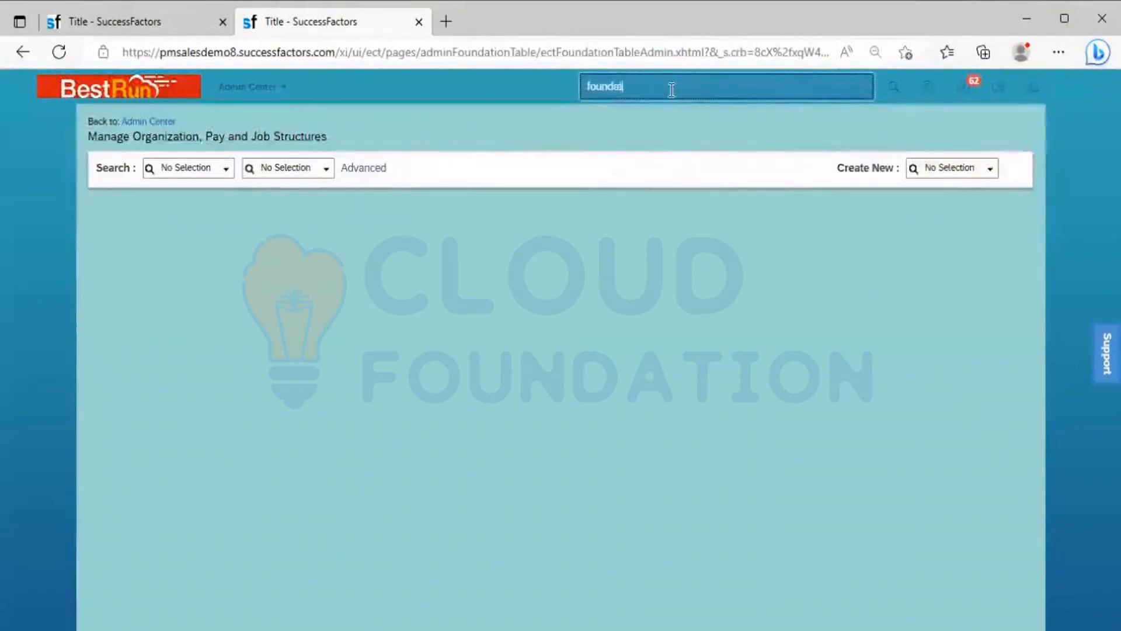
text(ion)
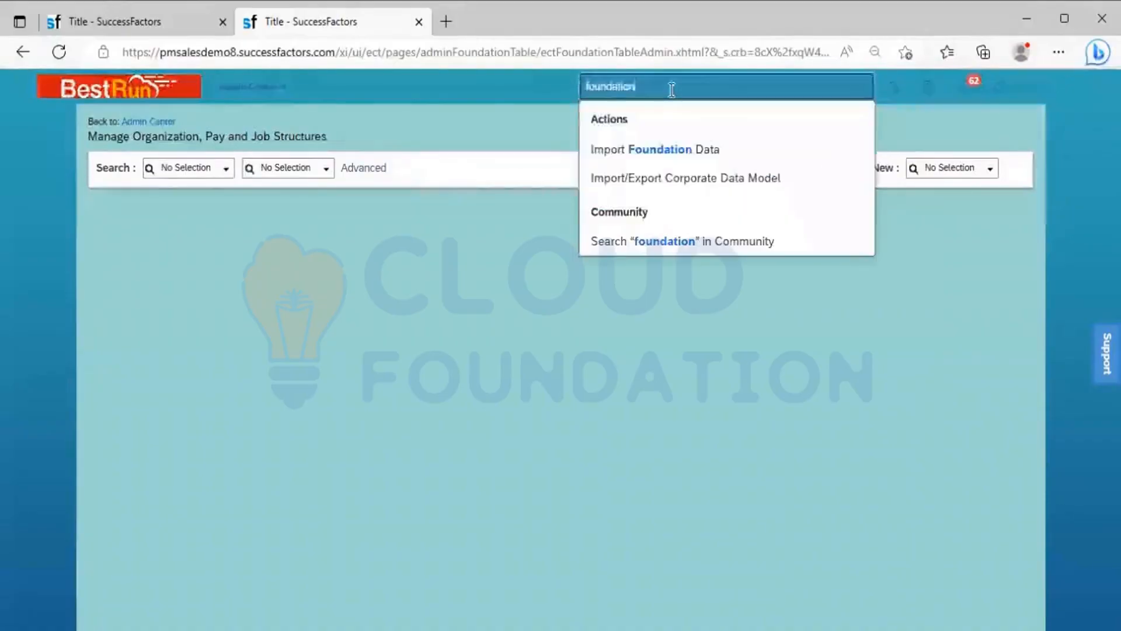
click(708, 185)
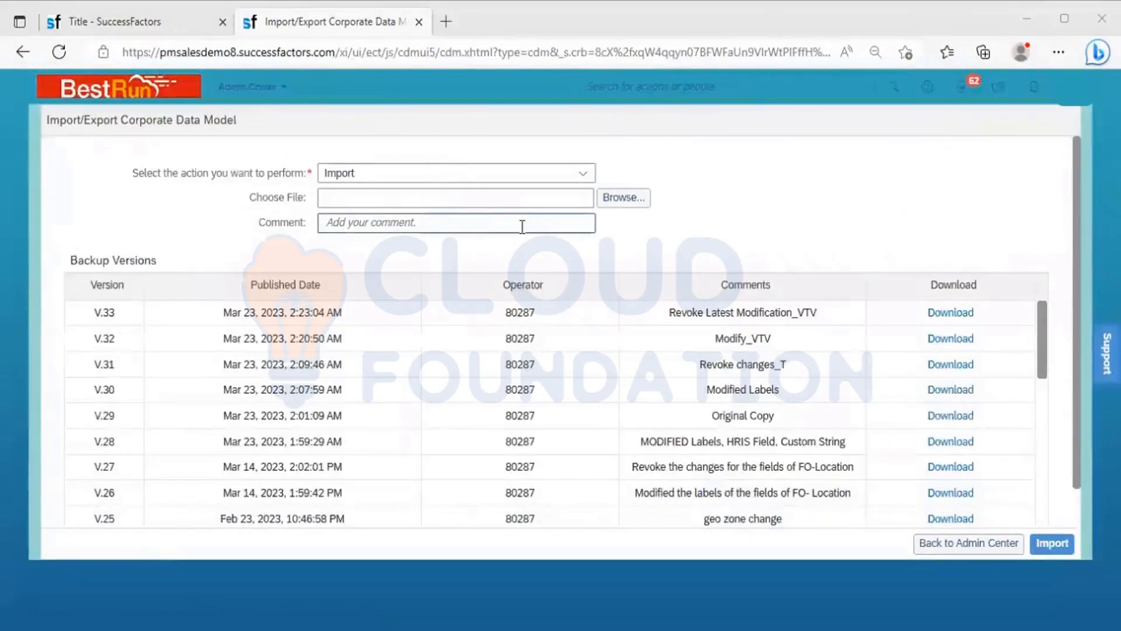
Step: Choose SFPART049729-corporate-datamodel_25.03.23 from the 25.03.23 folder inside Batch 7_Evening's Data Models folder as the import file
click(634, 199)
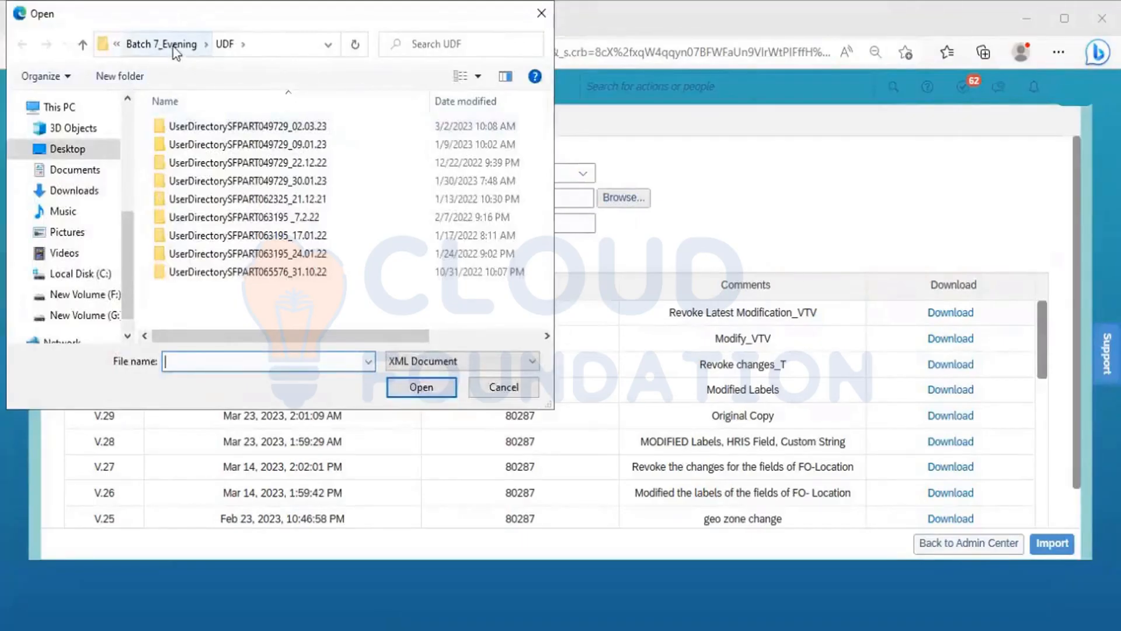
click(174, 50)
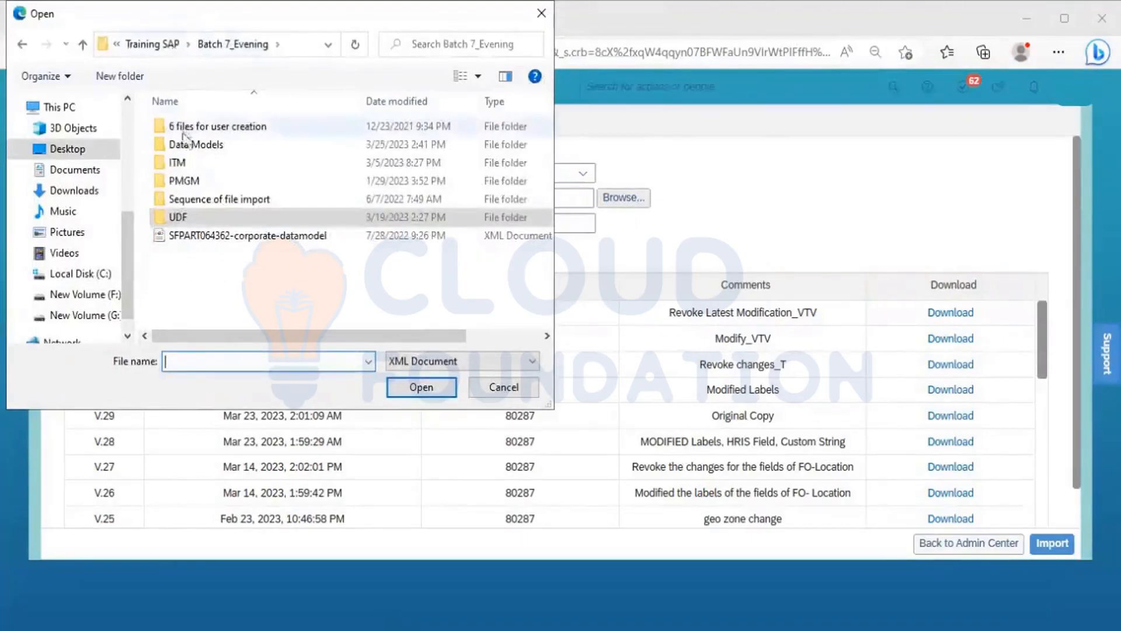
double_click(192, 146)
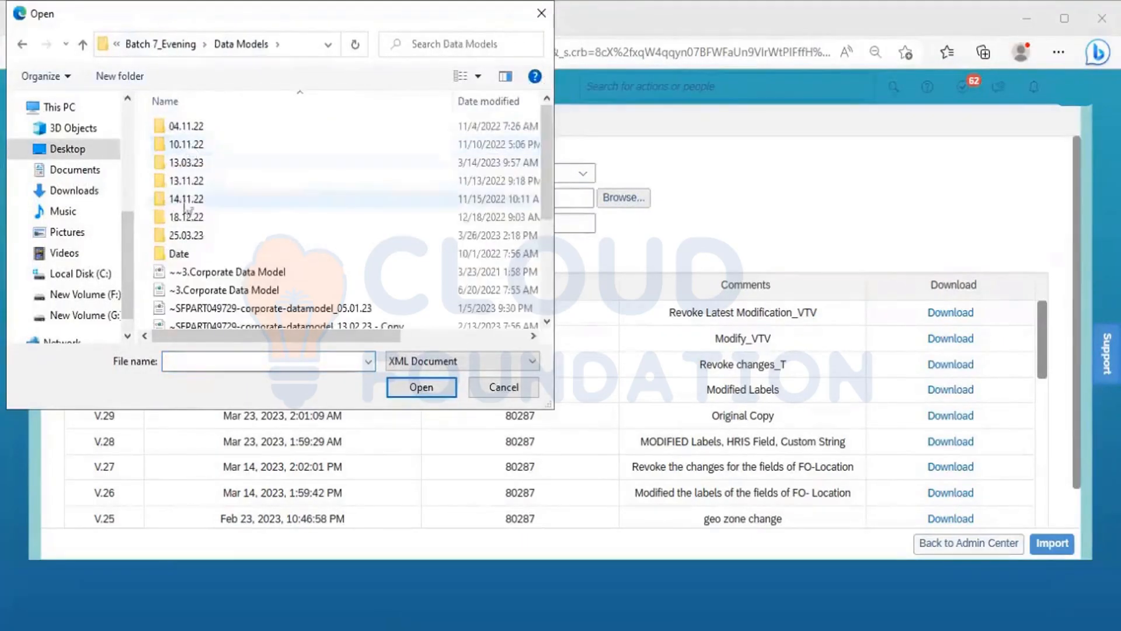
double_click(188, 237)
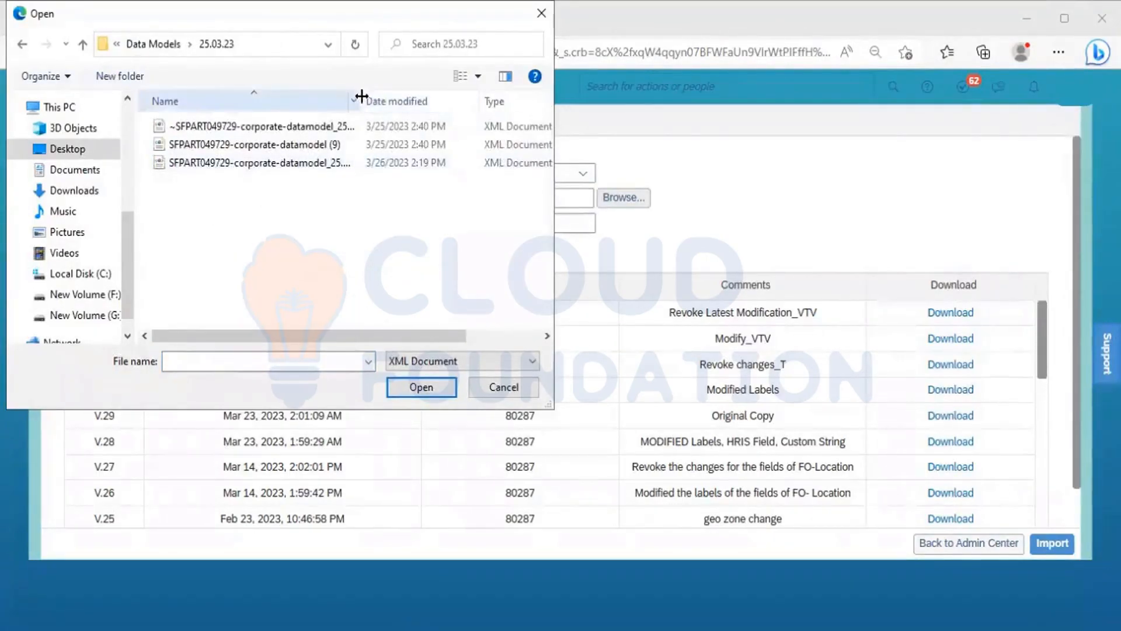
drag(361, 96, 458, 165)
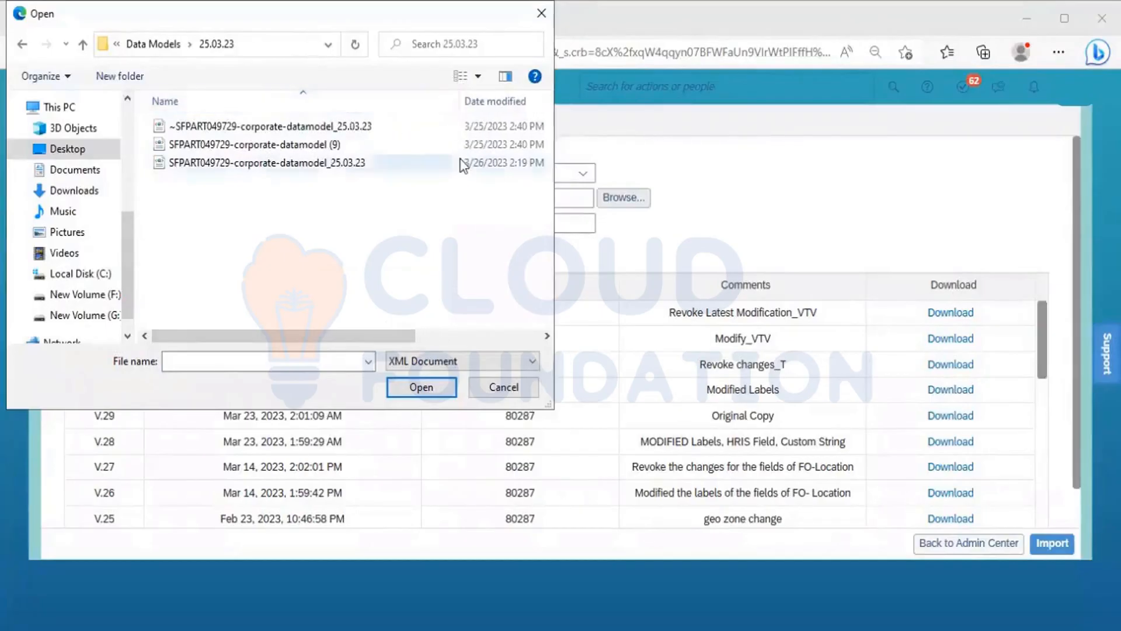
click(305, 167)
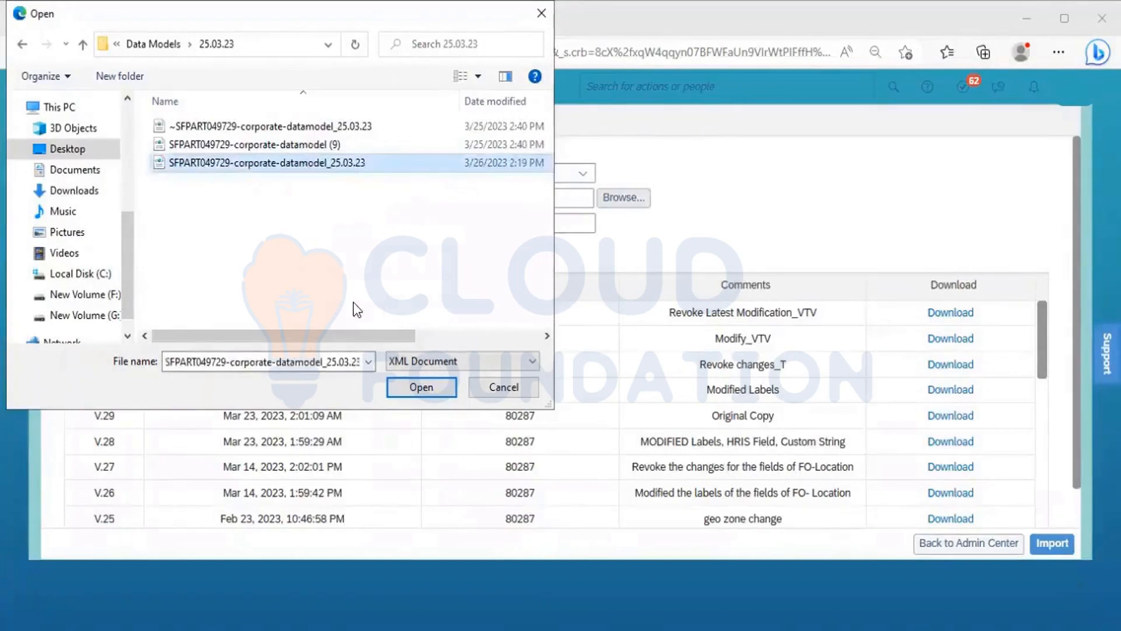
click(416, 389)
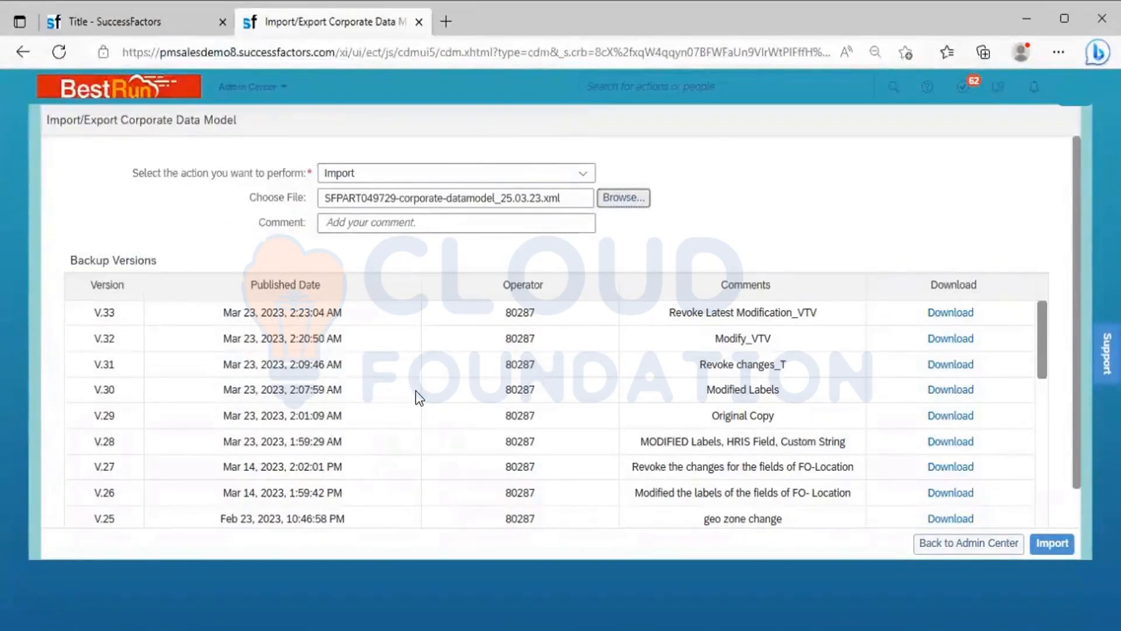
Step: Enter the comment "Changes made in the FO - Location Group and fields" and import the corporate data model file
click(385, 221)
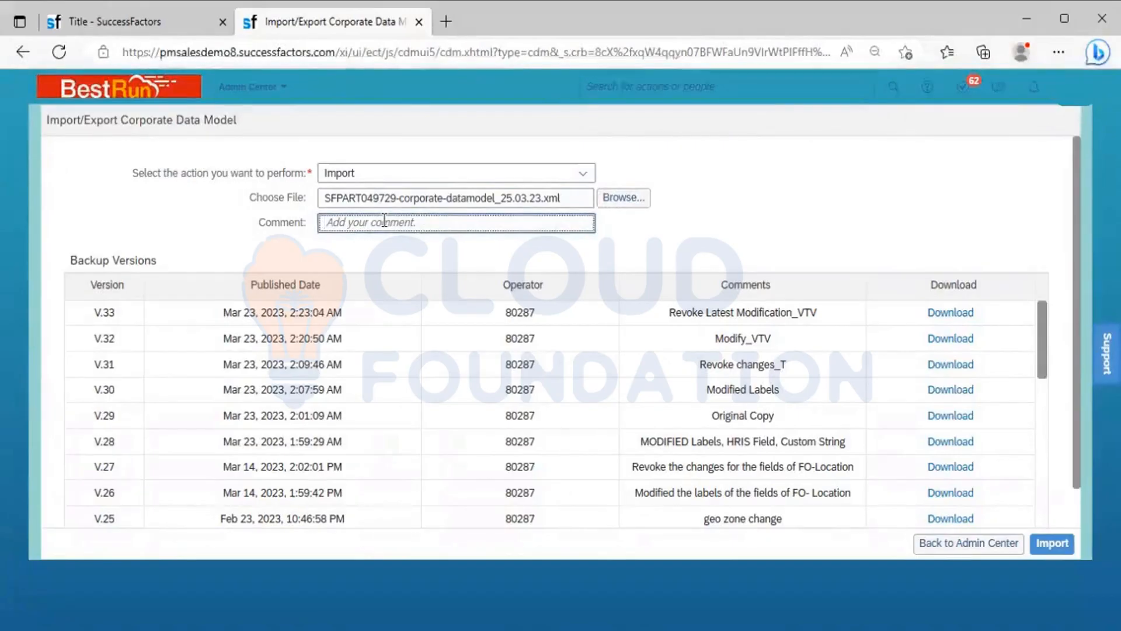
text(Changes made made)
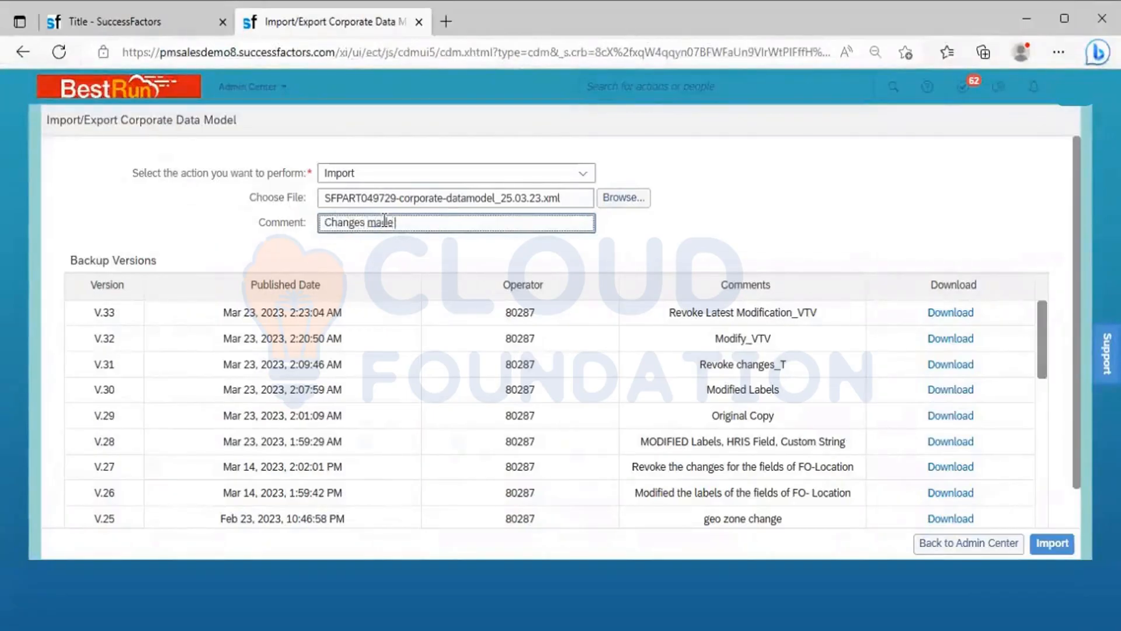
text( in the D)
key(BackSpace)
text(FO)
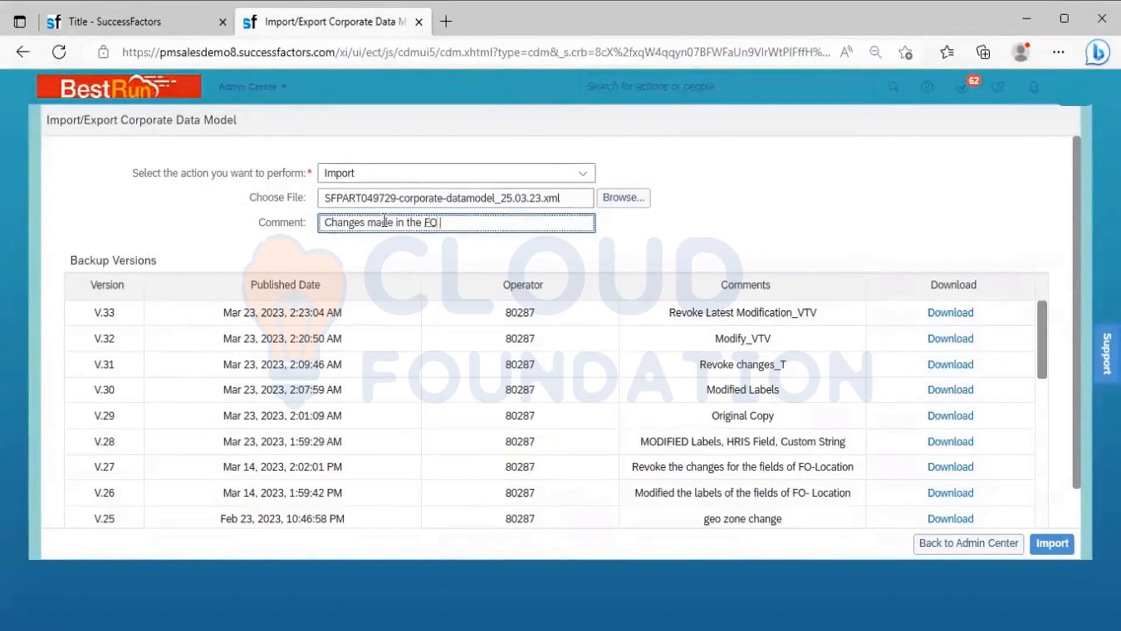
text( - Location Gro)
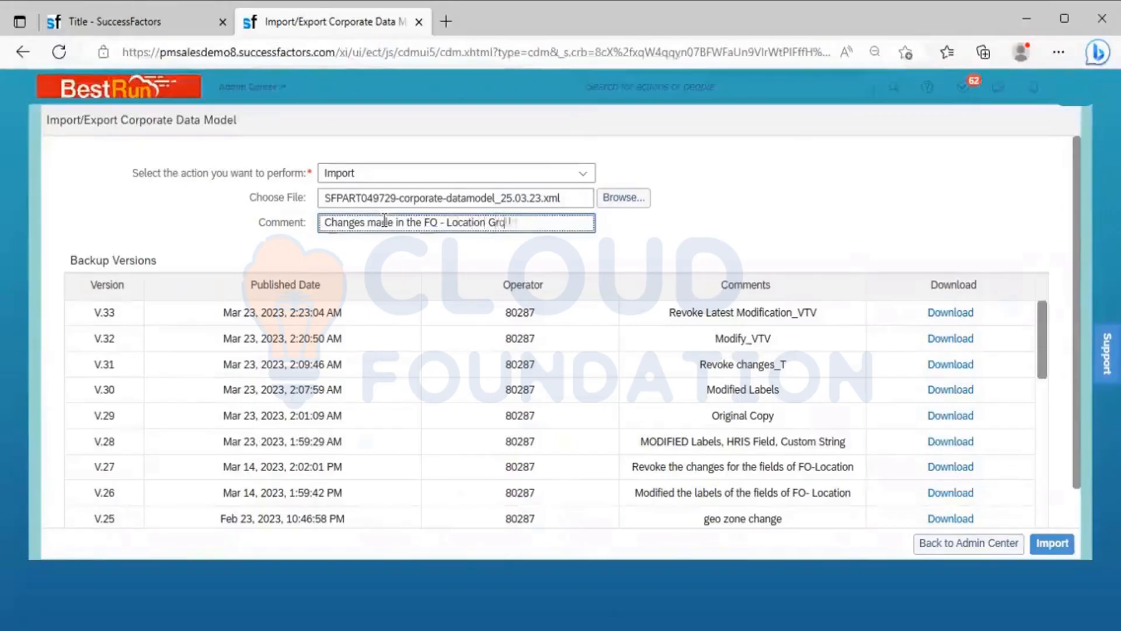
text(up and f)
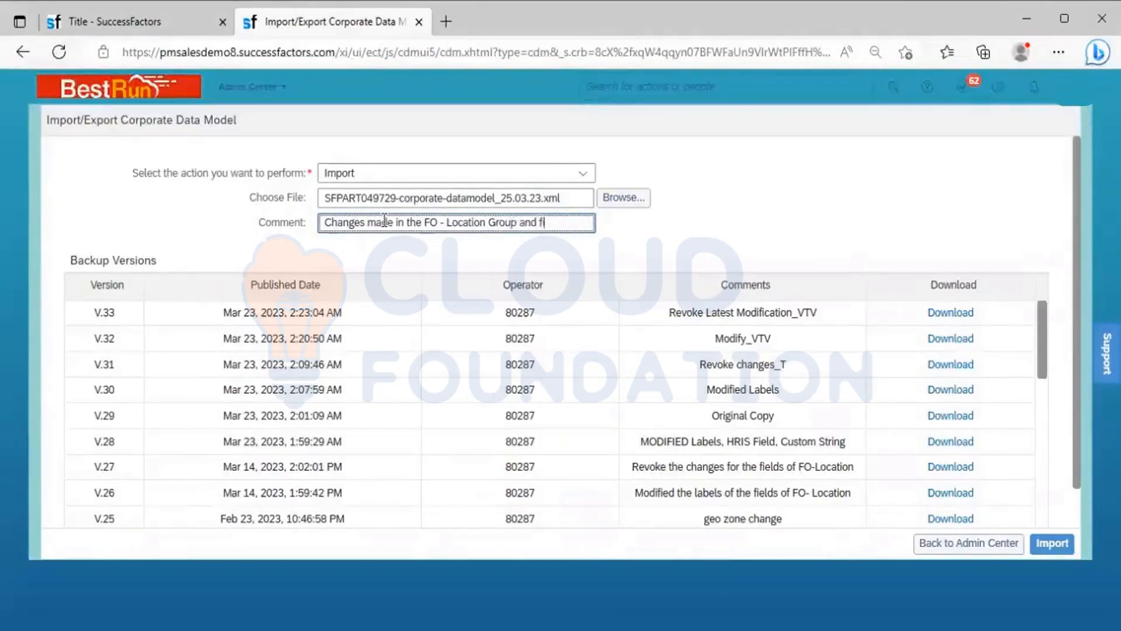
text(ields)
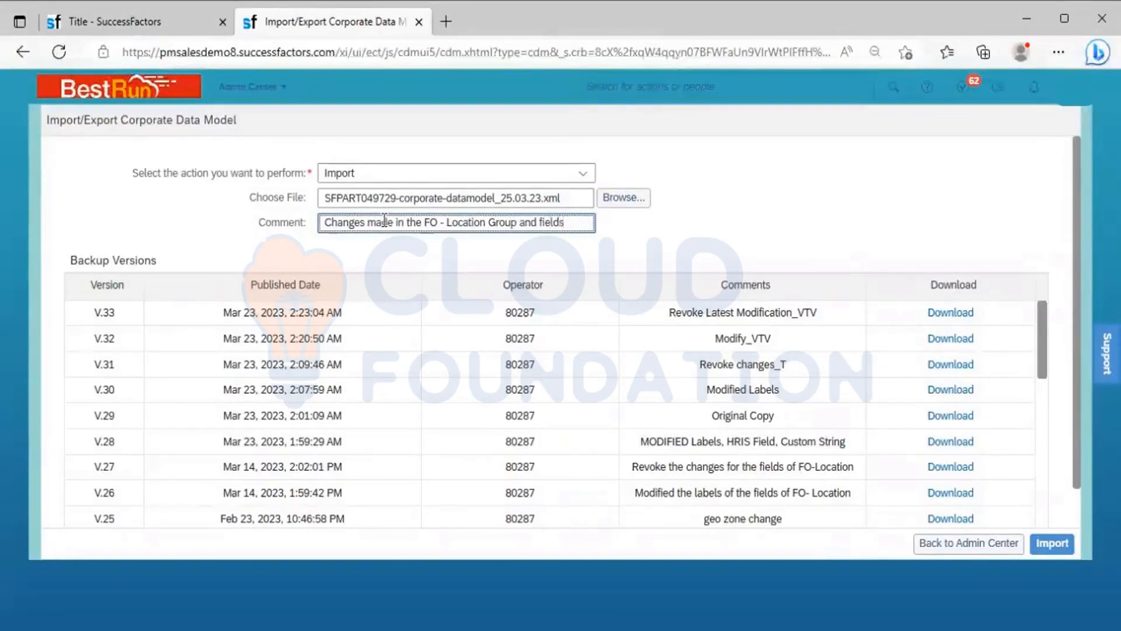
click(763, 241)
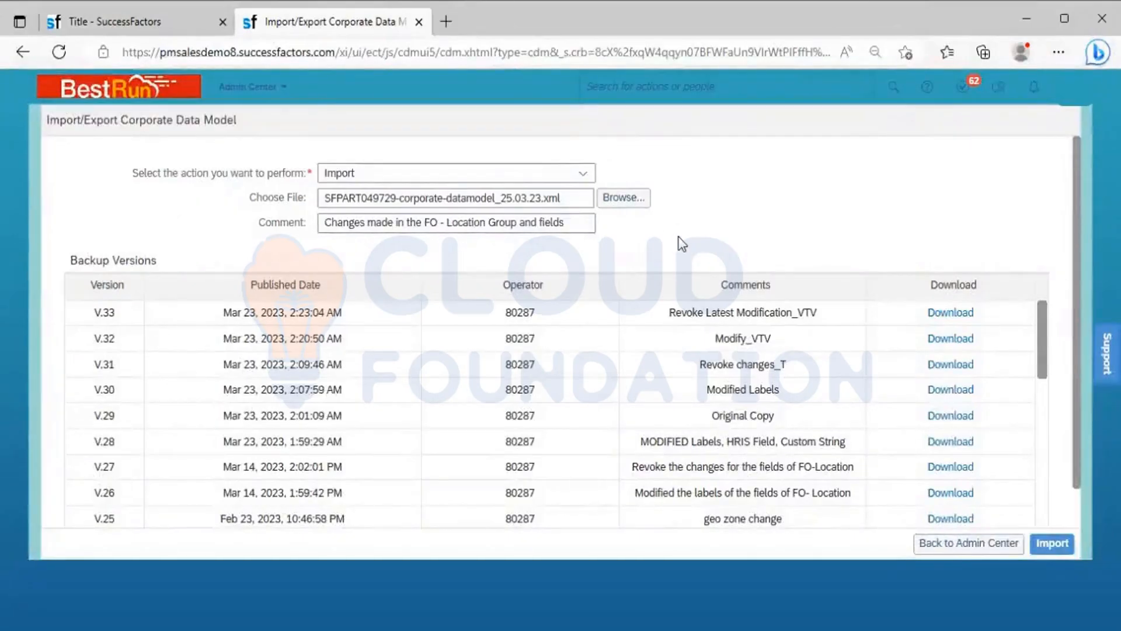
click(1042, 545)
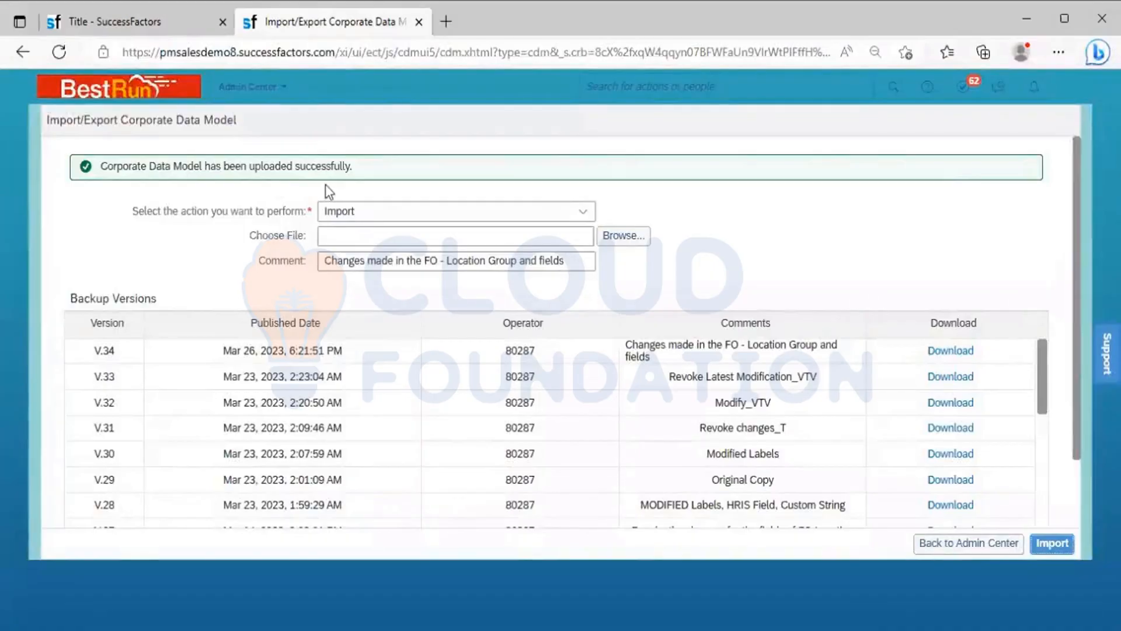
Step: In the other SuccessFactors browser tab, search for "Manage org" and open Manage Organization, Pay and Job Structures
click(152, 17)
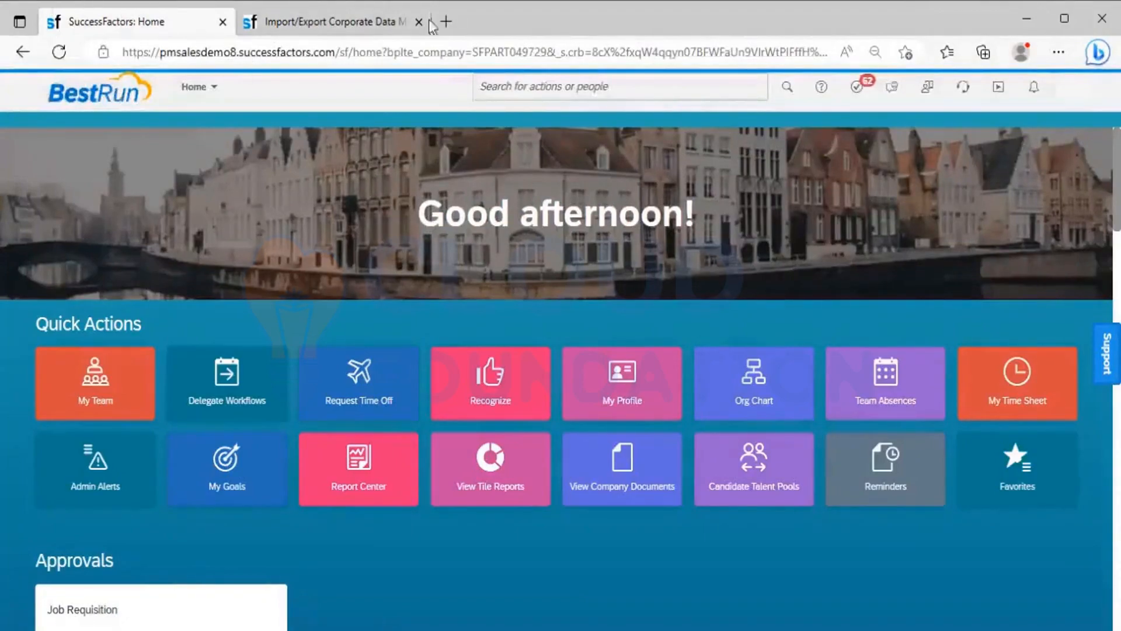
click(576, 80)
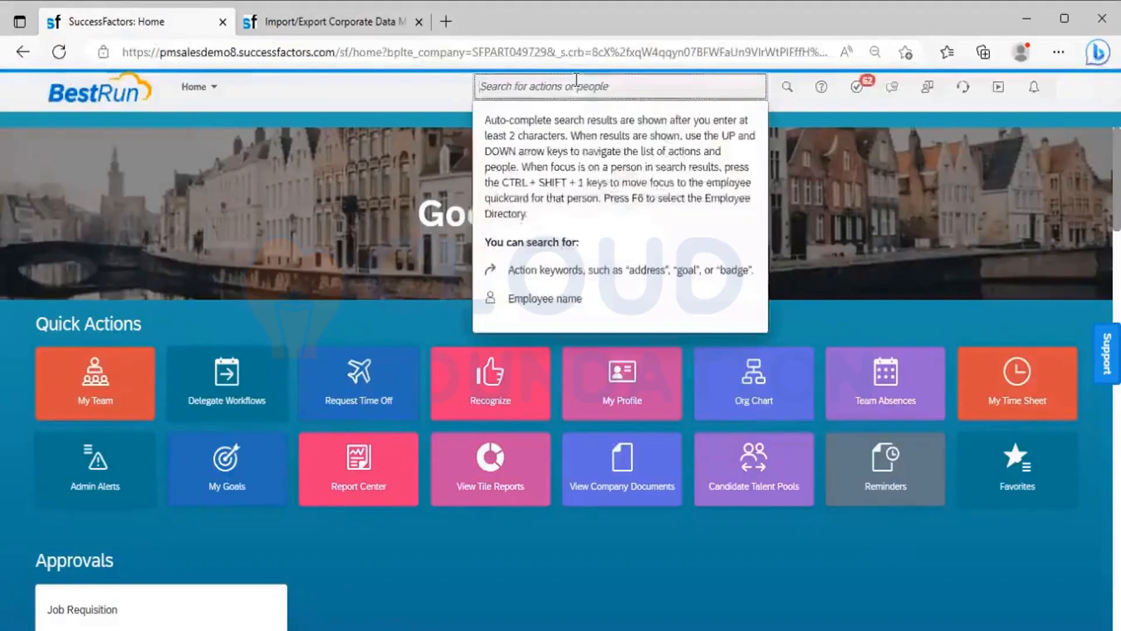
text(Manage org)
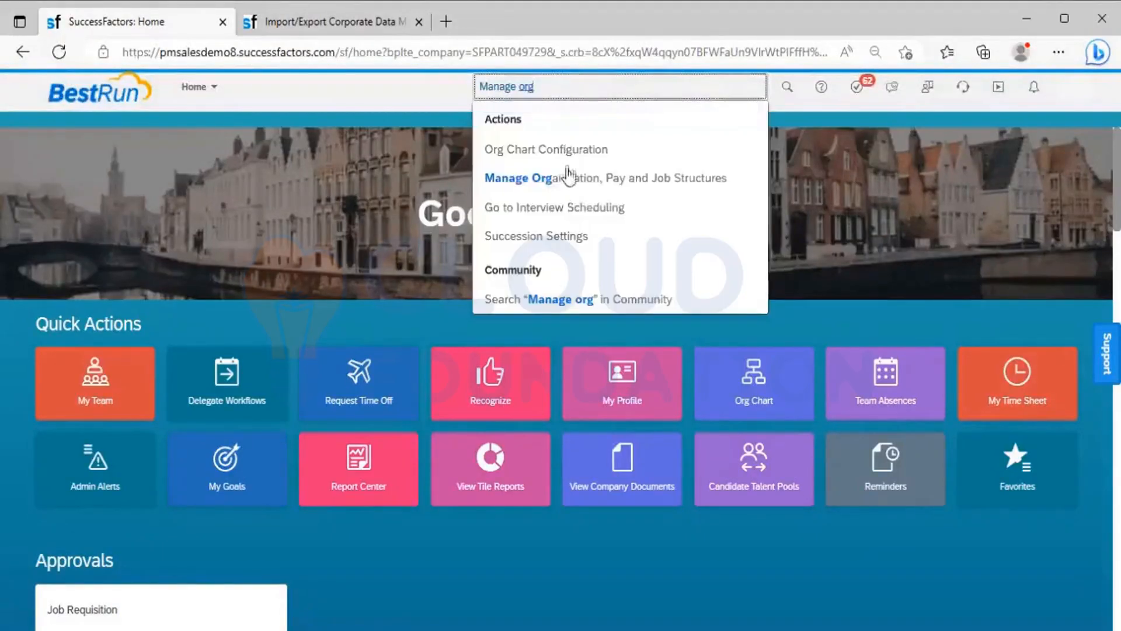
click(566, 175)
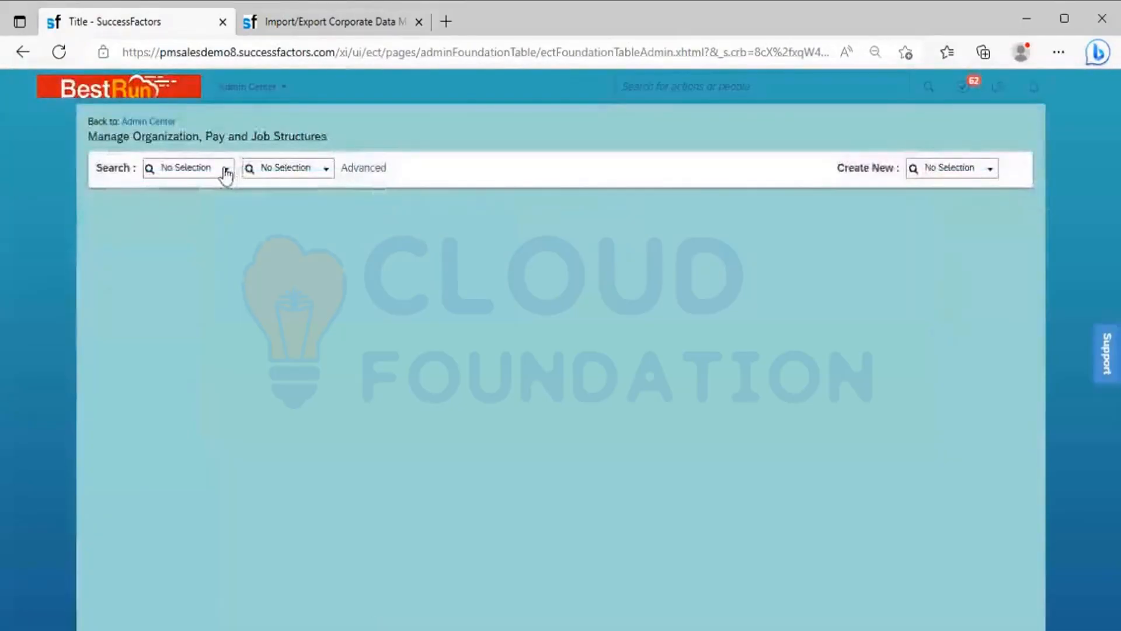
Step: Look up the Africa record of Location Group_LG and examine its field labels, including Location Subgroup
click(225, 171)
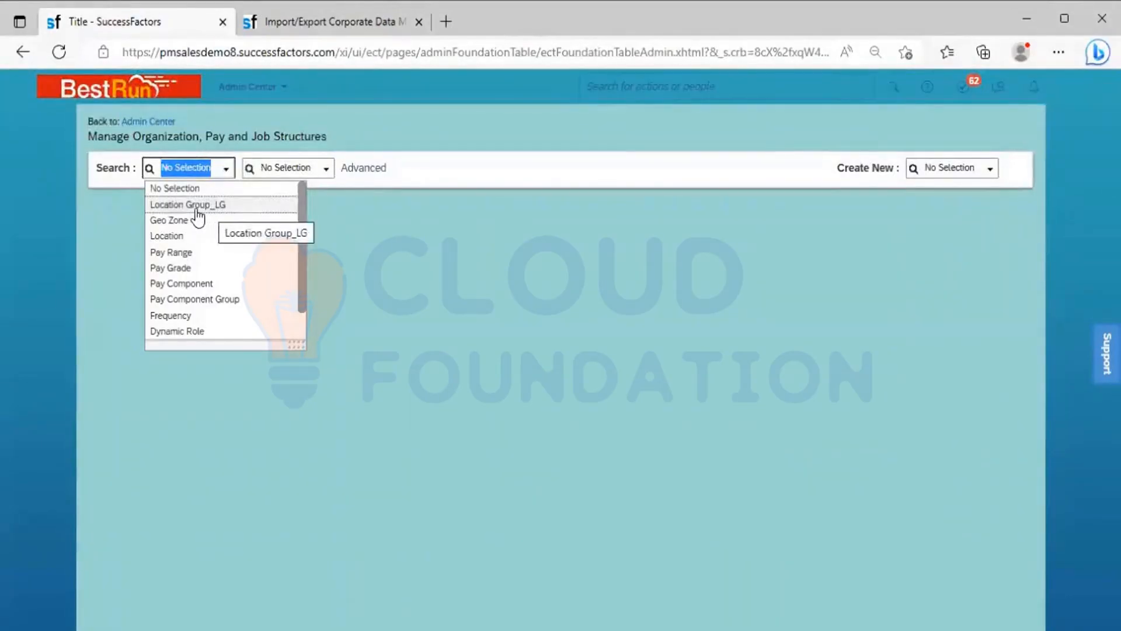
click(212, 206)
click(352, 171)
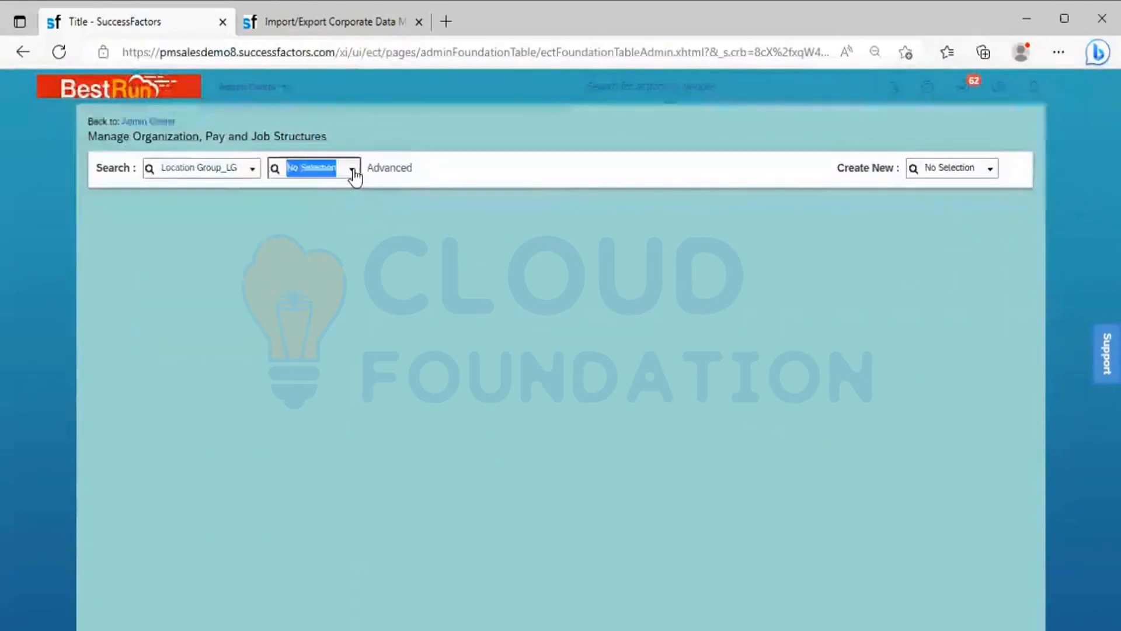
click(341, 189)
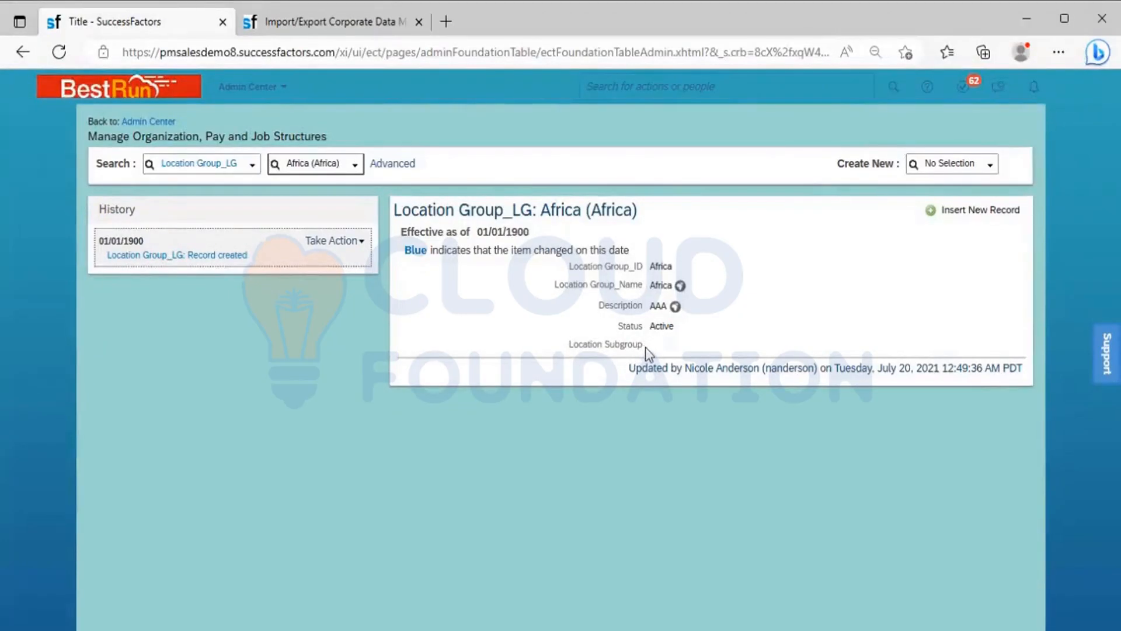
drag(644, 348, 569, 348)
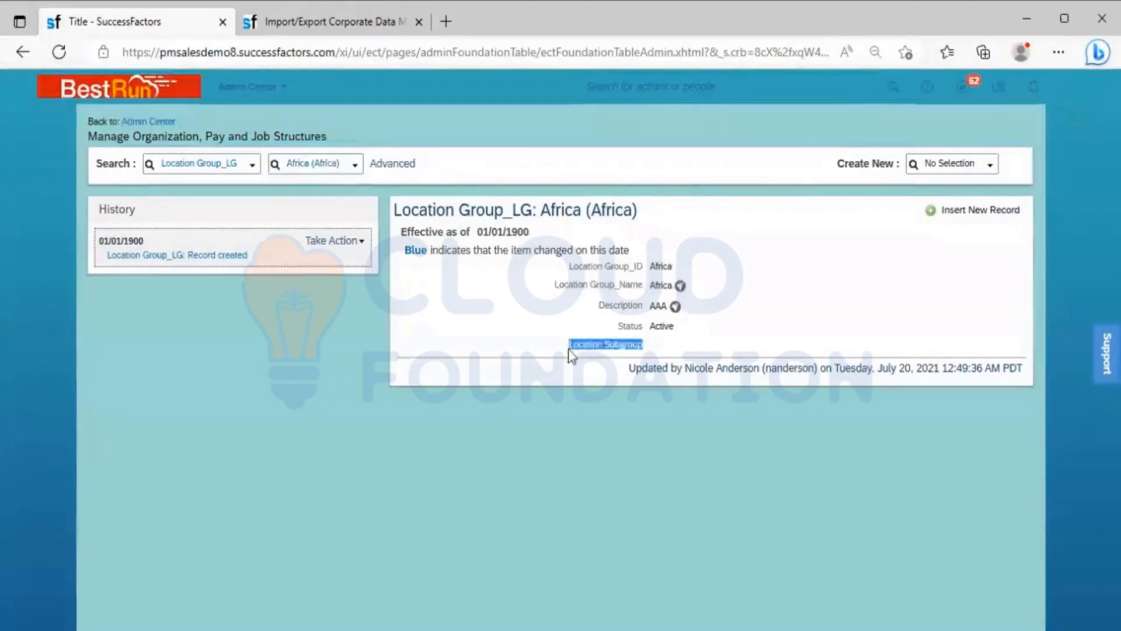
click(657, 350)
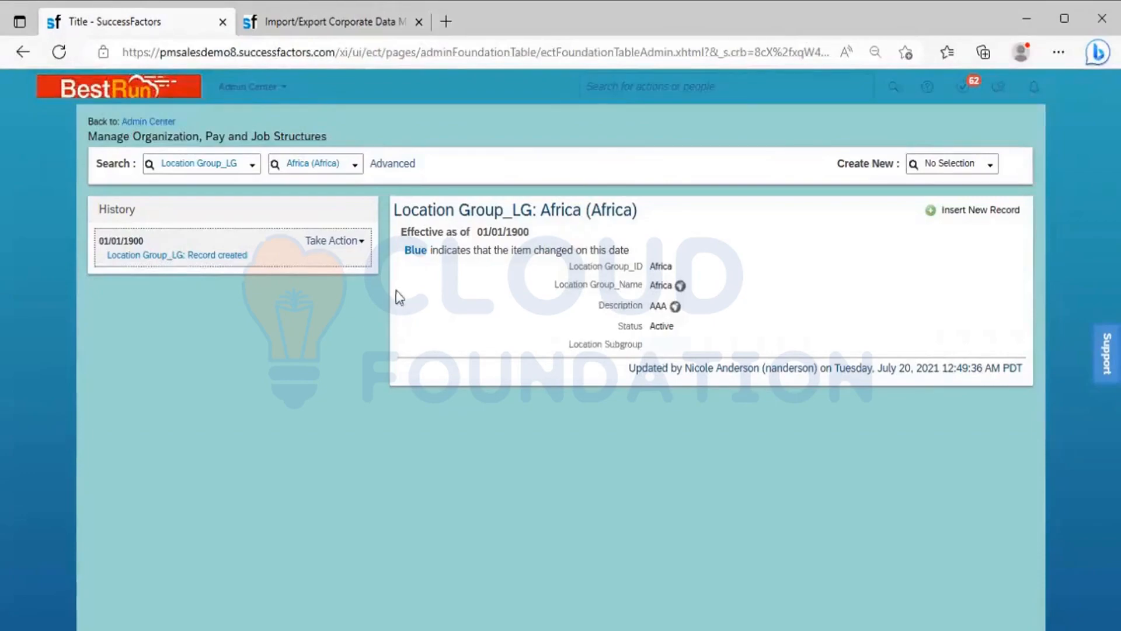
Step: Open the Africa location group's 01/01/1900 record for editing to check its editable fields
click(361, 242)
click(357, 264)
click(361, 243)
click(365, 258)
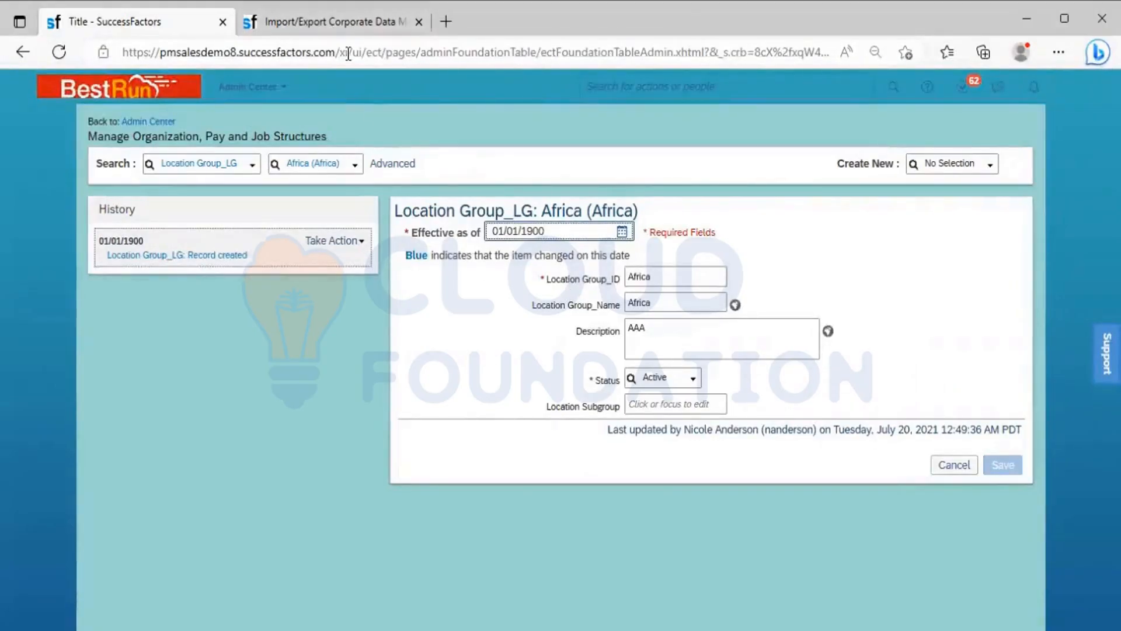
Step: Return to the Import/Export Corporate Data Model browser tab and choose SFPART049729-corporate-datamodel (9).xml as the import file
click(330, 26)
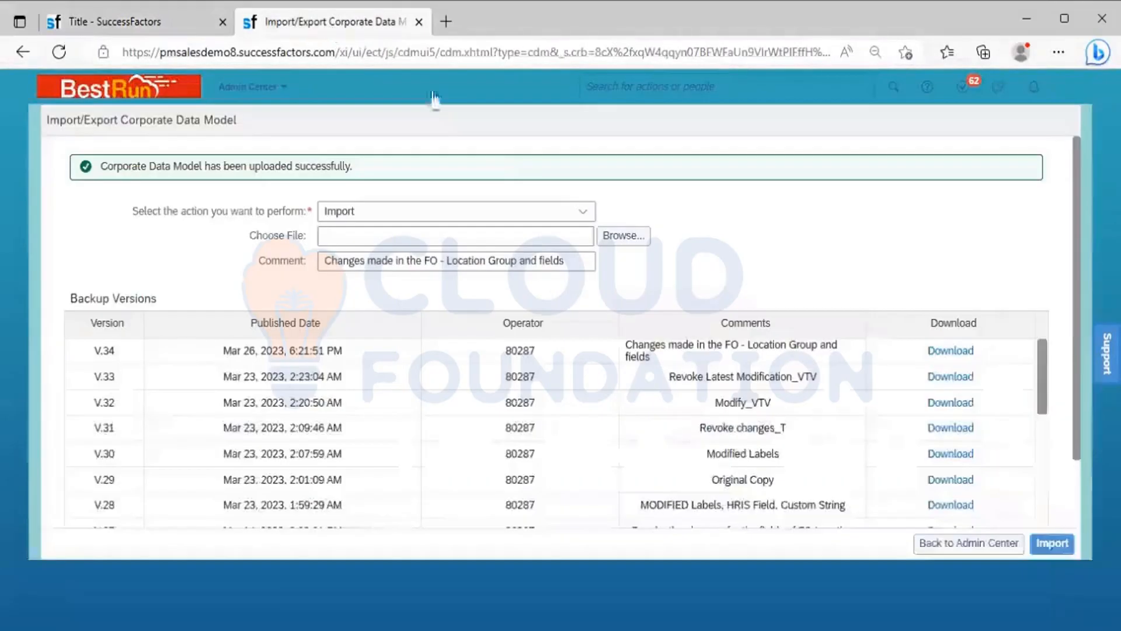
click(629, 236)
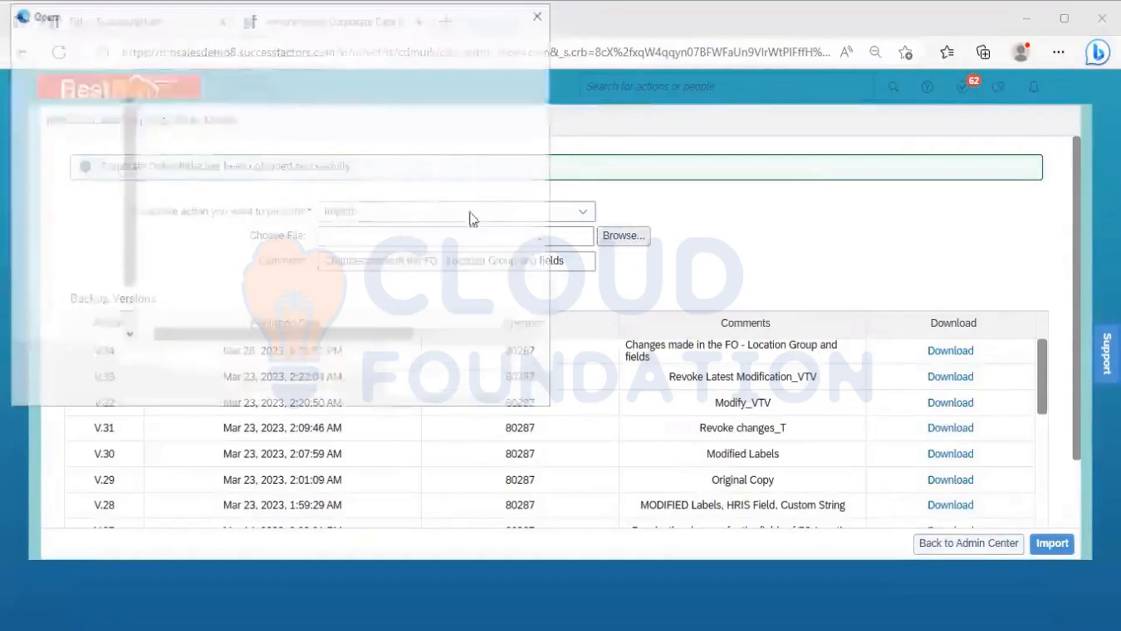
click(291, 151)
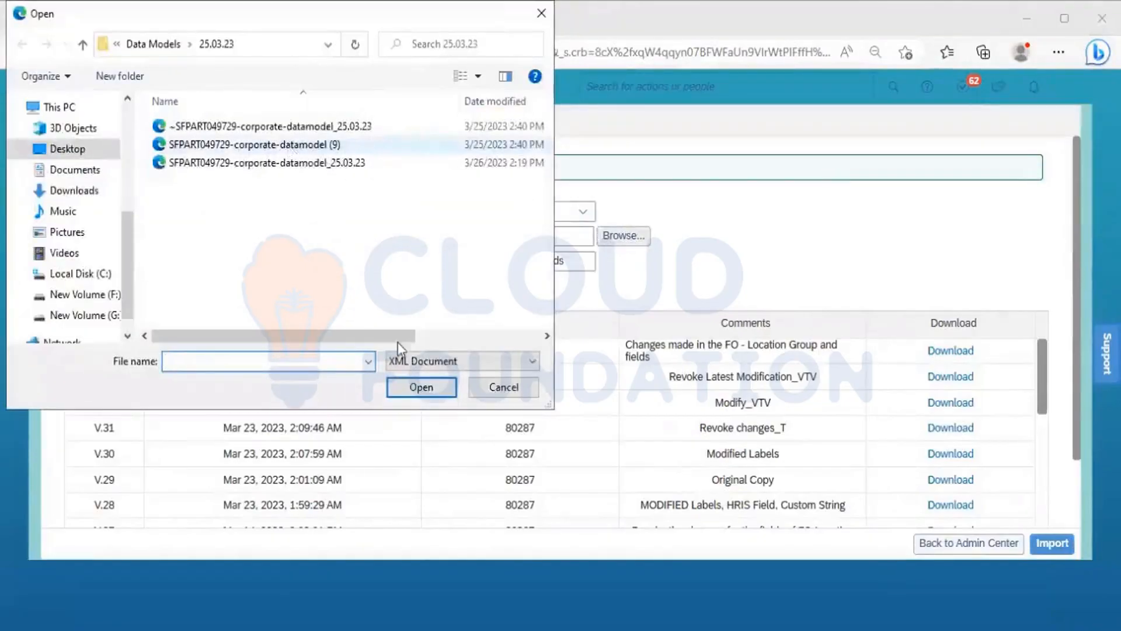
click(421, 387)
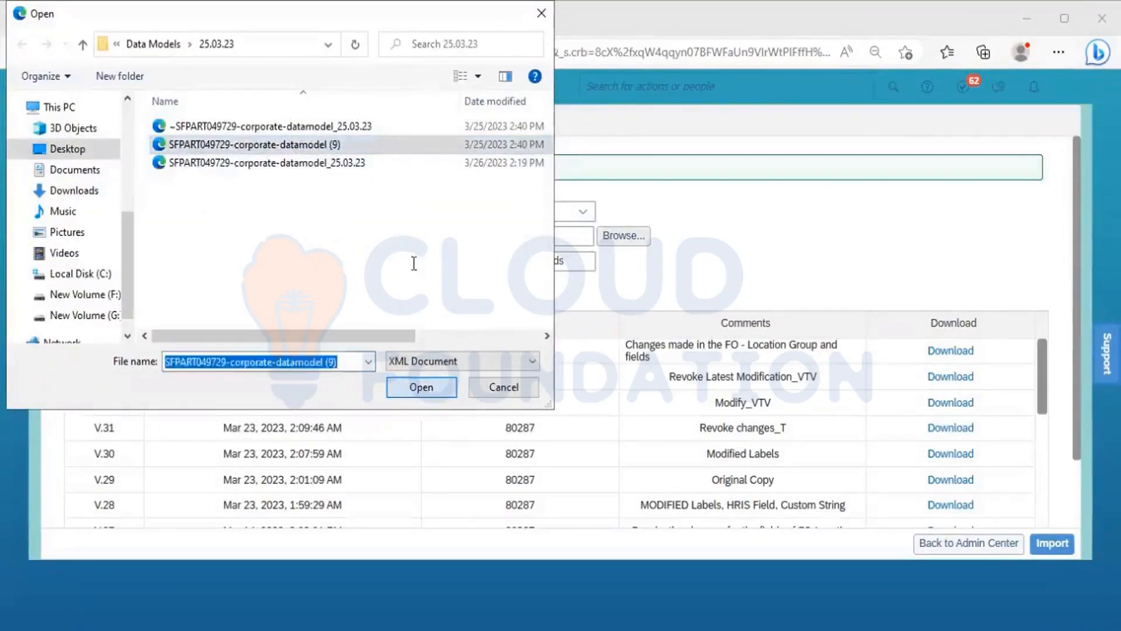
Step: Replace the import comment with "Revoke changes for FO- Location Group" and import the selected corporate data model file
click(491, 267)
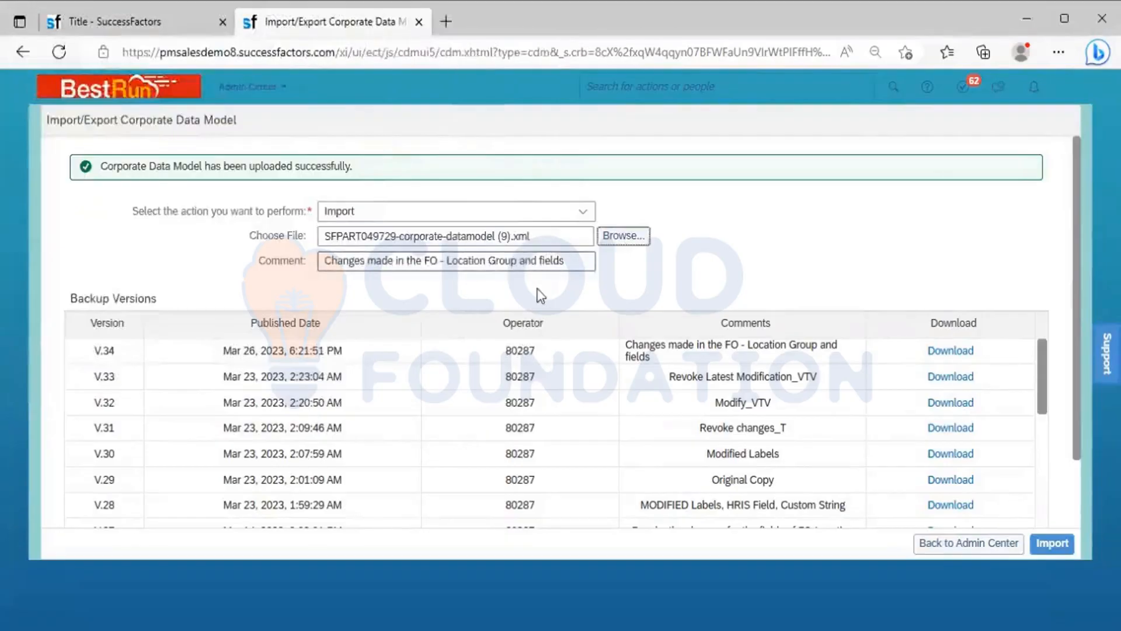
key(ctrl+a)
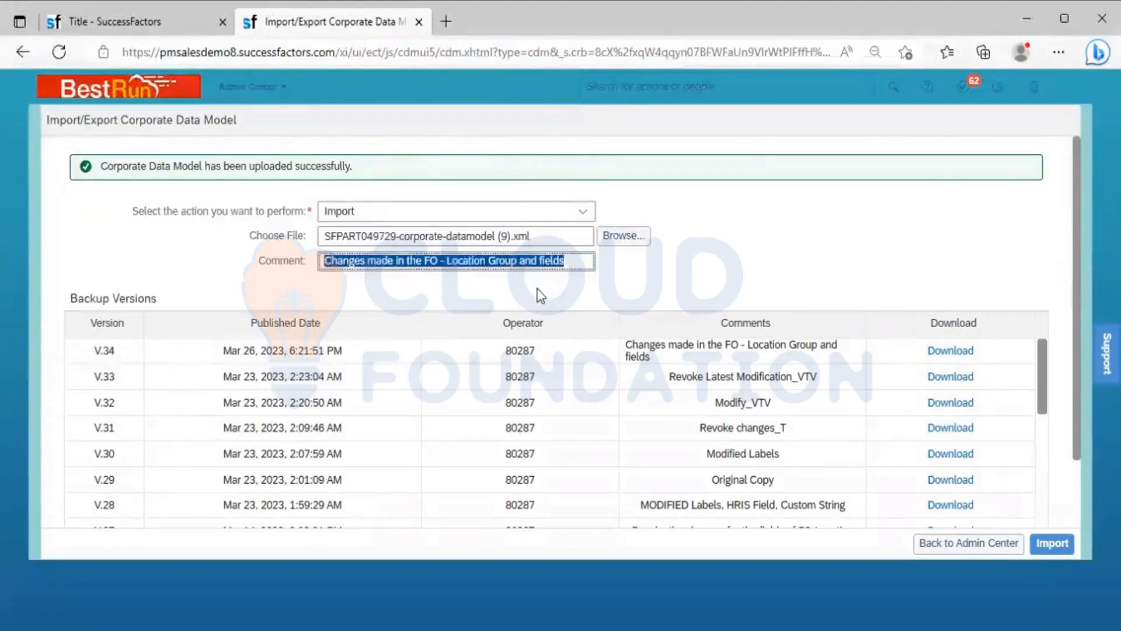
text(Revo)
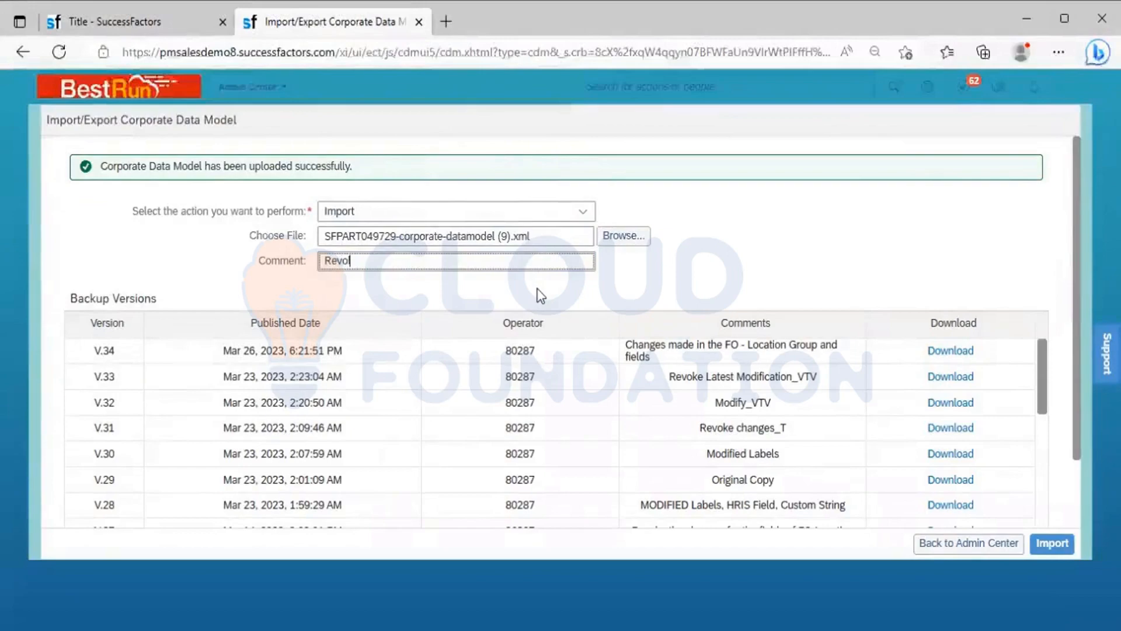
text(ke chan)
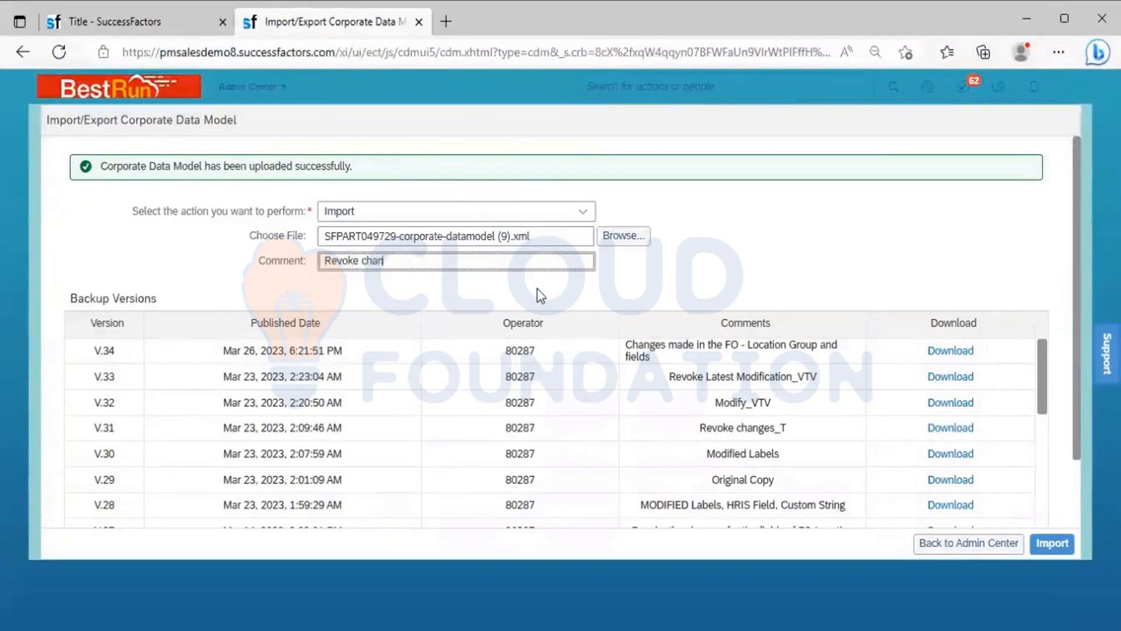
text(ges for FO- Loca)
text(t)
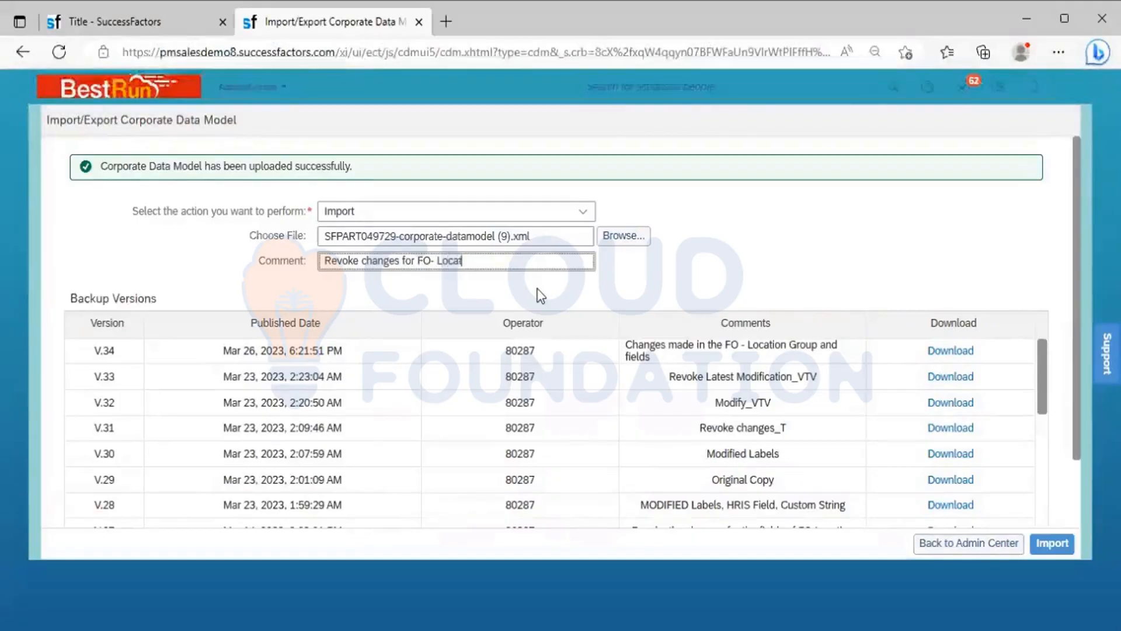
text(ion Grou)
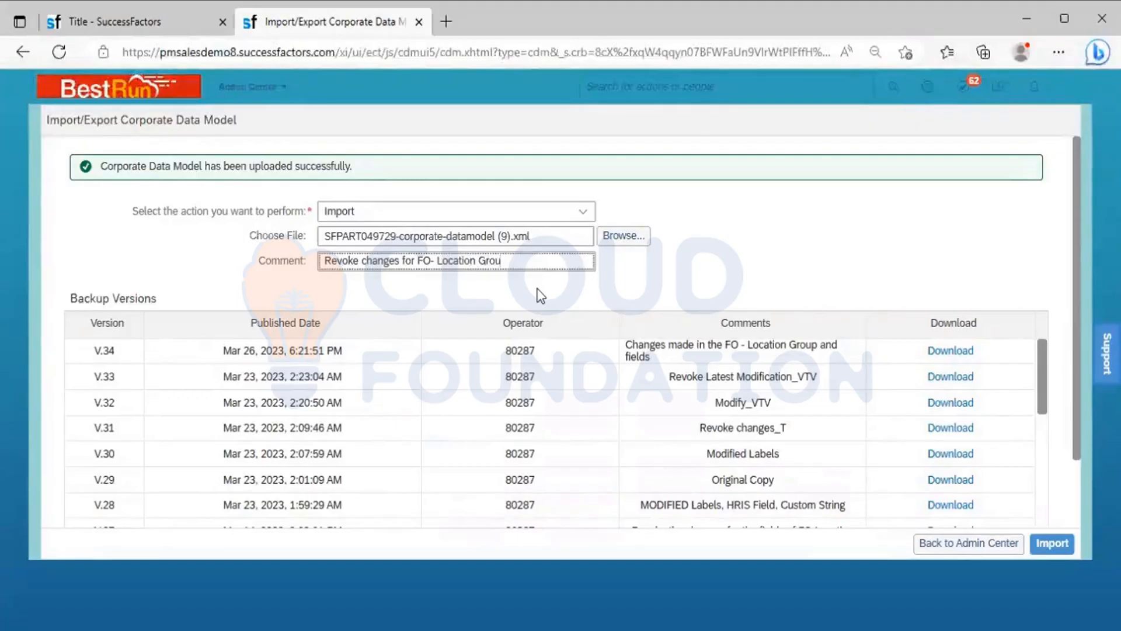
text(p)
click(1052, 543)
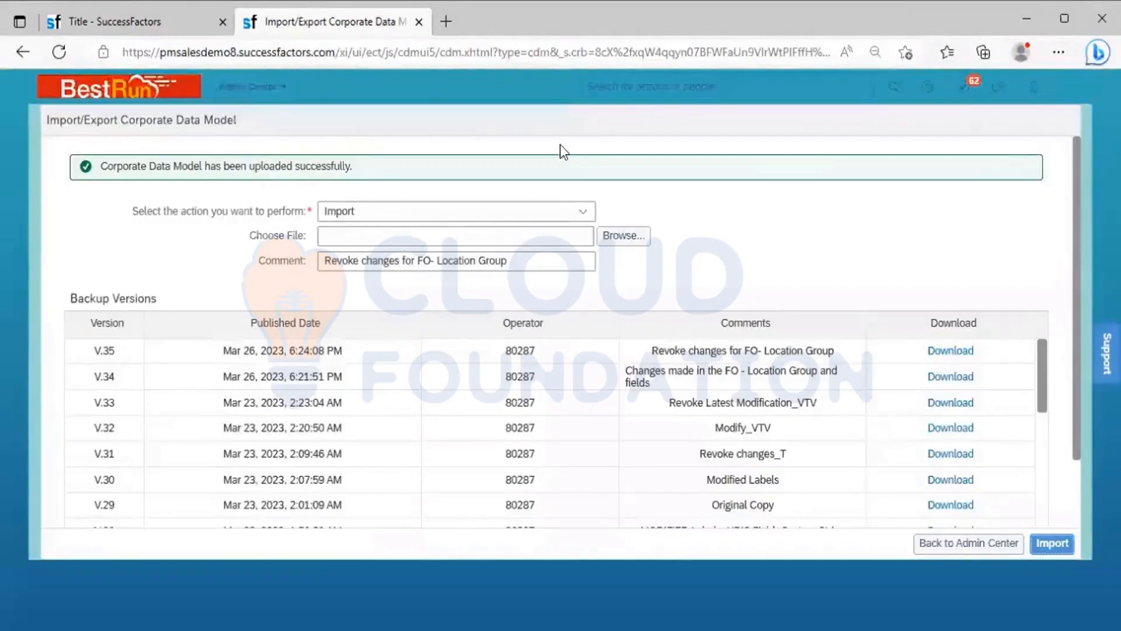
Step: In the other SuccessFactors browser tab, search for "Manage org job" and open Manage Organization, Pay and Job Structures
click(152, 23)
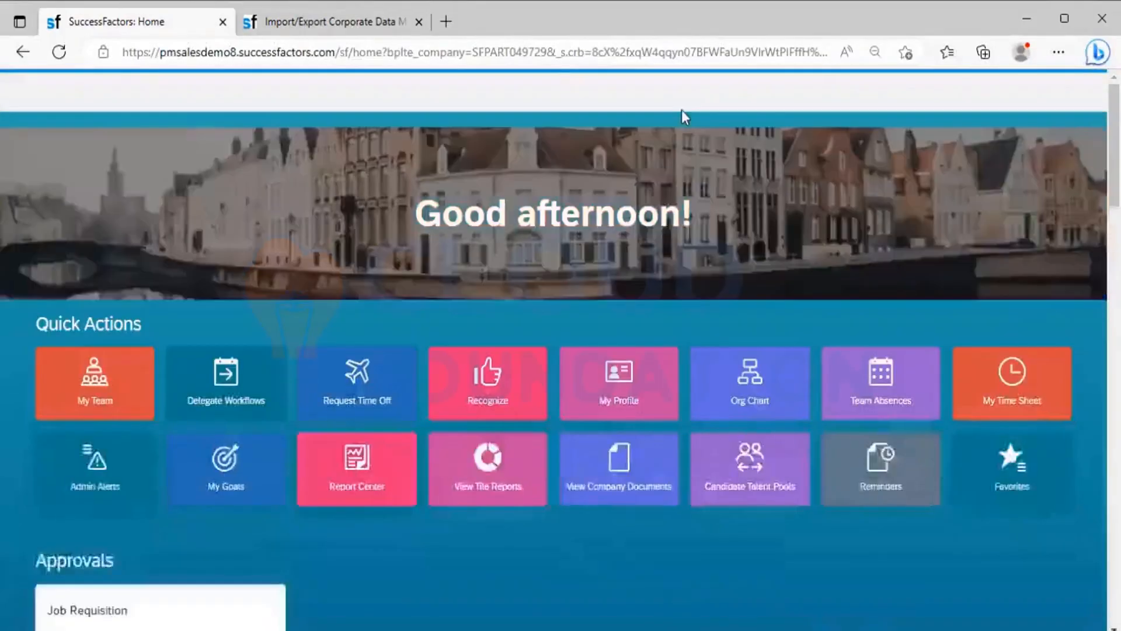
click(684, 89)
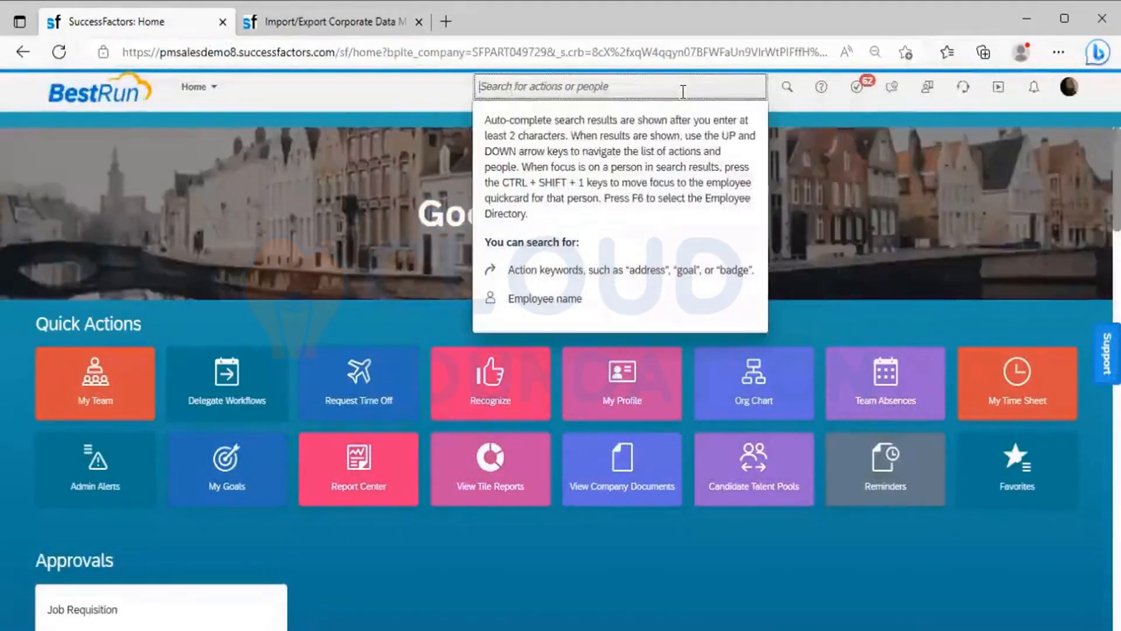
text(M)
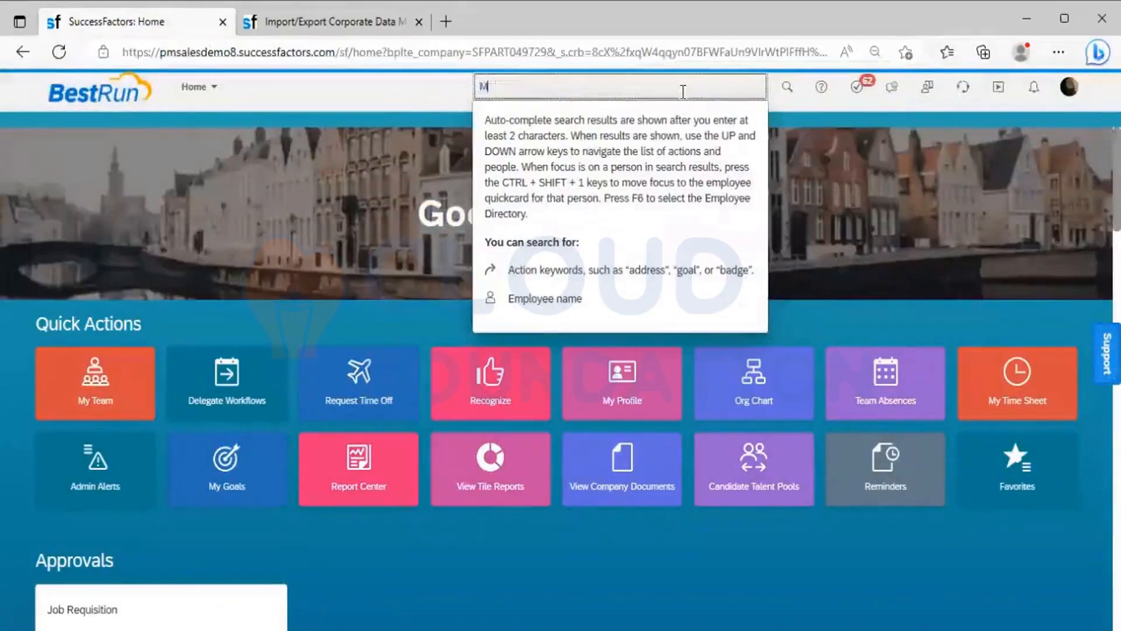
text(anage org jo)
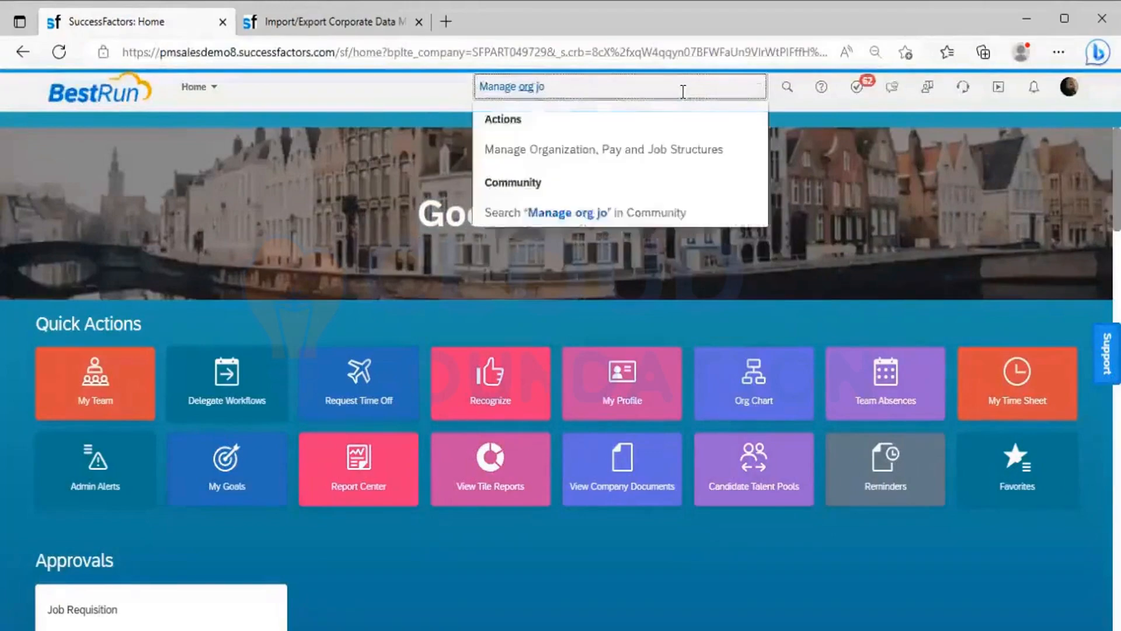
text(b)
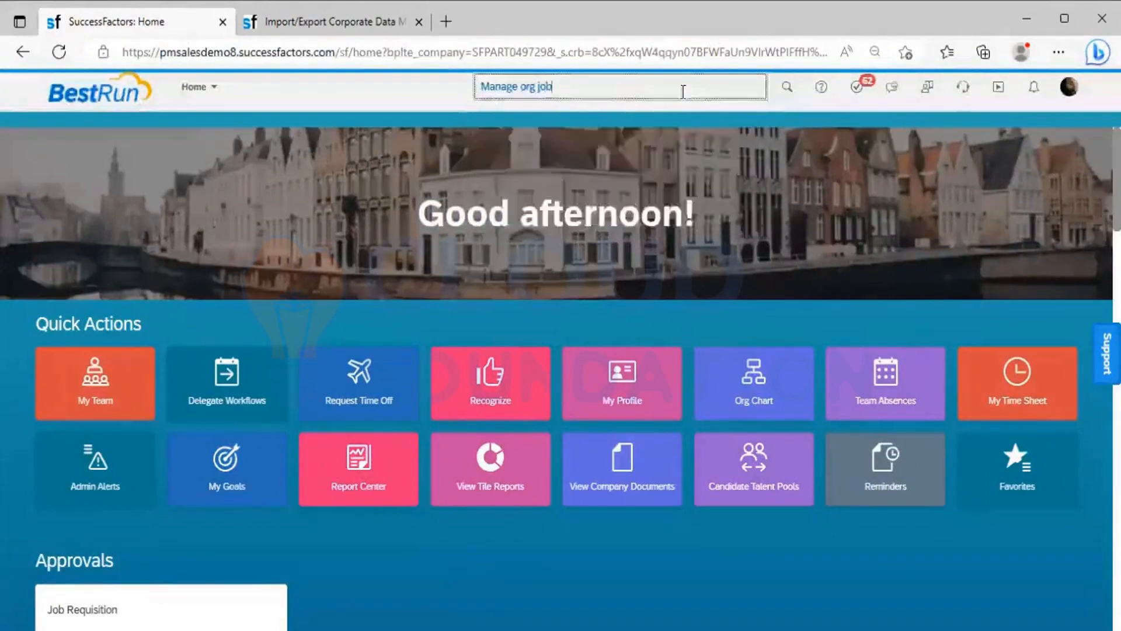
click(629, 163)
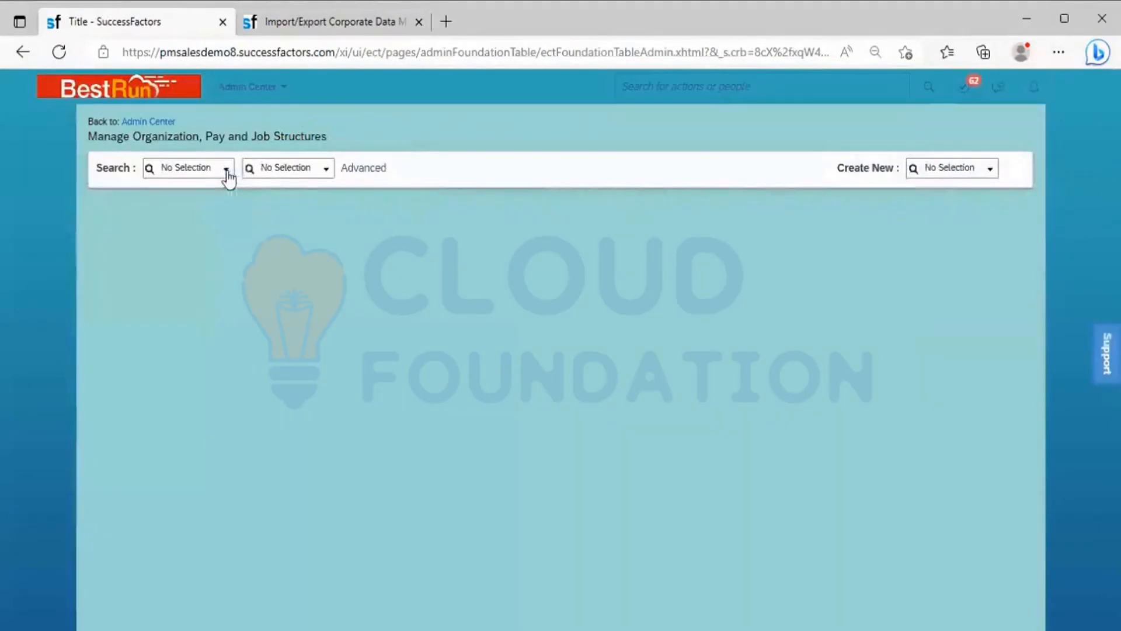
Step: Look up the Africa record of Location Group and examine its field labels after the re-import
click(227, 171)
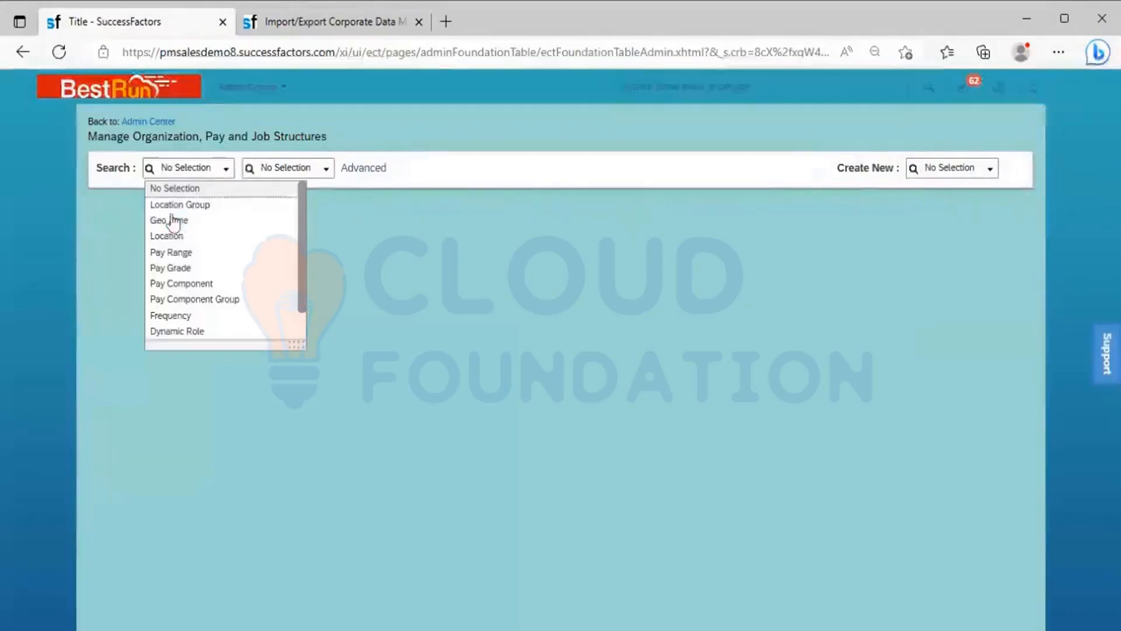
click(227, 206)
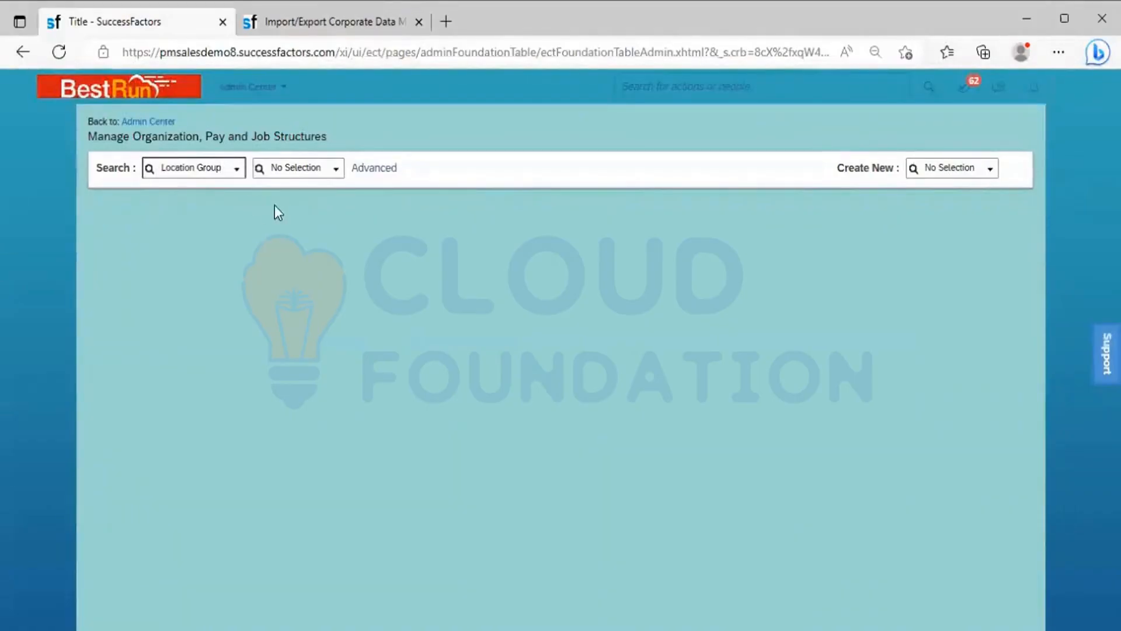
click(336, 175)
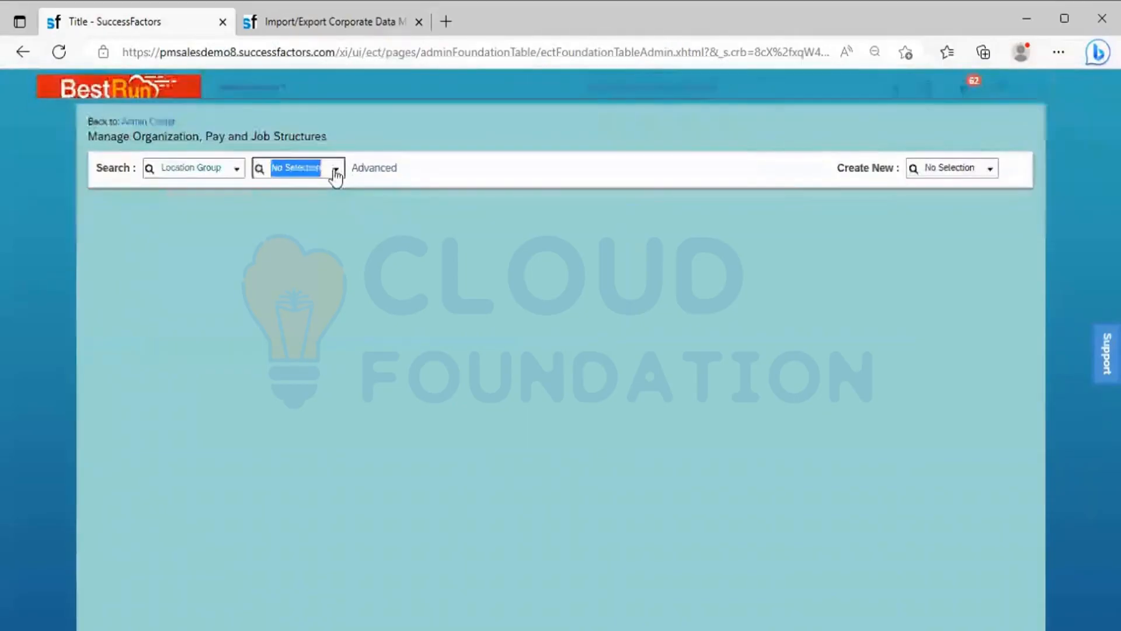
click(306, 192)
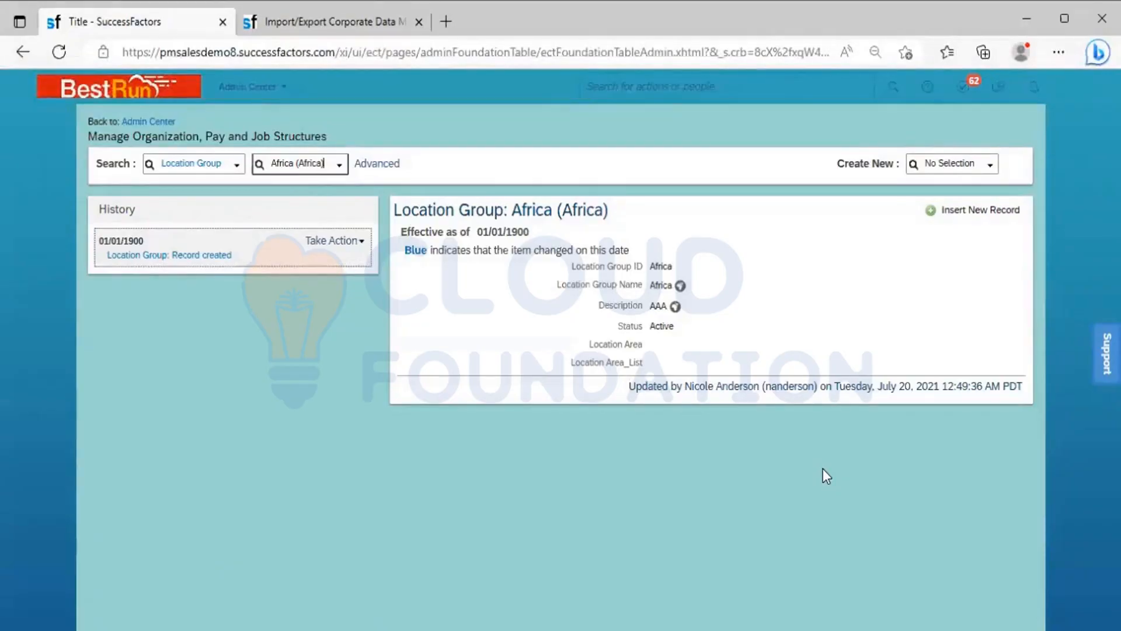
Step: Return to the Import/Export Corporate Data Model browser tab and show the available actions to perform
click(373, 9)
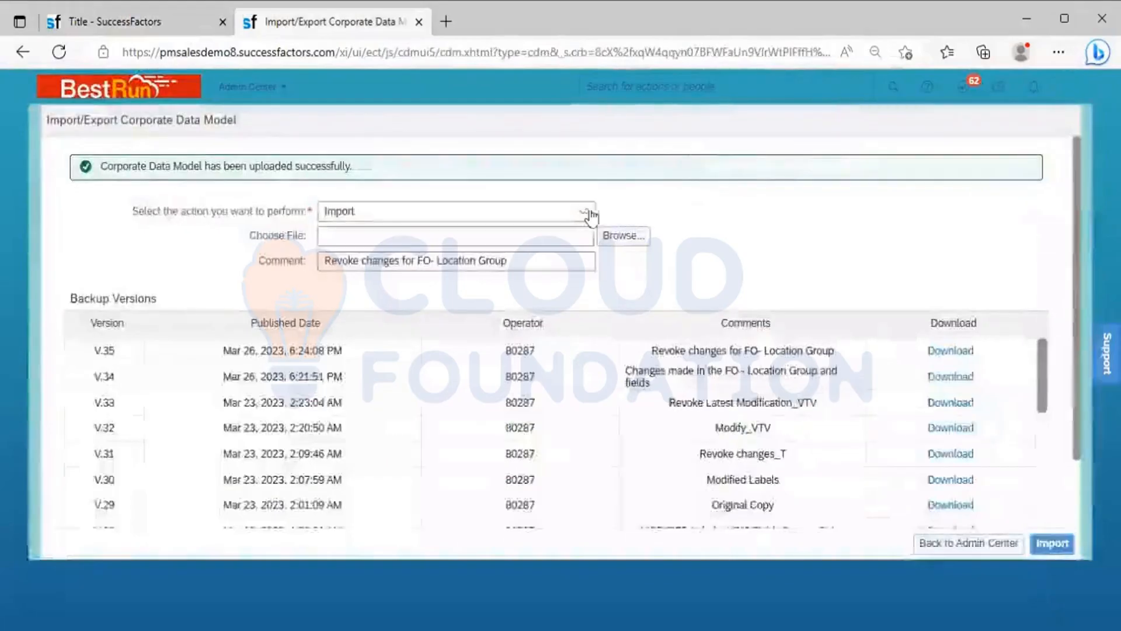
click(585, 213)
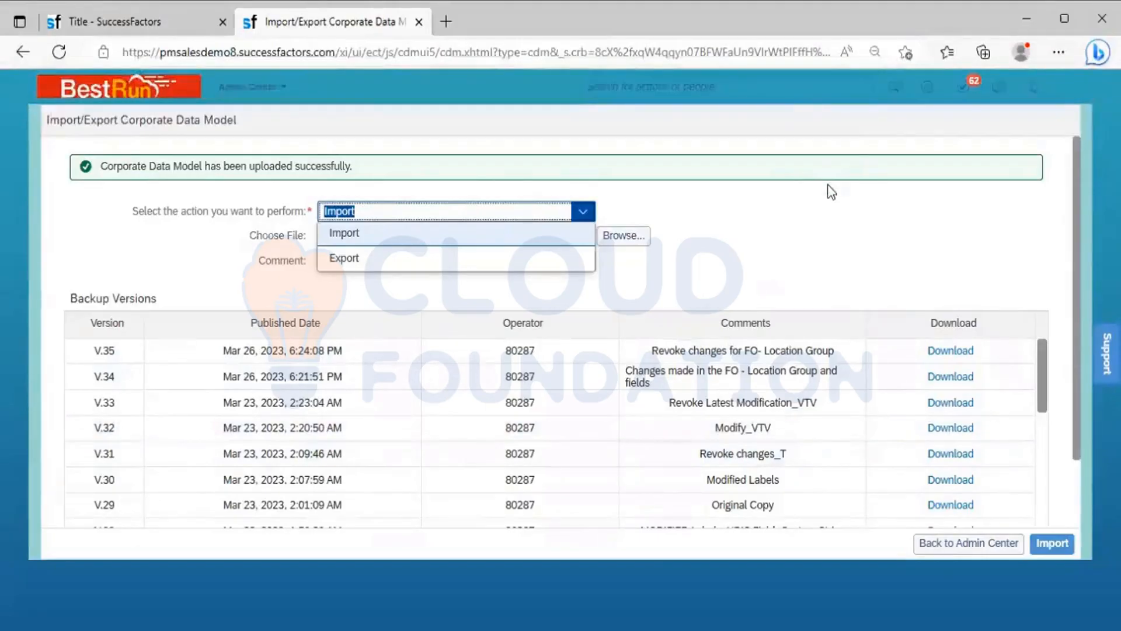
Step: Switch to the ITM_6th Batch workbook in Excel and find the second match for "Manage business config"
key(alt+Tab)
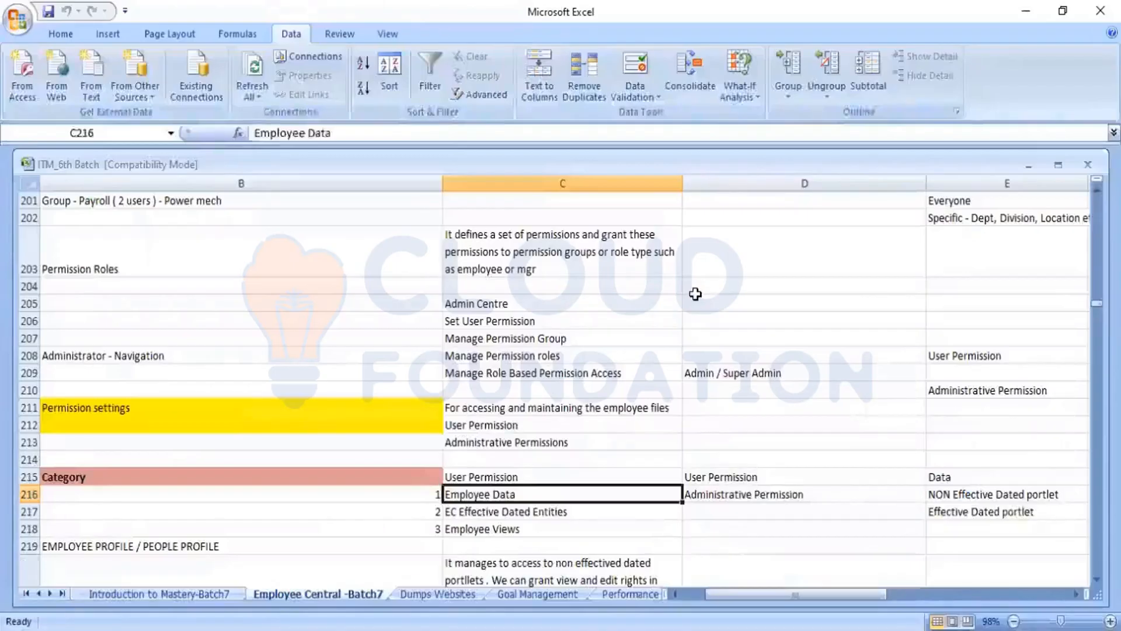
key(ctrl+f)
text(Manage)
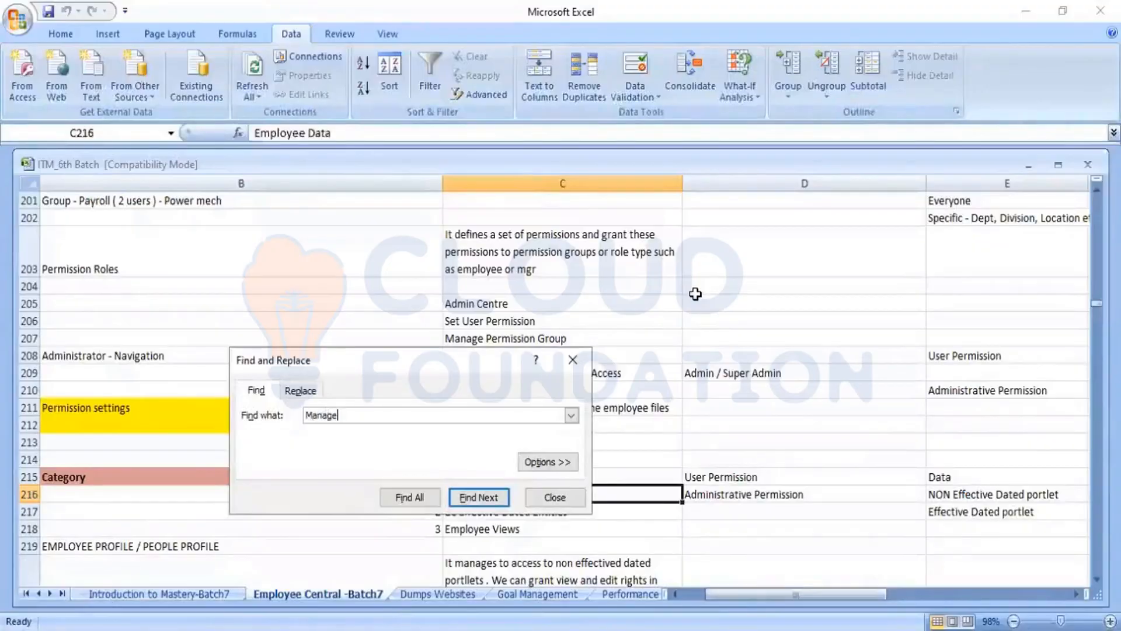
text( business config)
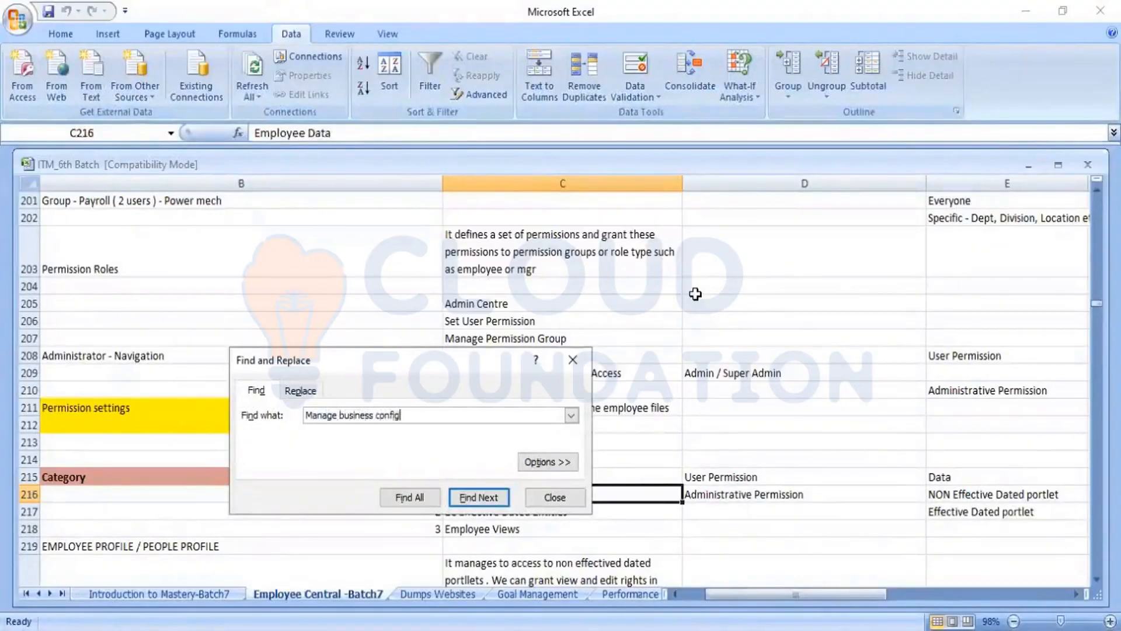
key(Return)
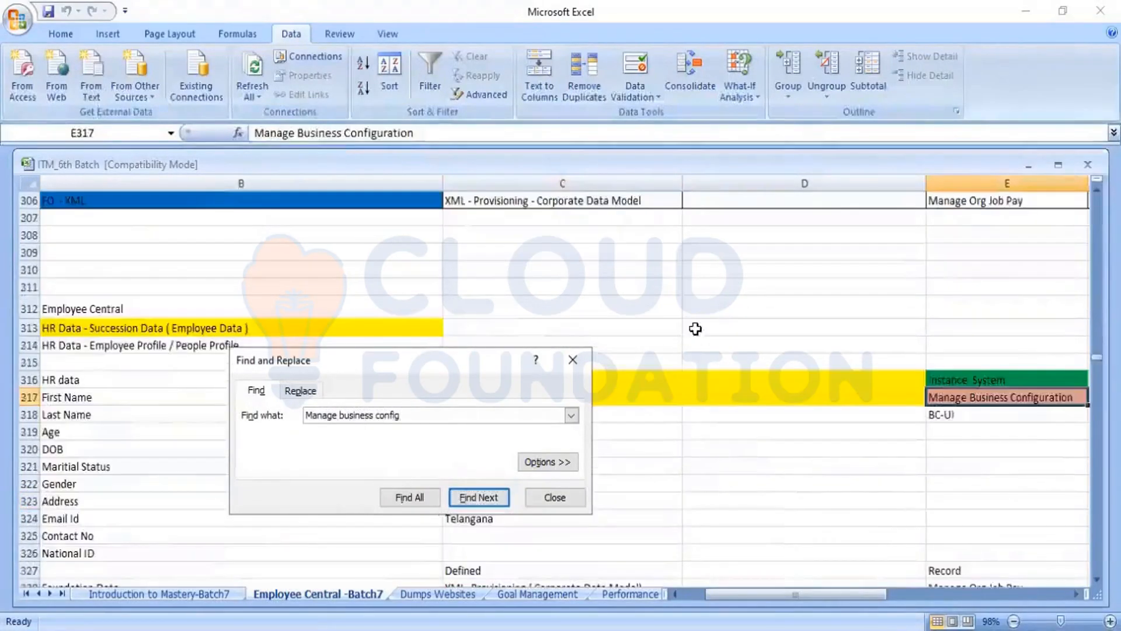
key(Return)
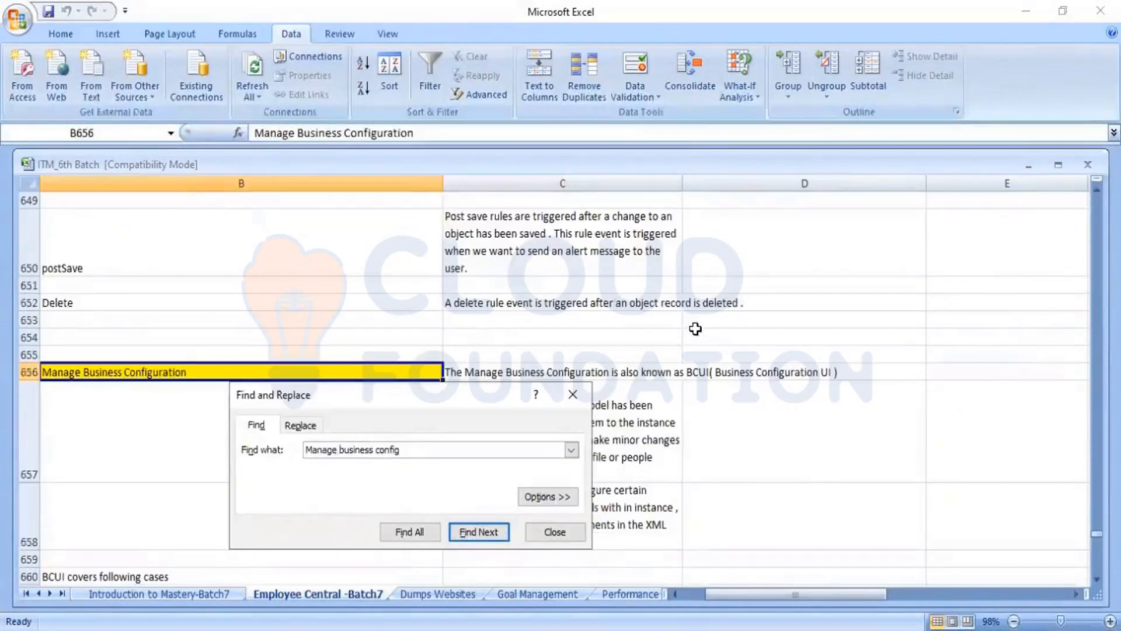
click(575, 396)
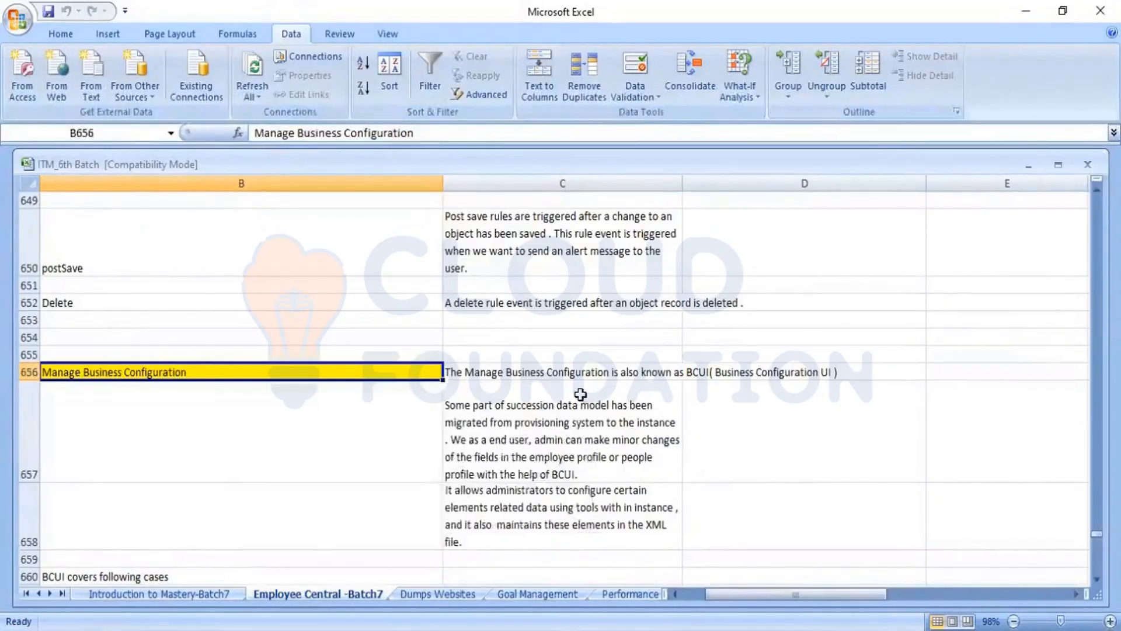
Step: Read the Manage Business Configuration notes in rows 656 to 658, including the list of cases BCUI covers
key(Left)
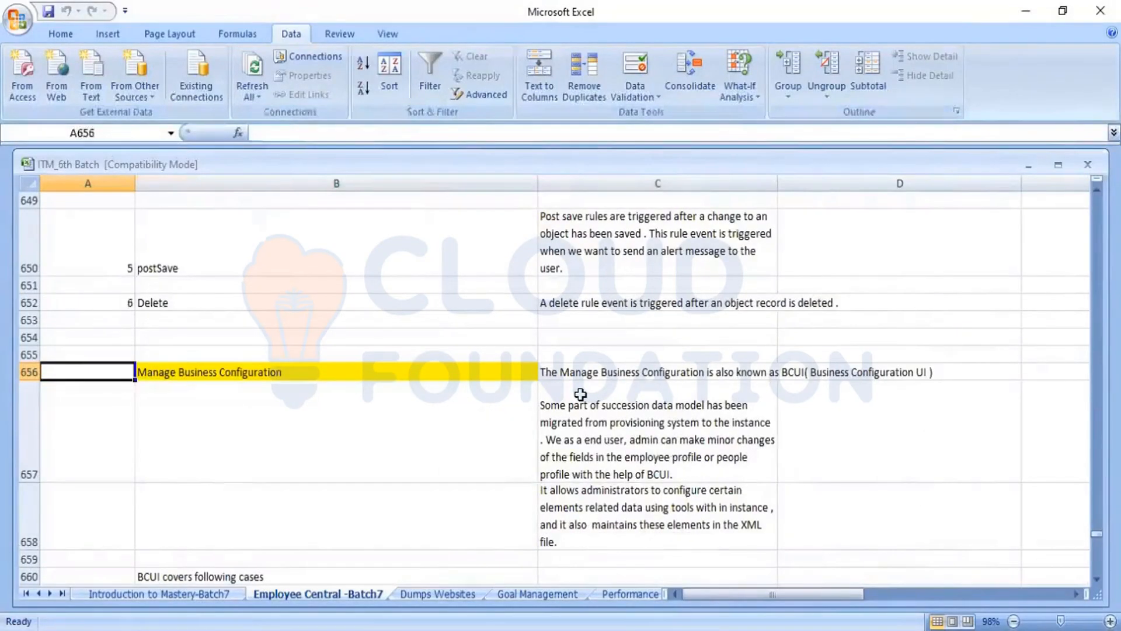
key(Down)
key(Down)
key(Down)
key(Down)
key(Down)
key(Down)
key(Down)
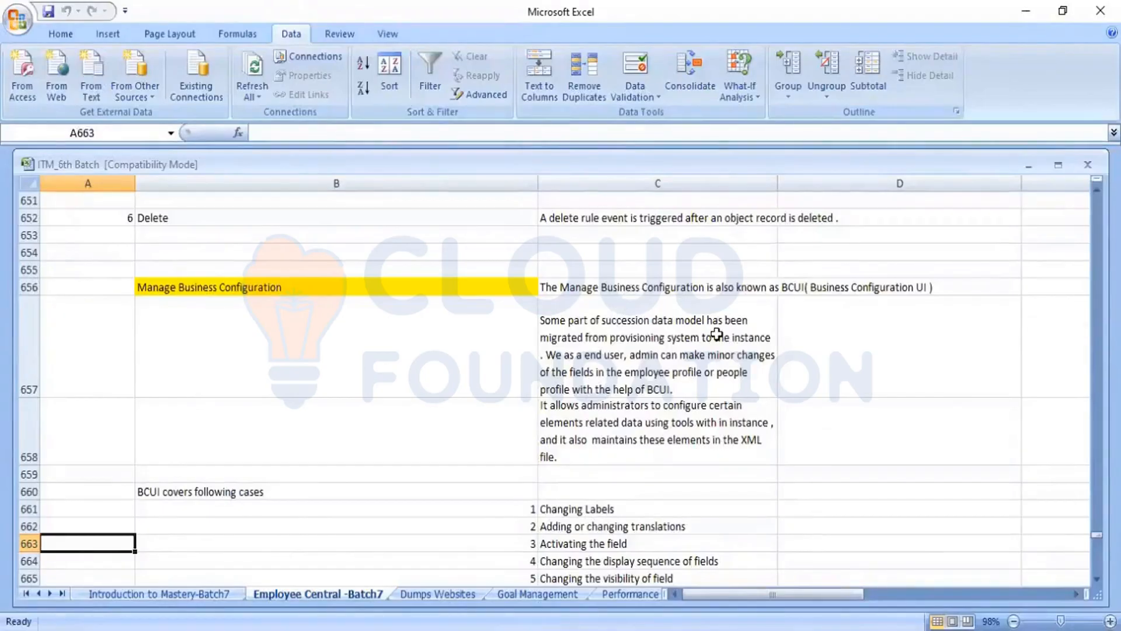
click(716, 287)
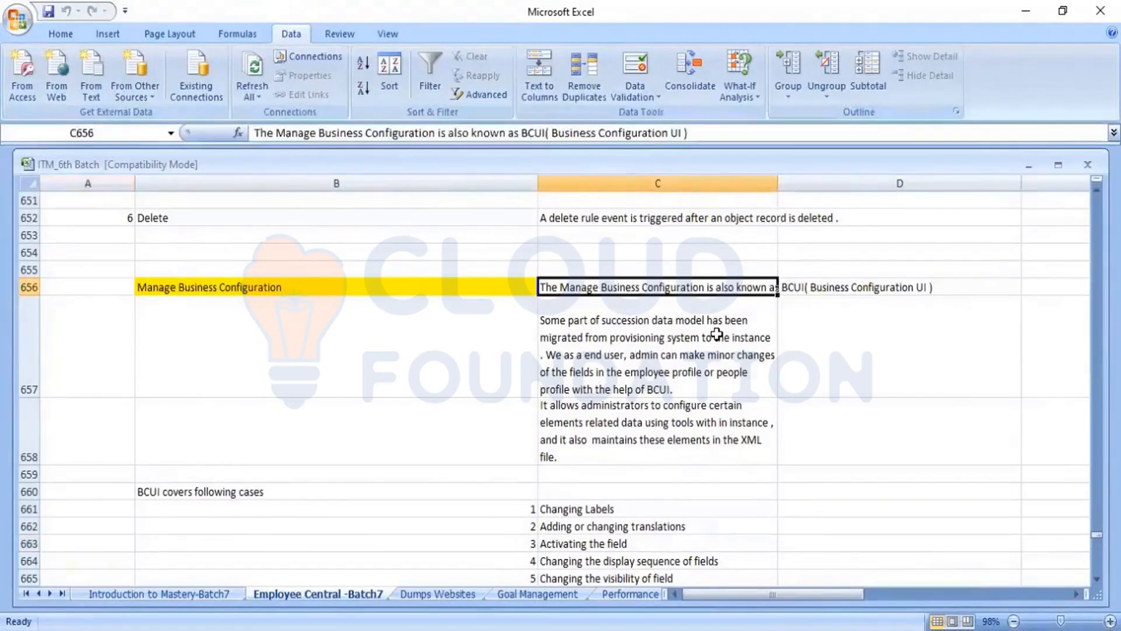
click(831, 288)
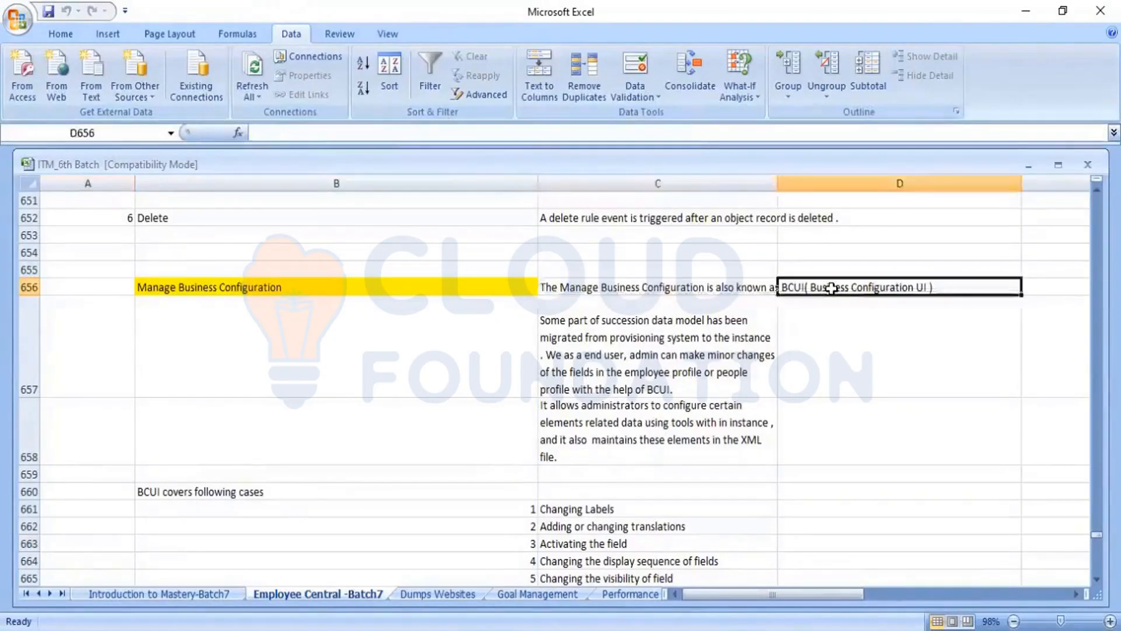
click(672, 337)
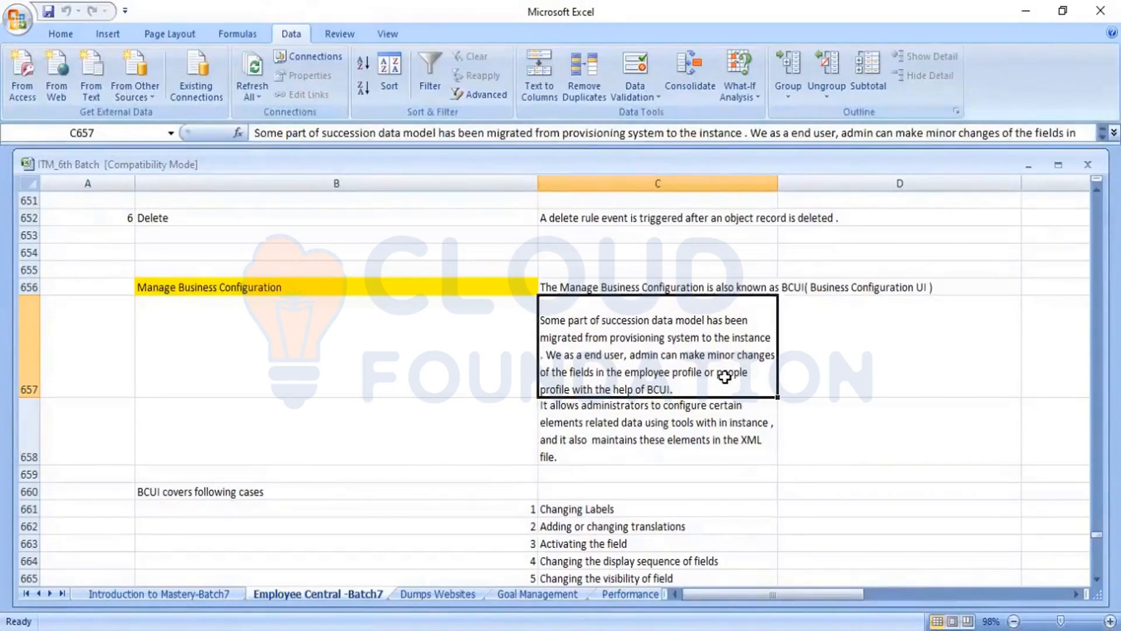
click(257, 284)
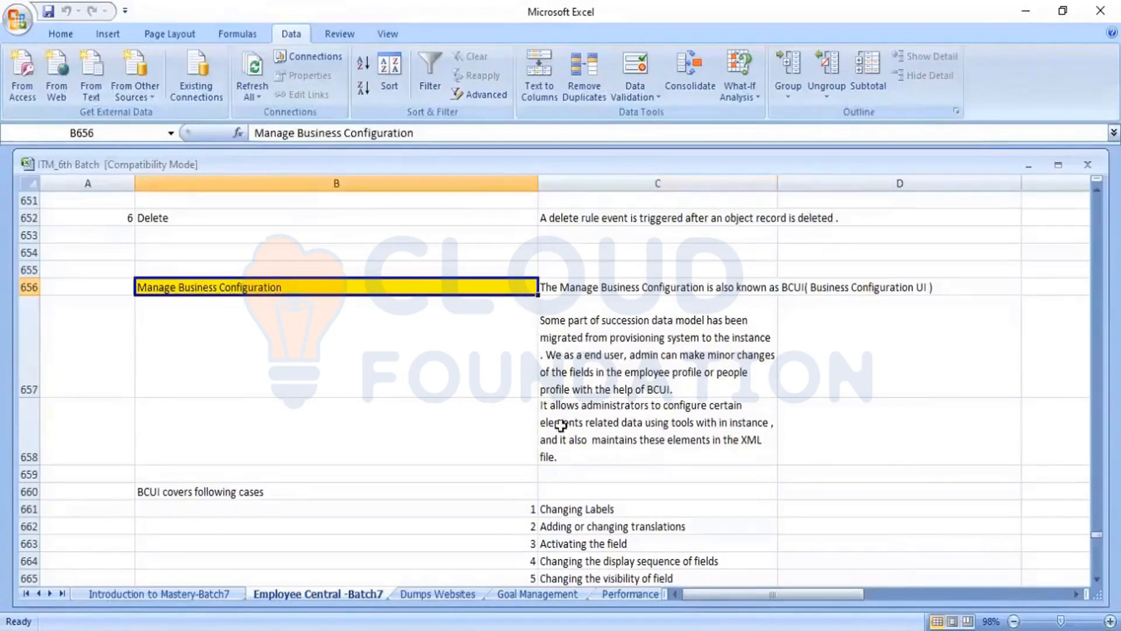
click(615, 419)
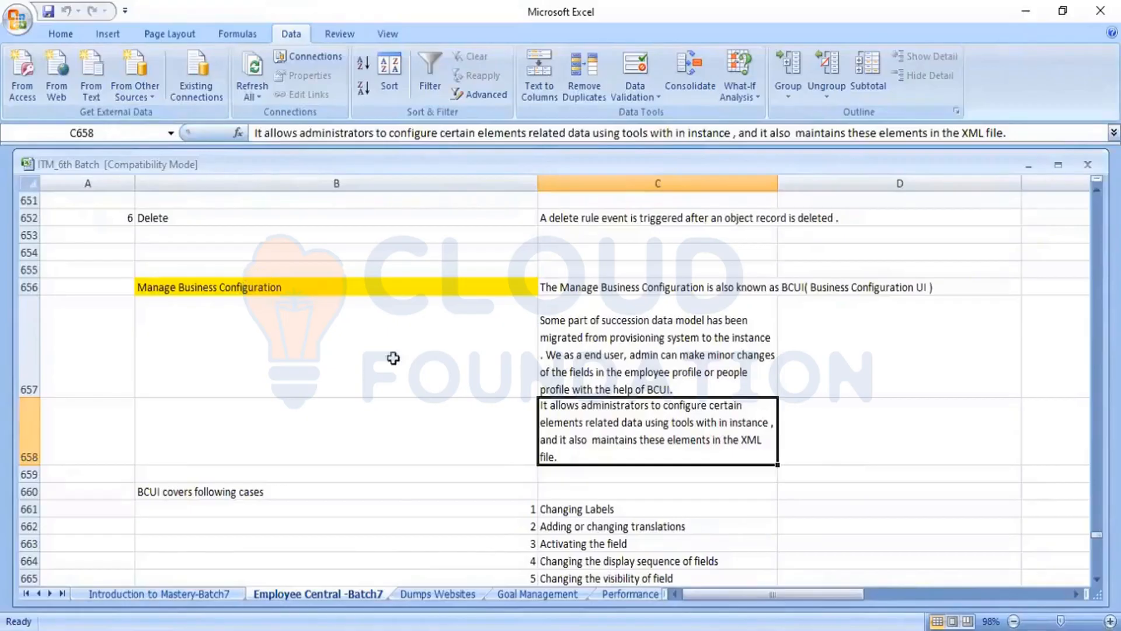
key(Up)
key(Up)
key(Left)
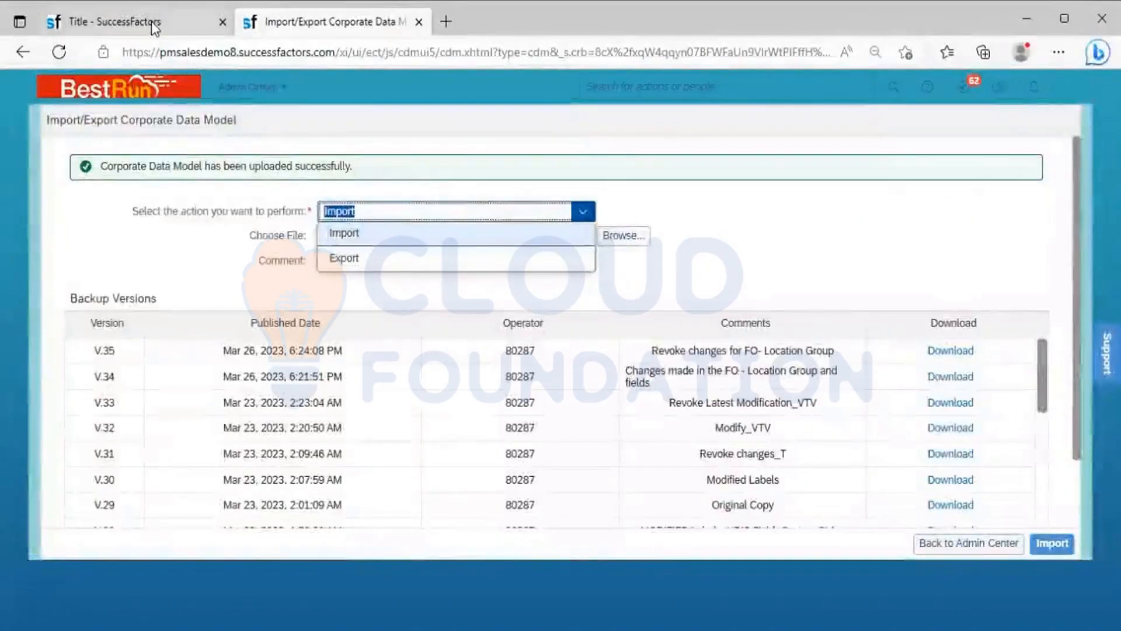
Step: Switch back to the browser's Manage Organization, Pay and Job Structures tab to review the Africa location group's fields
click(152, 24)
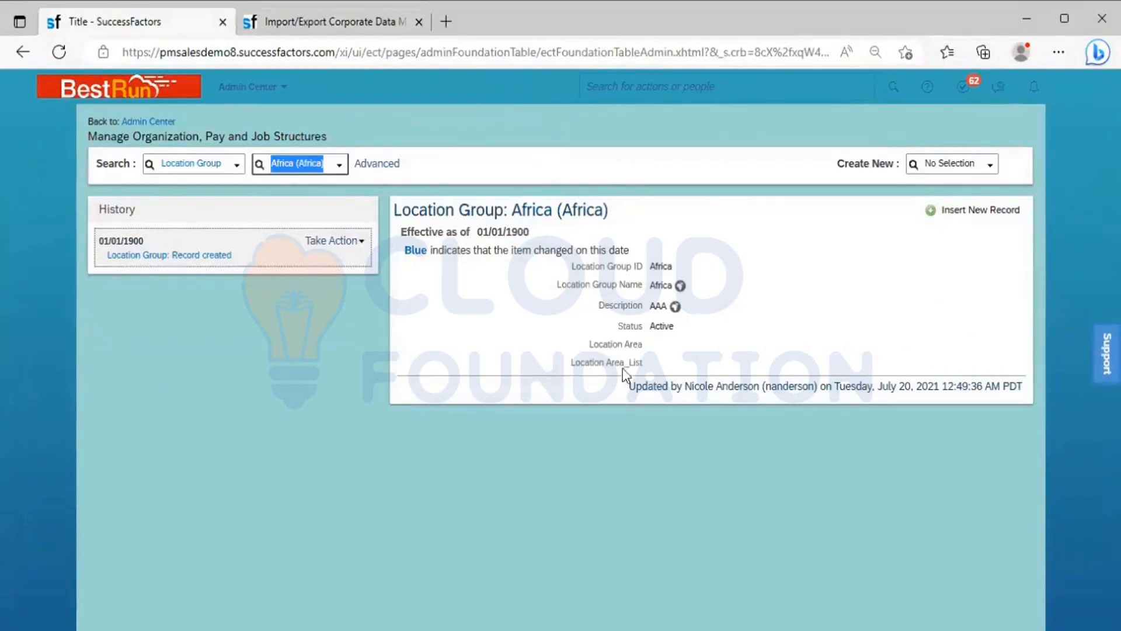
Step: Search for an employee by first name, open the Electrical Operations employee's People Profile and show the Personal Information section
click(644, 82)
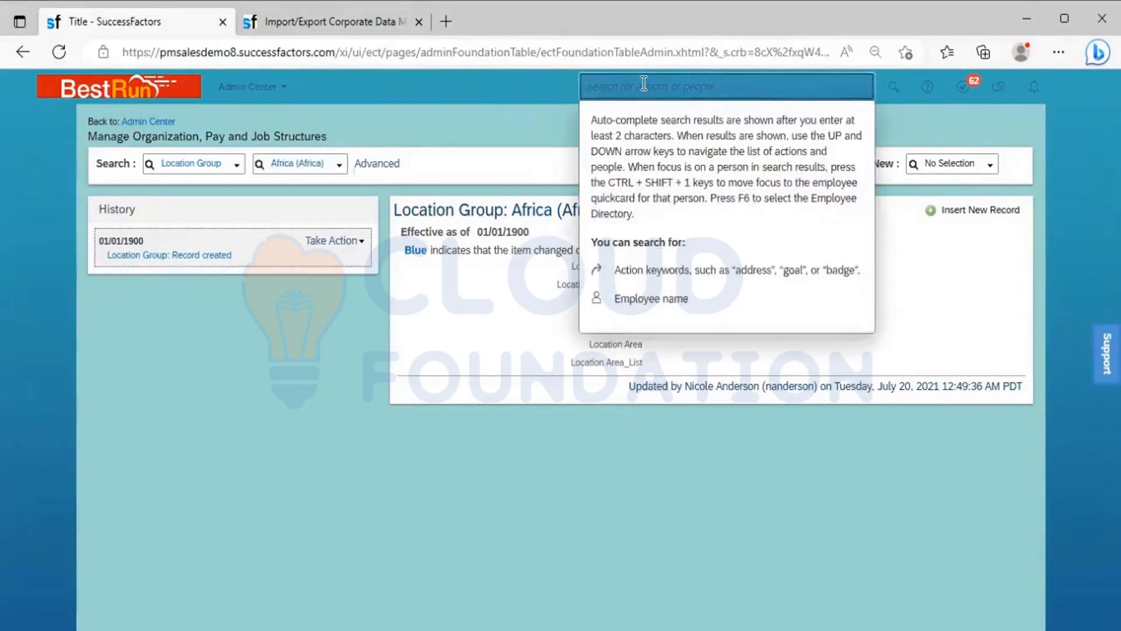
text(anil)
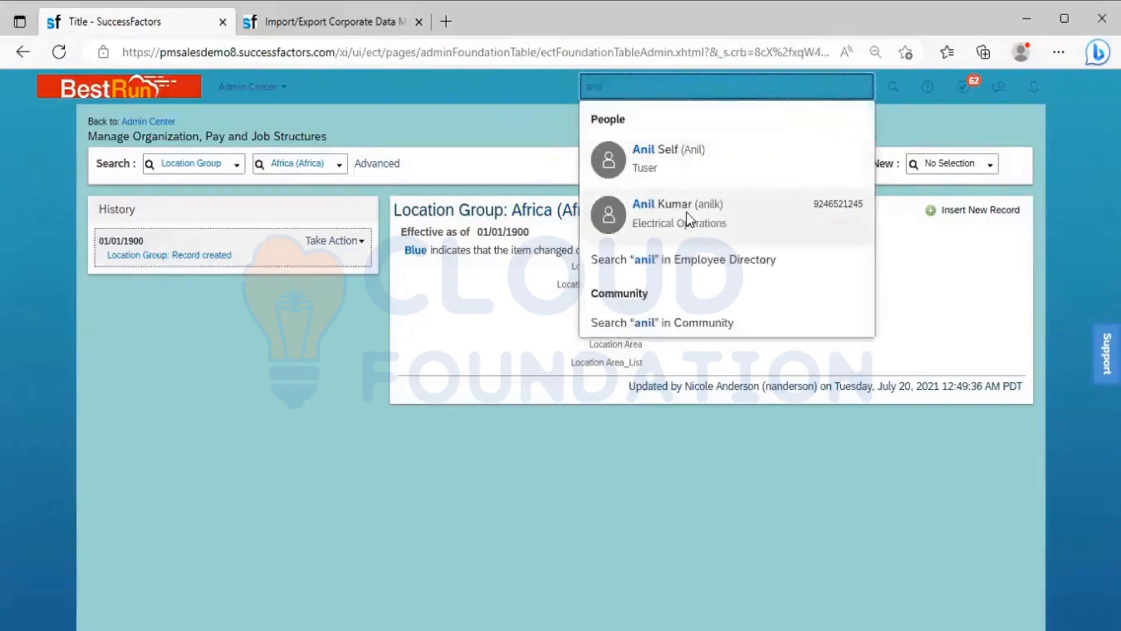
click(689, 219)
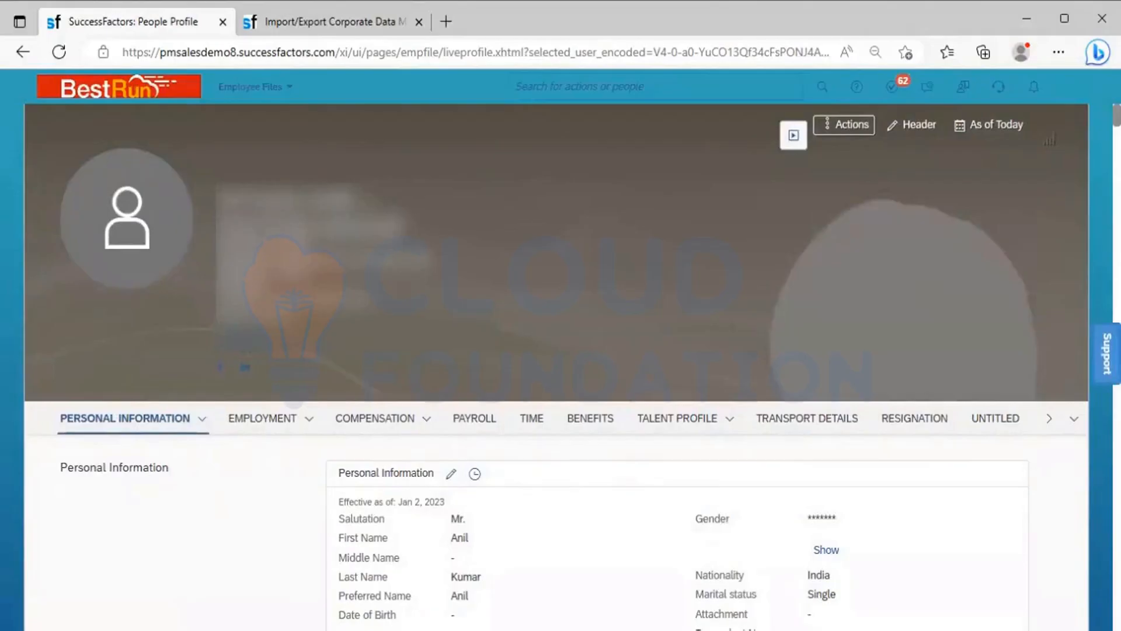
scroll(168, 247, down, 3)
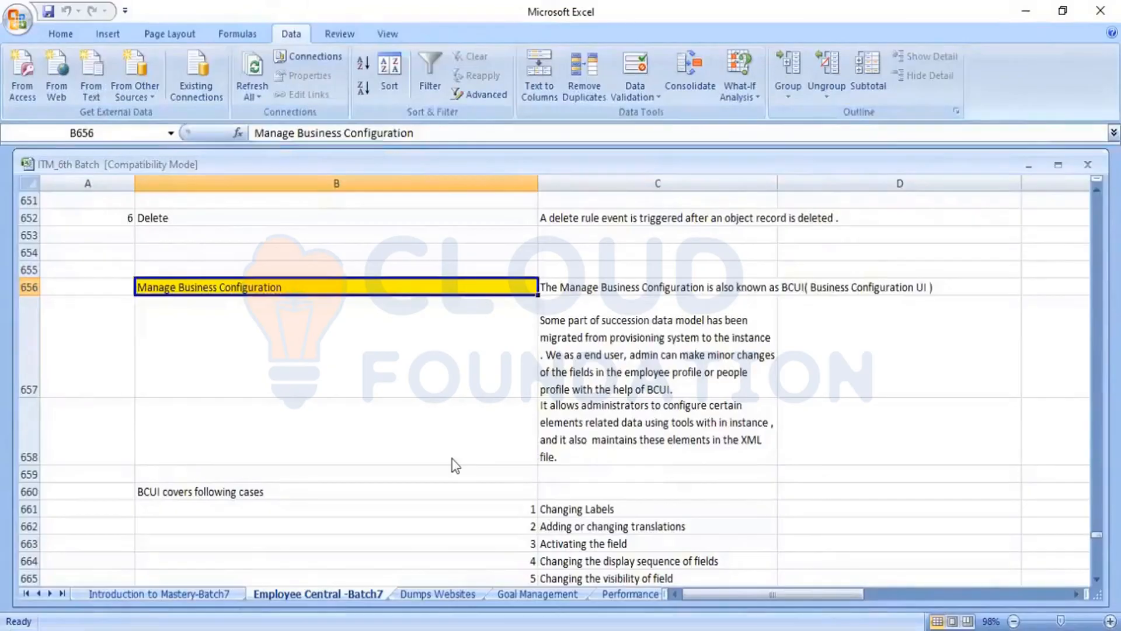
Step: Compare the profile with the Manage Business Configuration notes in Excel and read through the BCUI cases in rows 660 to 667
key(alt+Tab)
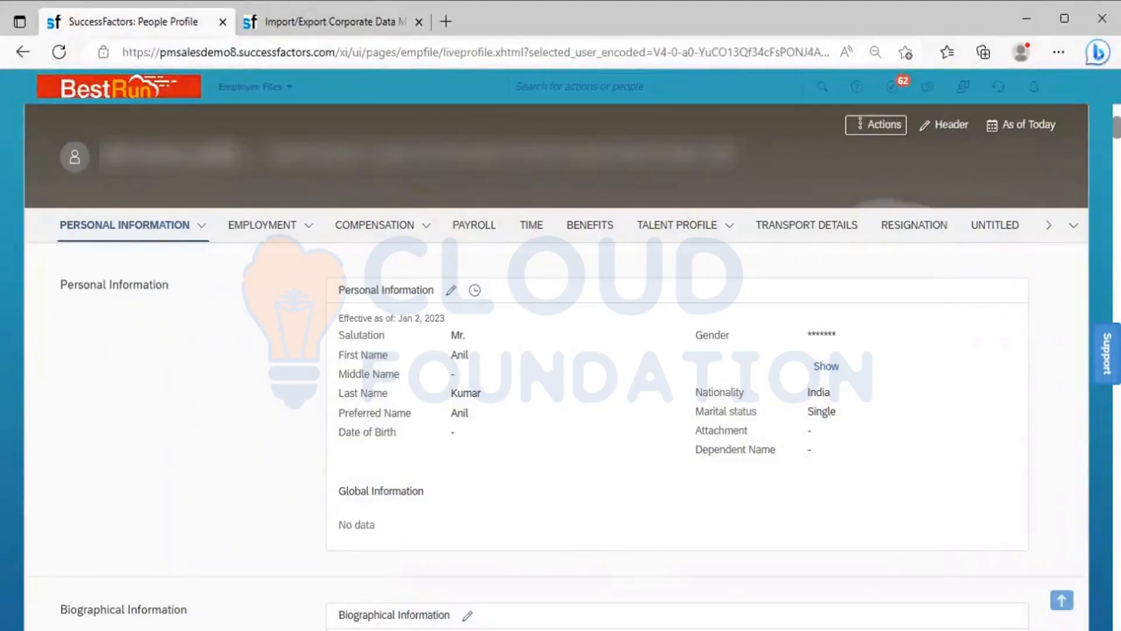
key(alt+Tab)
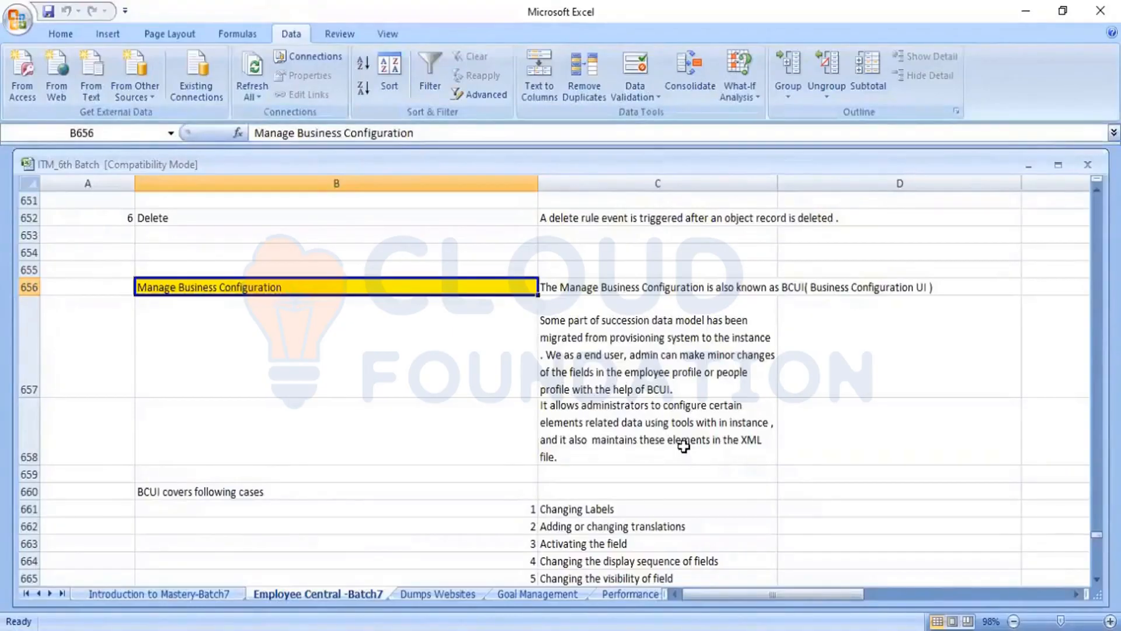
click(667, 470)
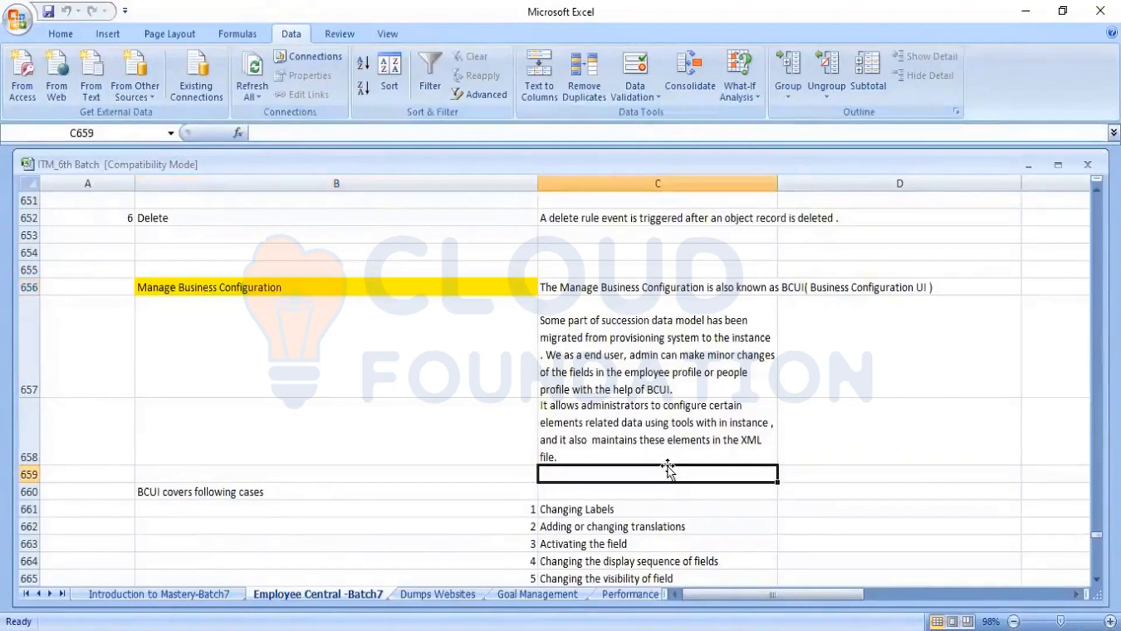
key(Left)
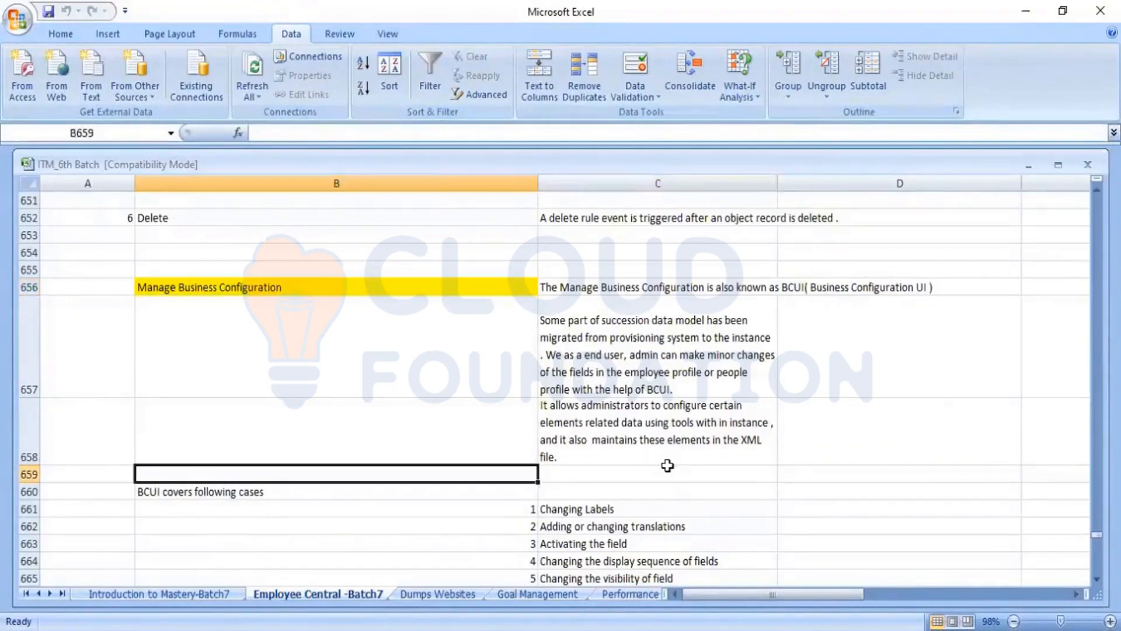
key(Down)
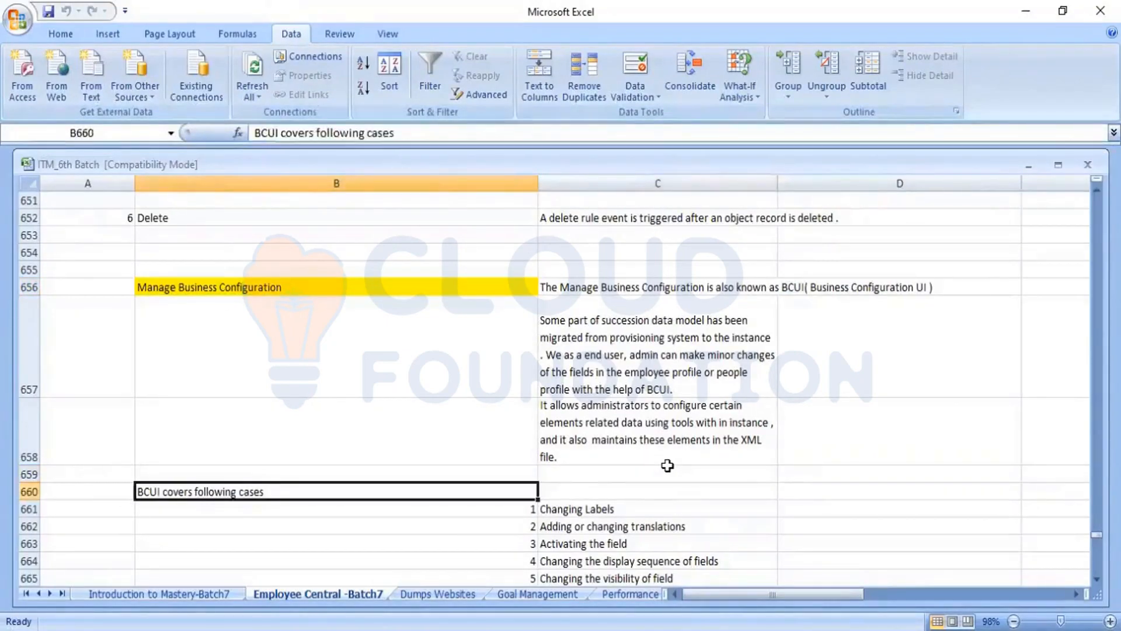
key(Down)
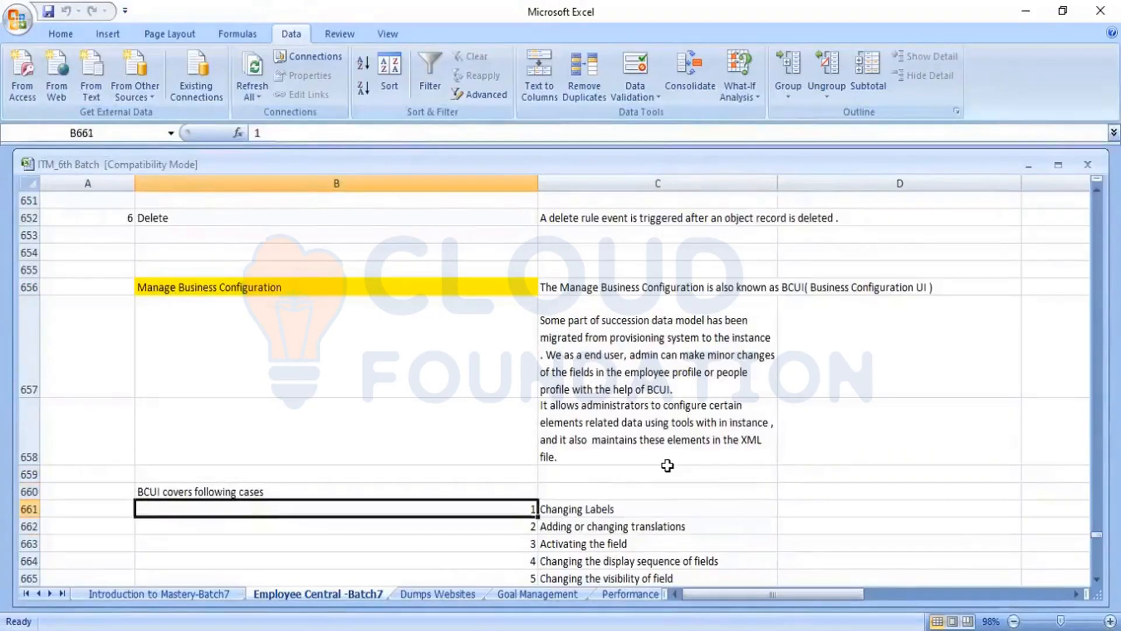
key(Down)
key(Down)
key(Down)
key(Down)
key(Down)
key(Down)
key(Down)
key(Down)
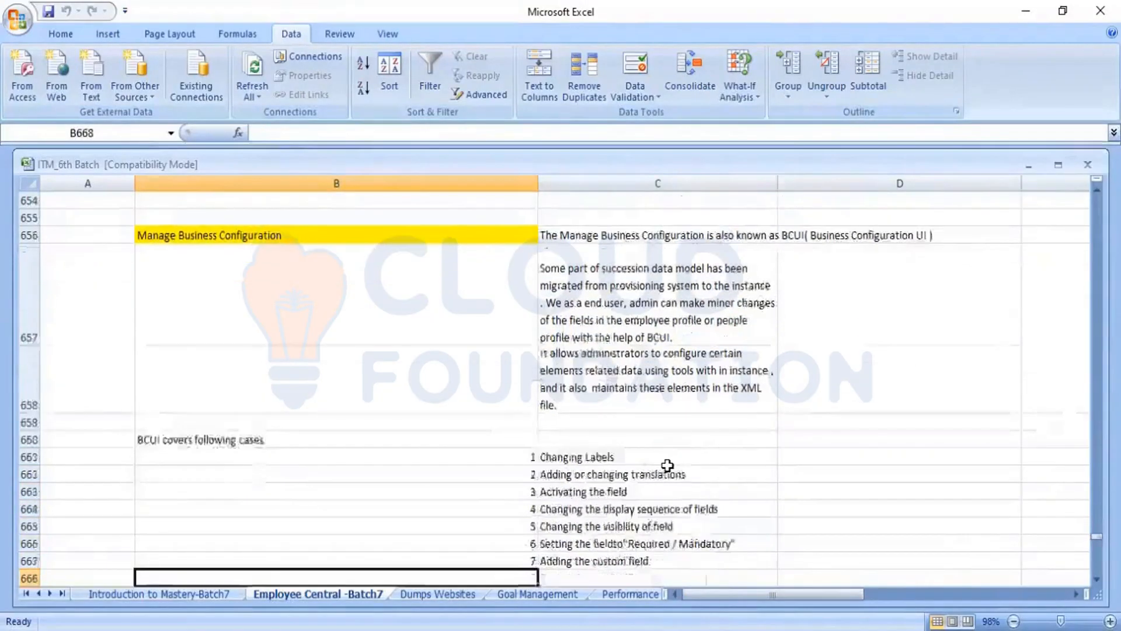
Step: Select the "Changing Labels" case in C661 and highlight the Salutation label on the employee's profile in the browser
key(Up)
key(Up)
key(Up)
key(Up)
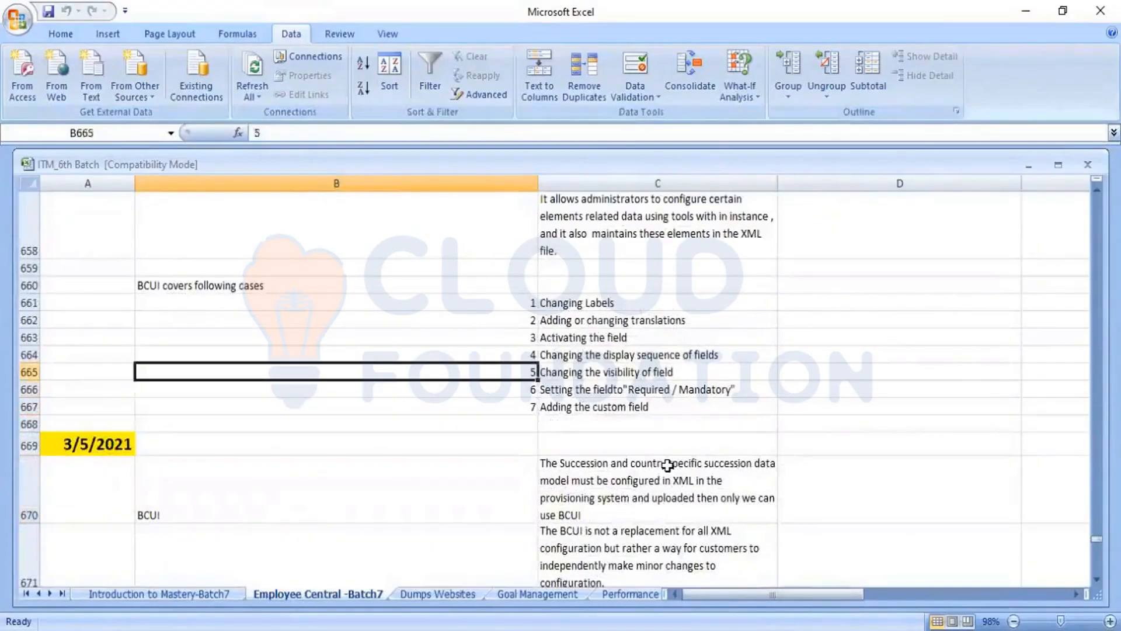
key(Up)
key(Up)
key(Up)
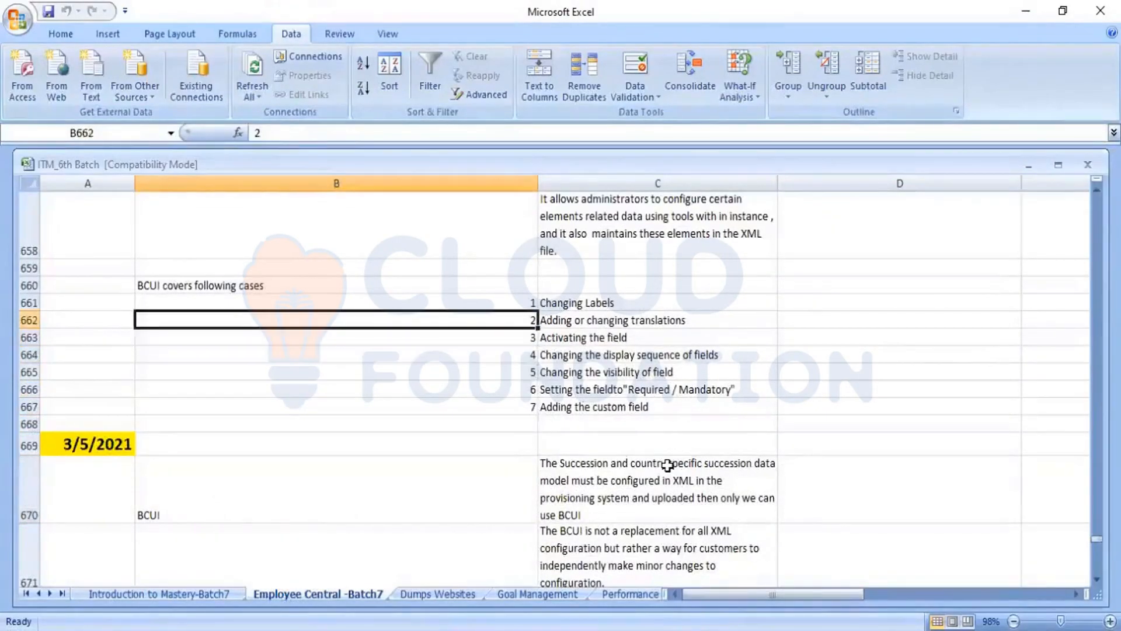
key(Up)
key(Right)
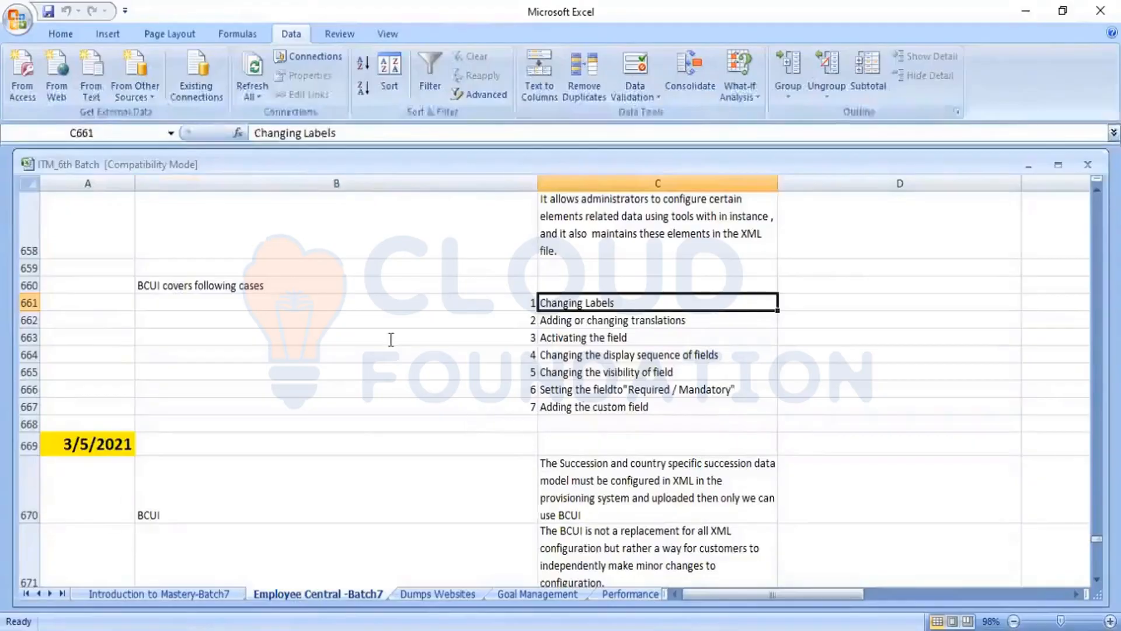
key(alt+Tab)
double_click(343, 334)
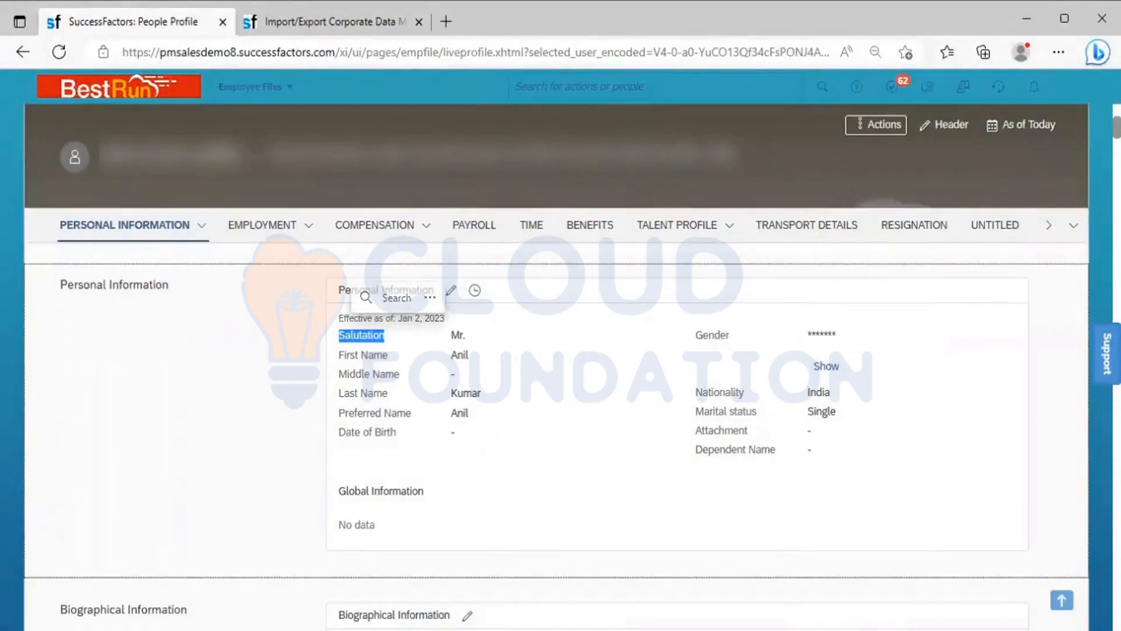
Step: Return to Excel, select the "Adding or changing translations" case in C662 and compare it with the employee profile's field labels
key(alt+Tab)
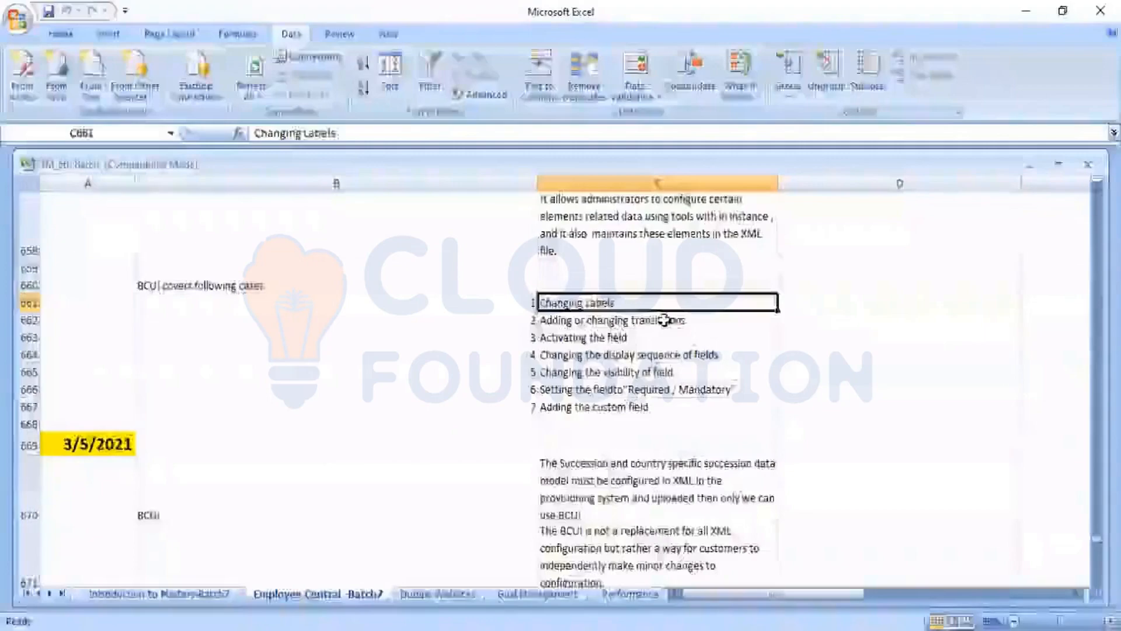
click(664, 320)
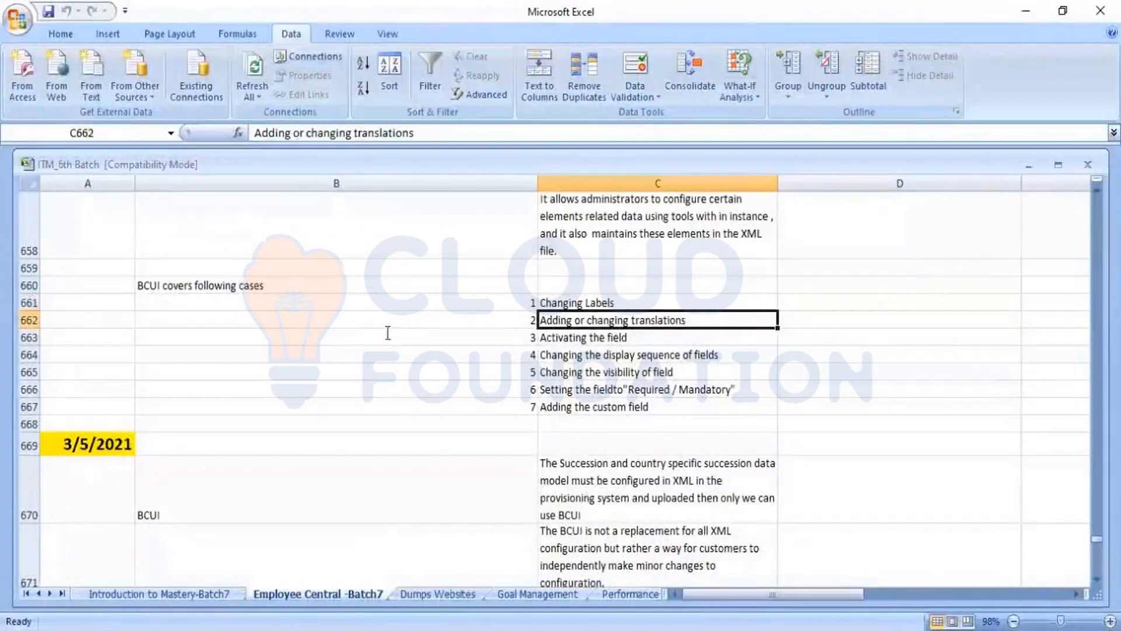
key(alt+Tab)
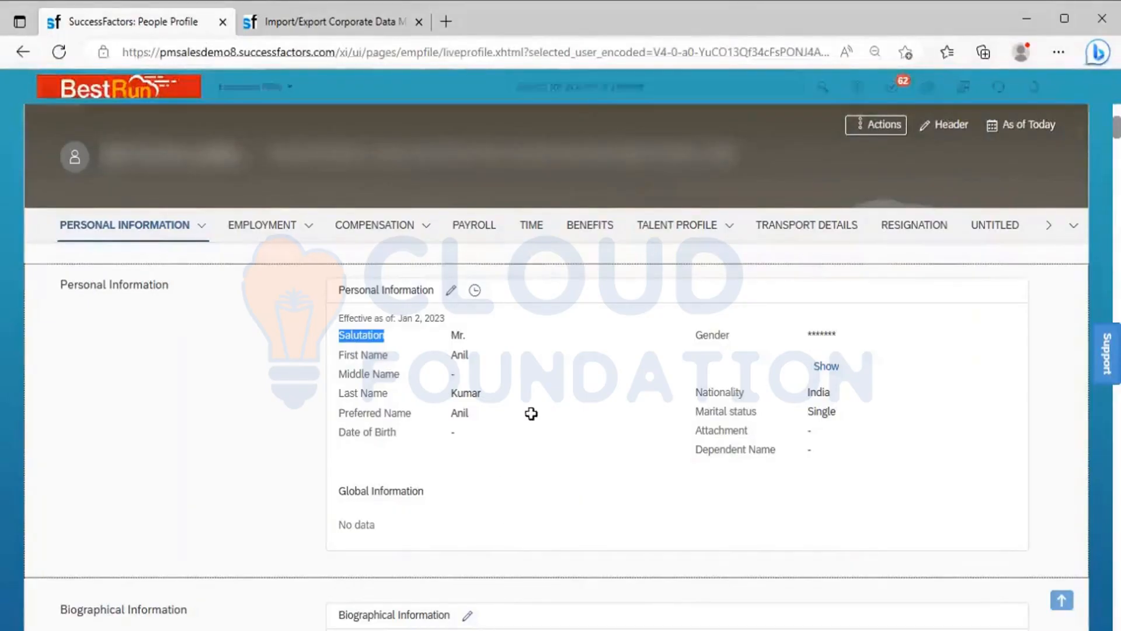
Step: Review the Excel cases on activating the field (C663) and changing the display sequence of fields (C664) against the employee profile
key(alt+Tab)
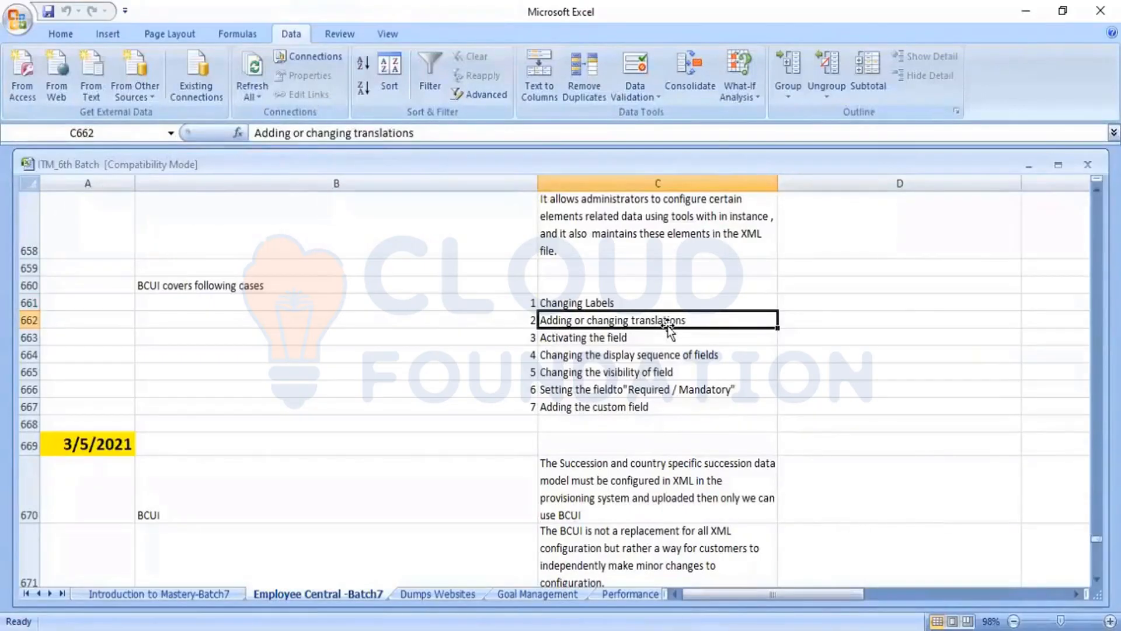
click(603, 338)
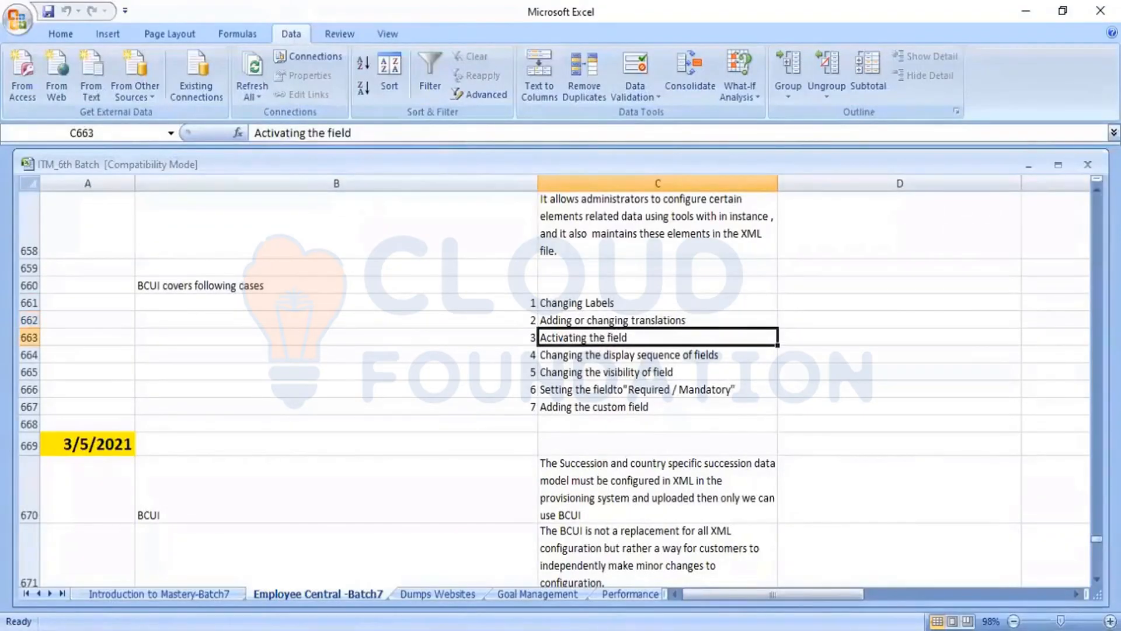
key(alt+Tab)
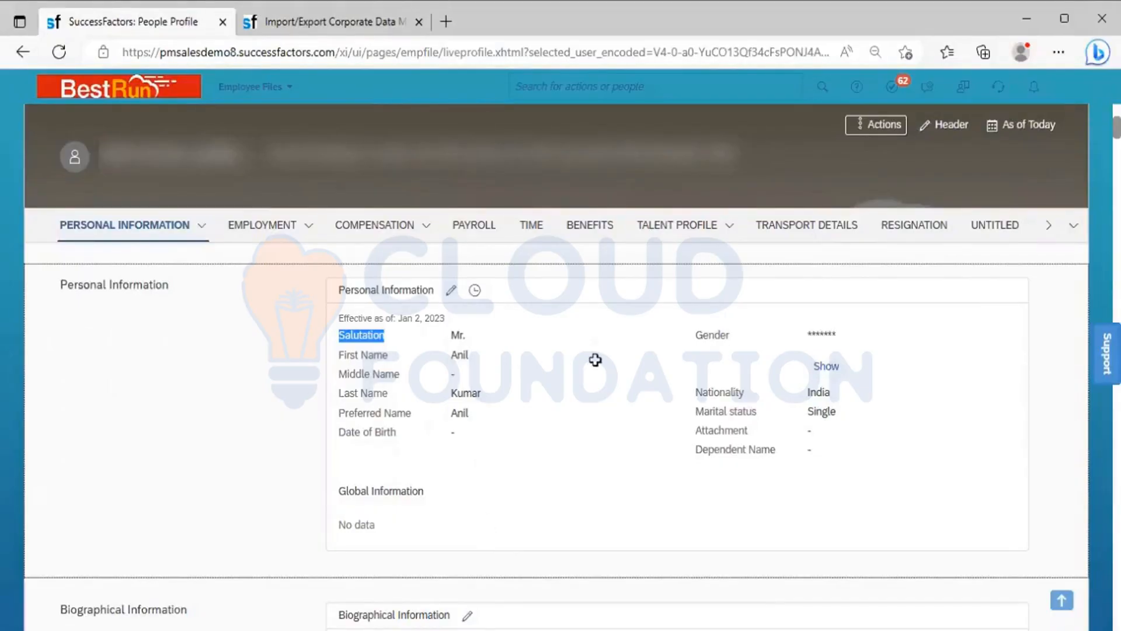
key(alt+Tab)
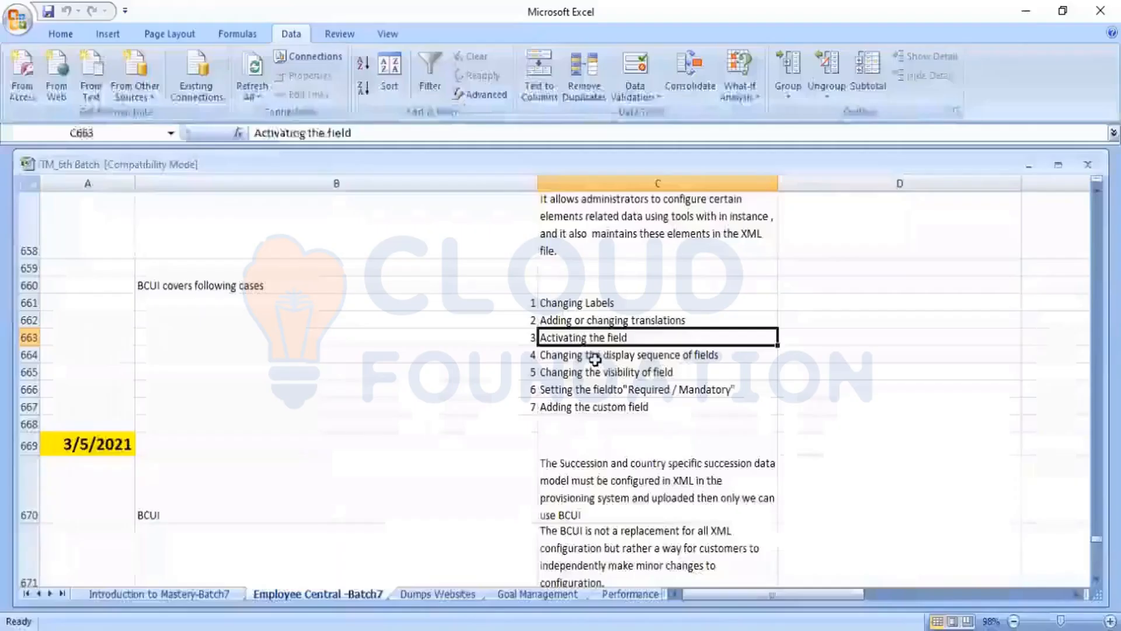
key(Down)
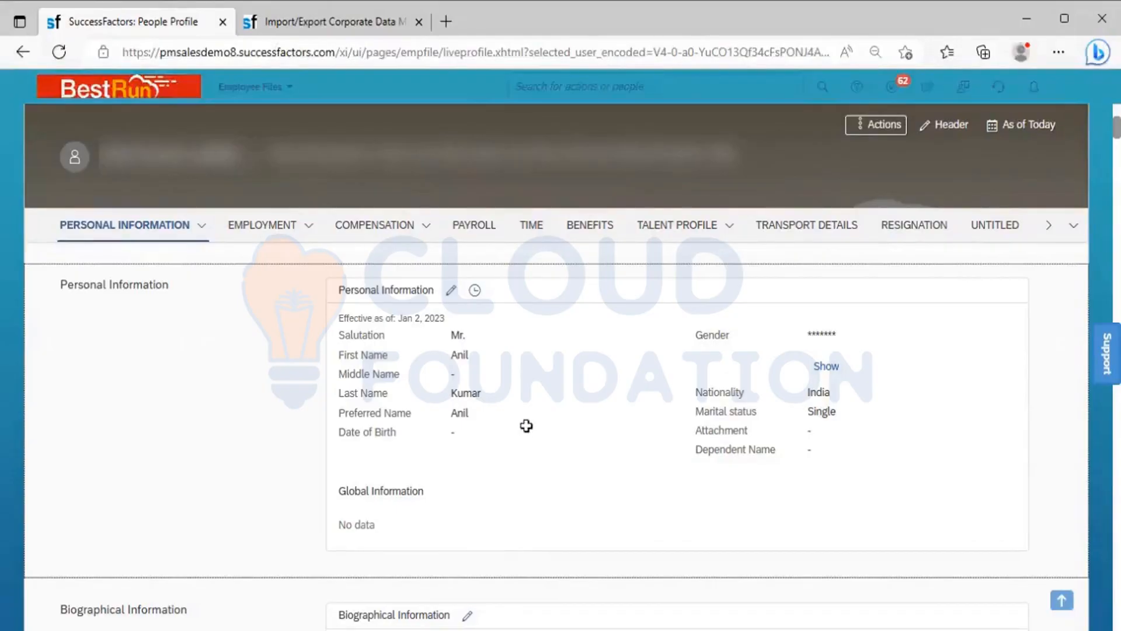
Step: Select the "Changing the visibility of field" case in C665, check it against the profile's Personal Information fields and return to Excel
key(alt+Tab)
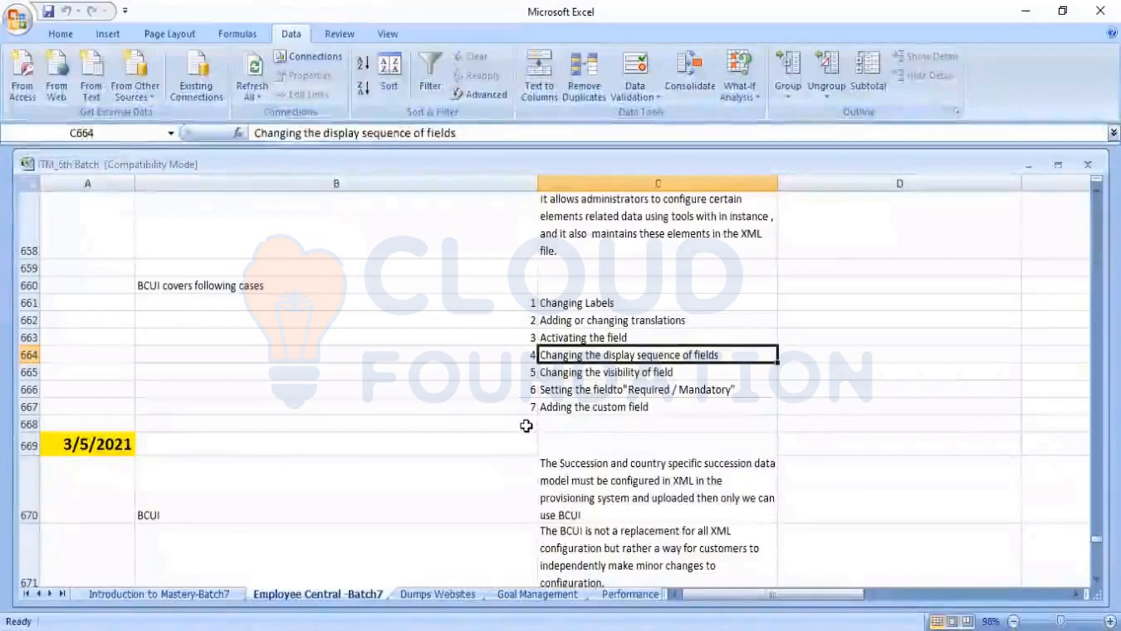
key(Down)
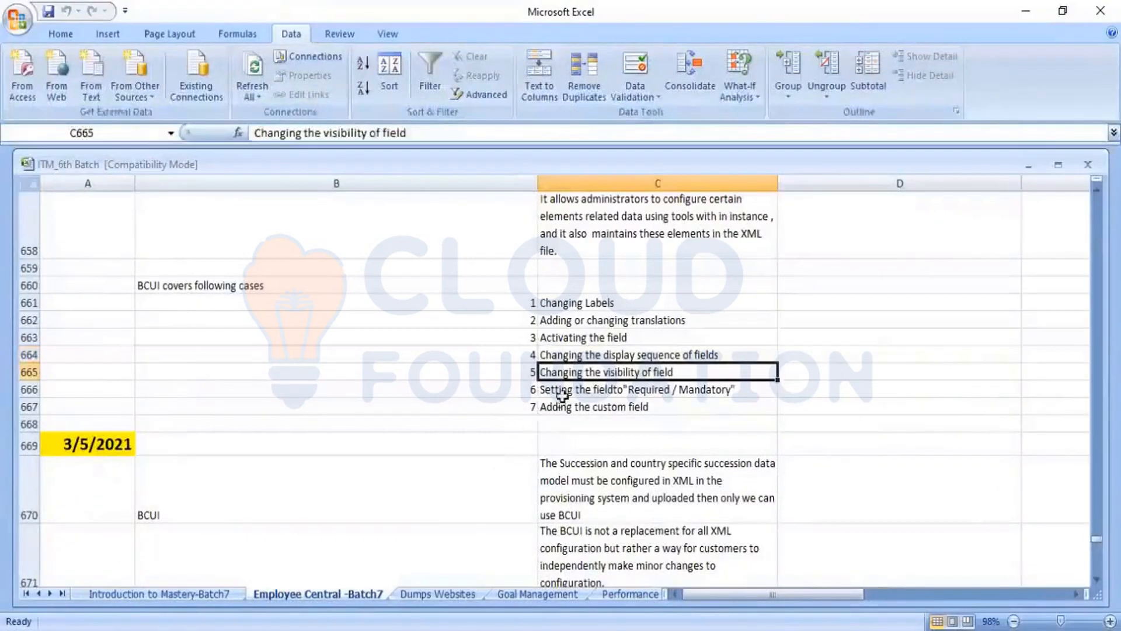
click(591, 341)
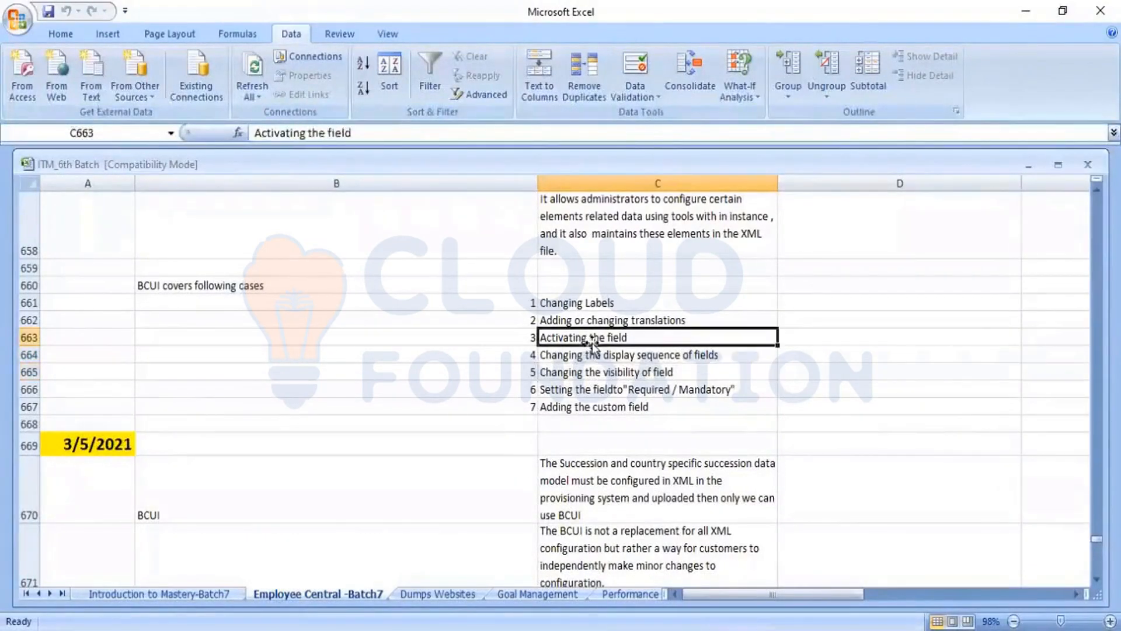
click(600, 374)
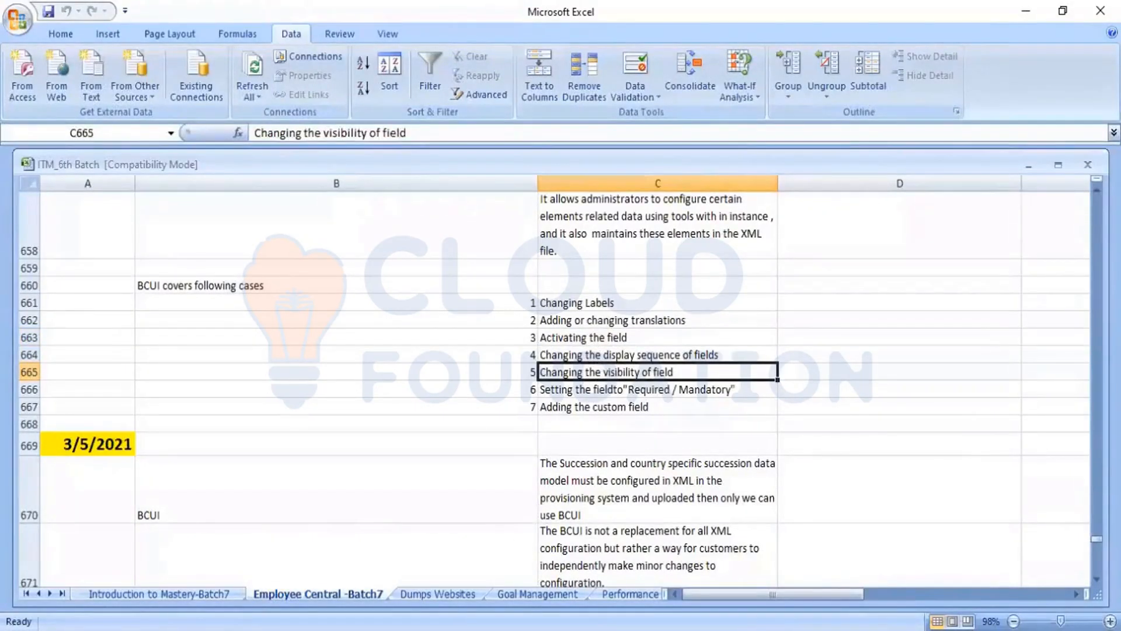
key(alt+Tab)
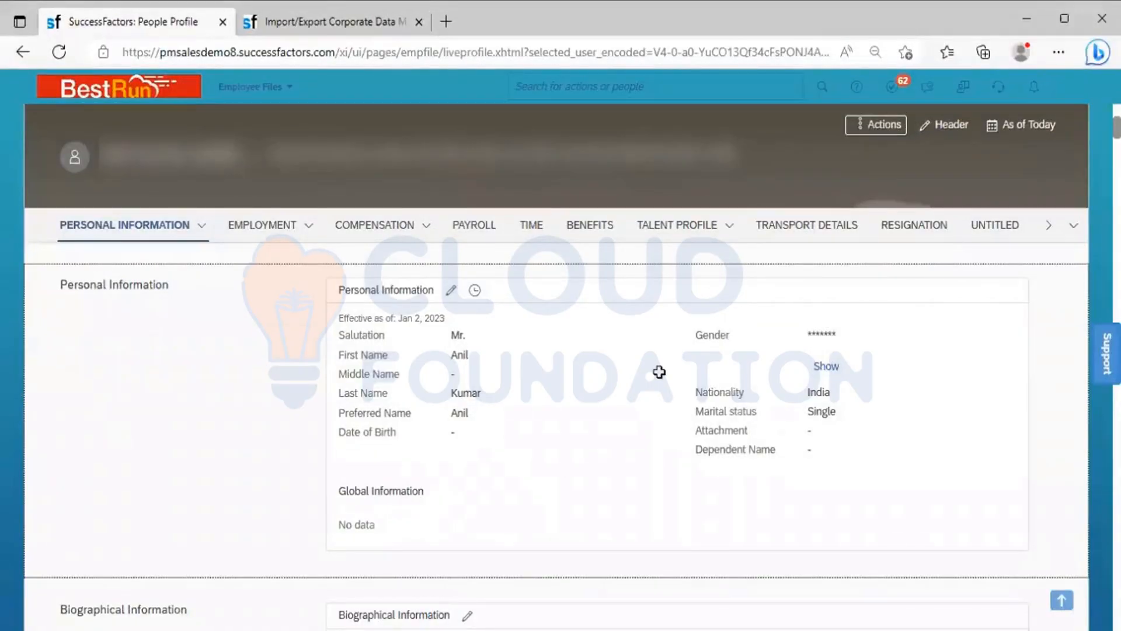
key(alt+Tab)
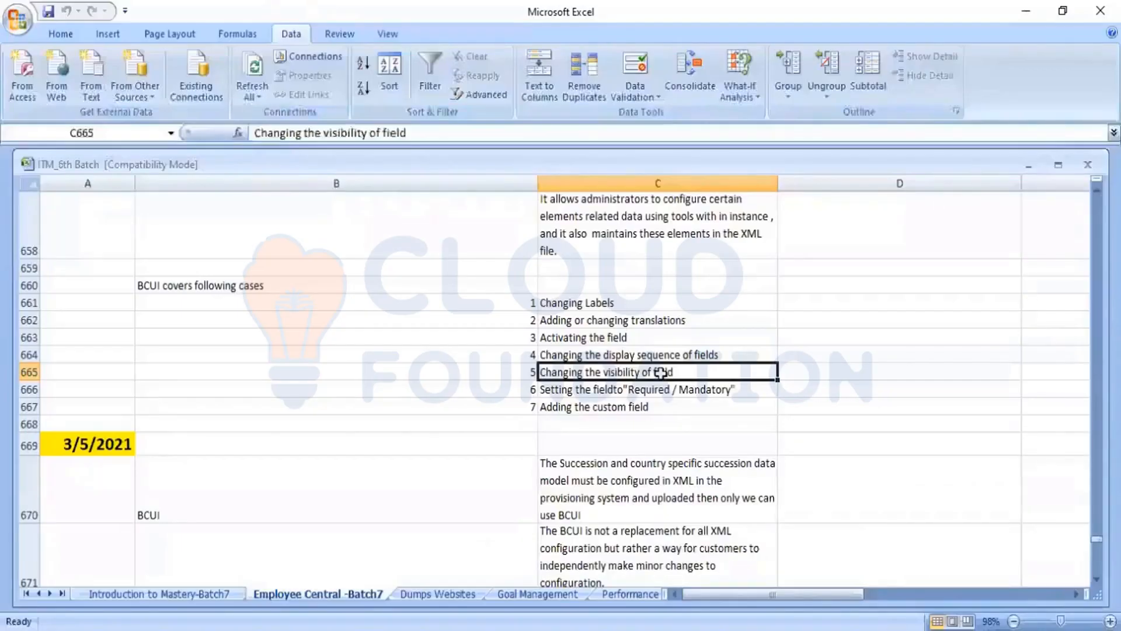